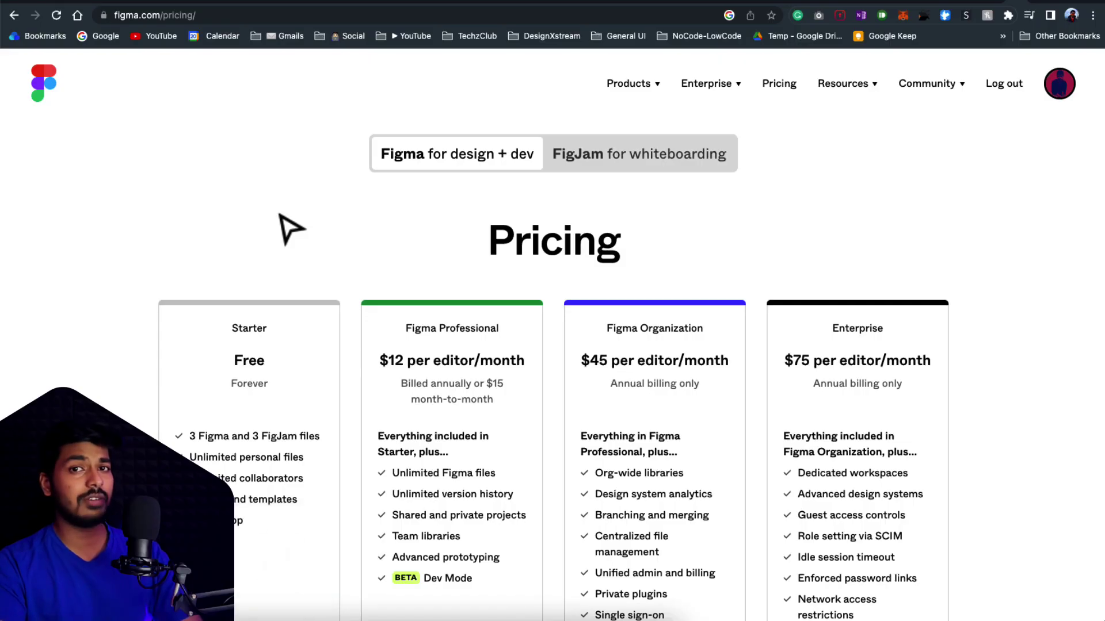
# Examine the plan features on the Figma pricing page, particularly the advanced prototyping entry of the Professional plan.
pyautogui.scroll(-3, 291, 229)
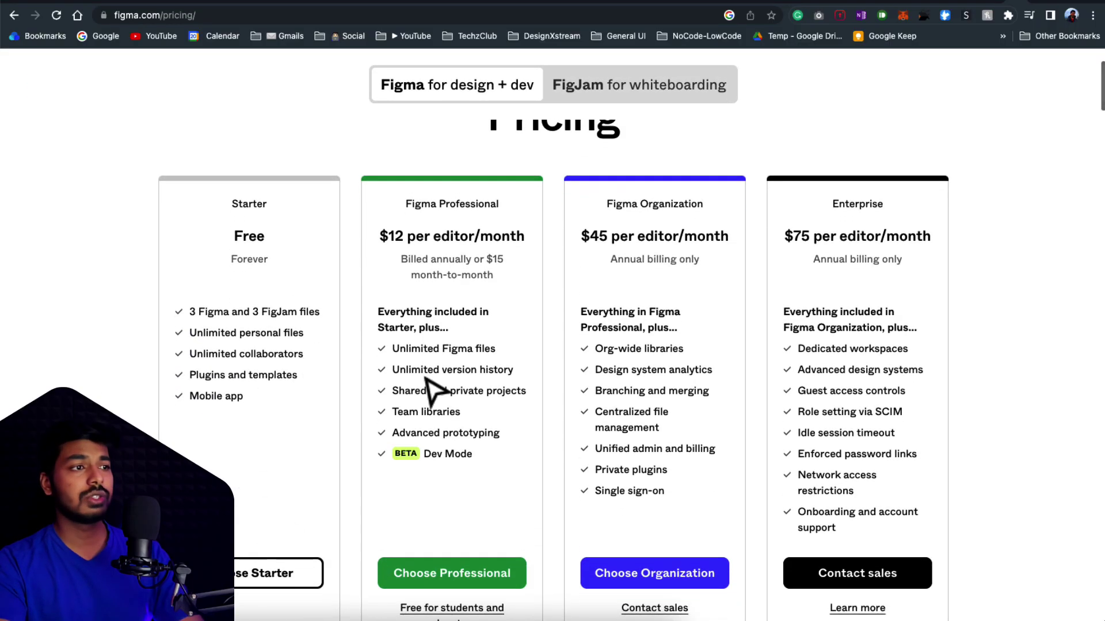
pyautogui.moveTo(405, 441); pyautogui.dragTo(502, 434)
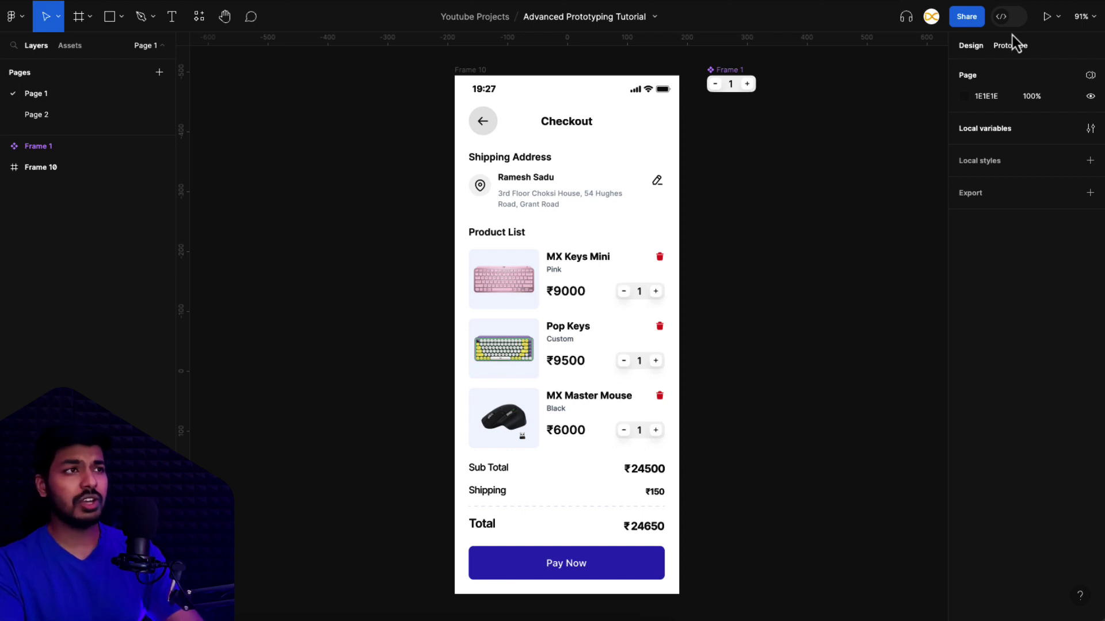
# Open an inline preview of the checkout frame and shift the preview window slightly.
pyautogui.click(469, 71)
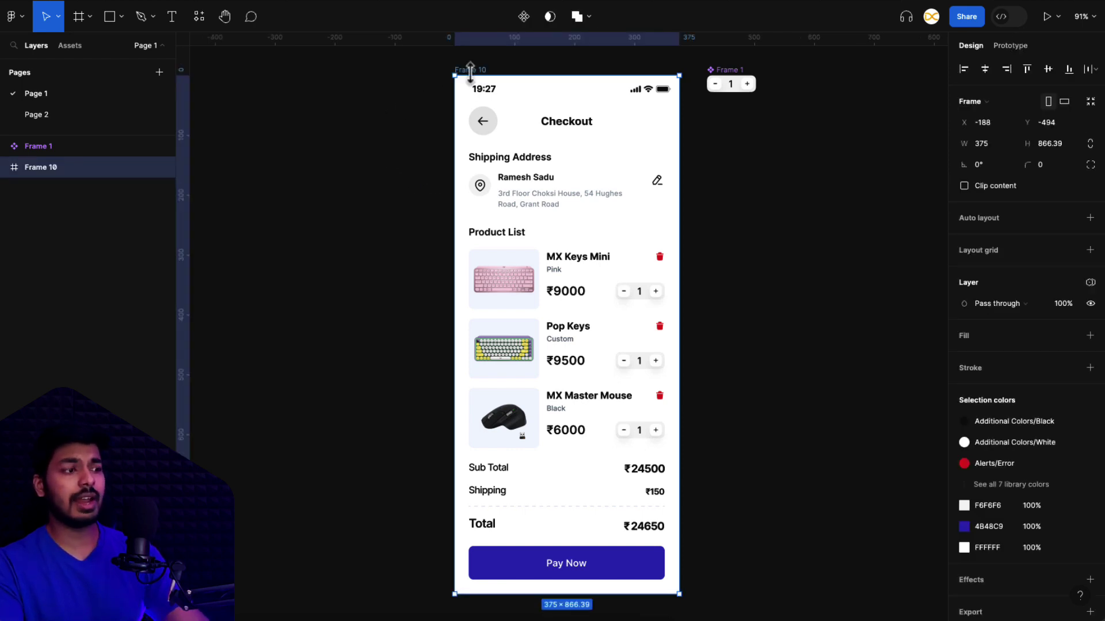
pyautogui.hotkey('shift', 'space')
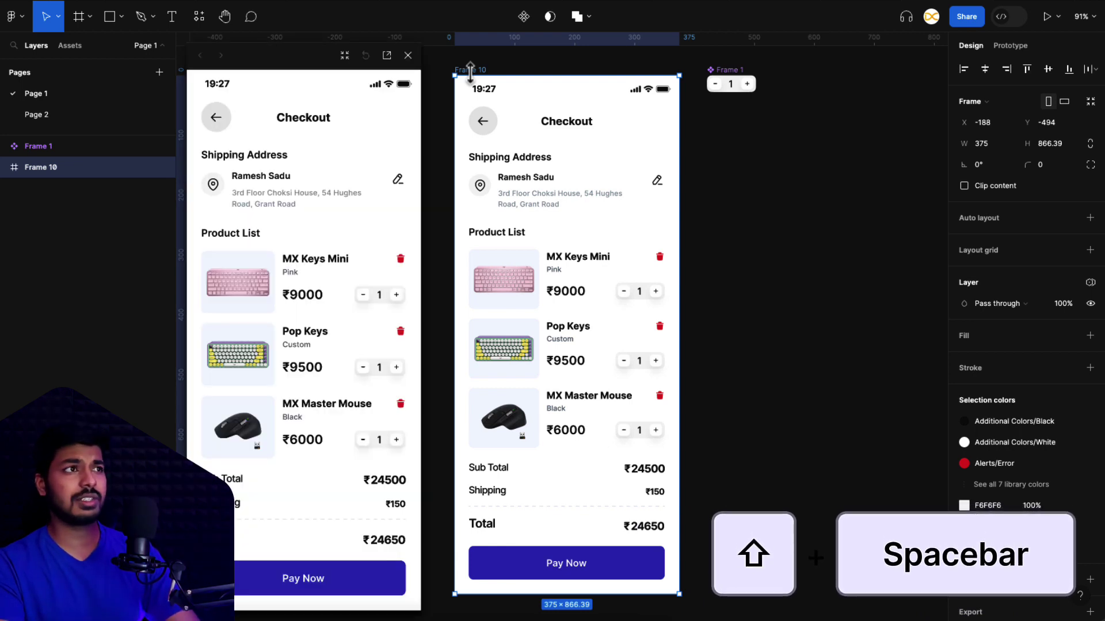
pyautogui.moveTo(261, 61)
pyautogui.mouseDown()
pyautogui.moveTo(633, 51)
pyautogui.moveTo(319, 64)
pyautogui.moveTo(268, 56)
pyautogui.mouseUp()
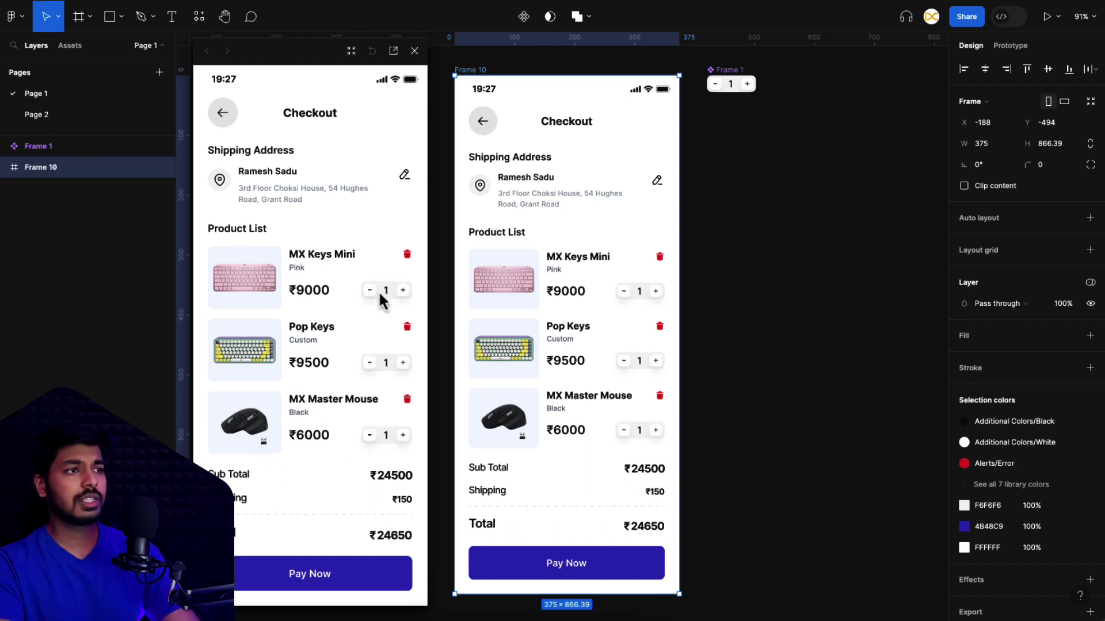
# Test the quantity stepper in the preview by raising the MX Keys Mini quantity to 10.
pyautogui.click(403, 293)
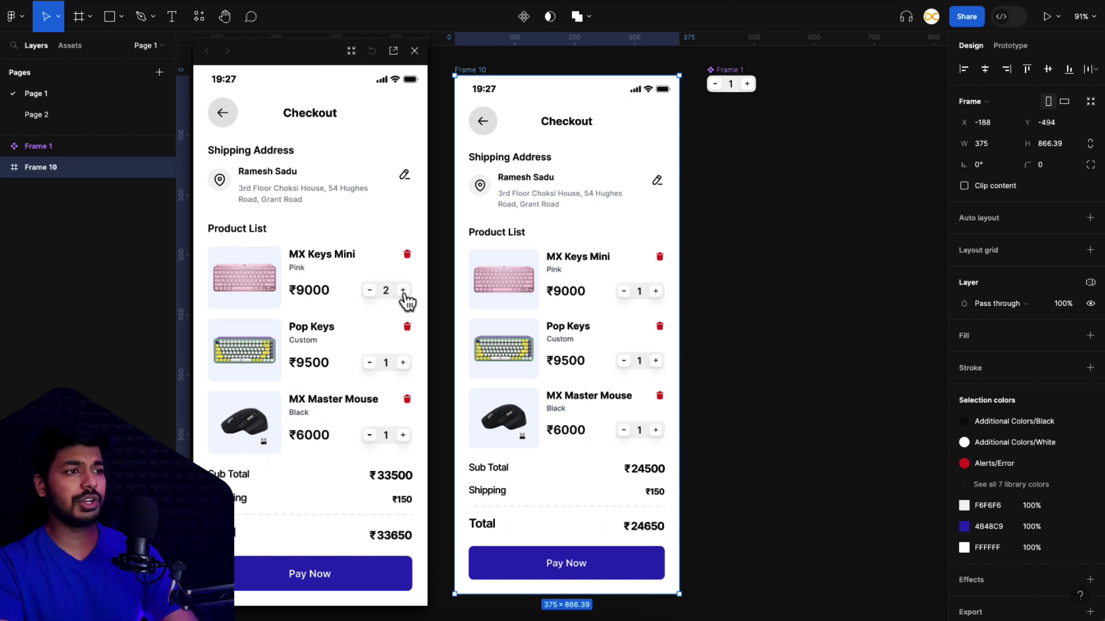
pyautogui.click(404, 292)
pyautogui.click(403, 292)
pyautogui.click(403, 292)
pyautogui.click(403, 292)
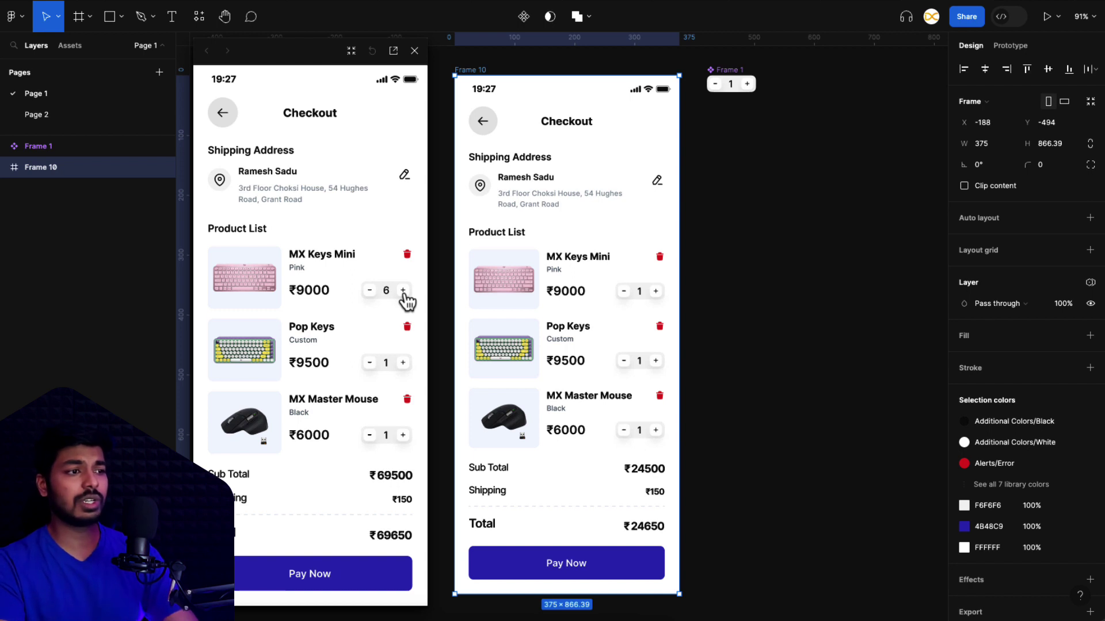
pyautogui.click(403, 293)
pyautogui.click(403, 290)
pyautogui.click(404, 290)
pyautogui.click(403, 291)
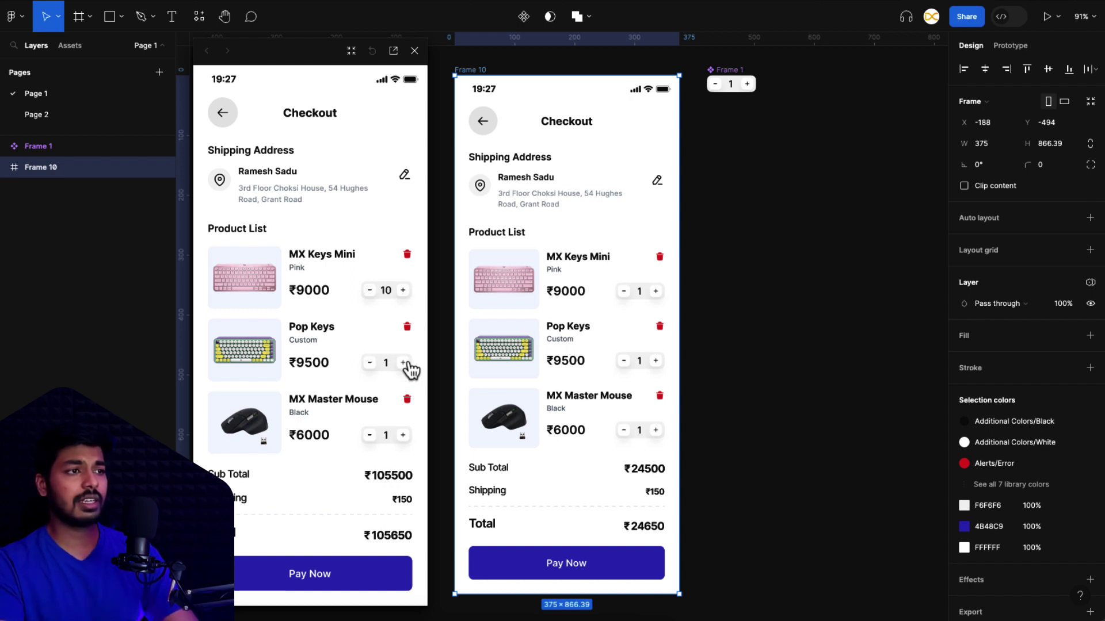
# Raise the Pop Keys quantity to 6 in the checkout preview.
pyautogui.click(403, 362)
pyautogui.click(403, 362)
pyautogui.click(403, 362)
pyautogui.click(403, 362)
pyautogui.click(404, 363)
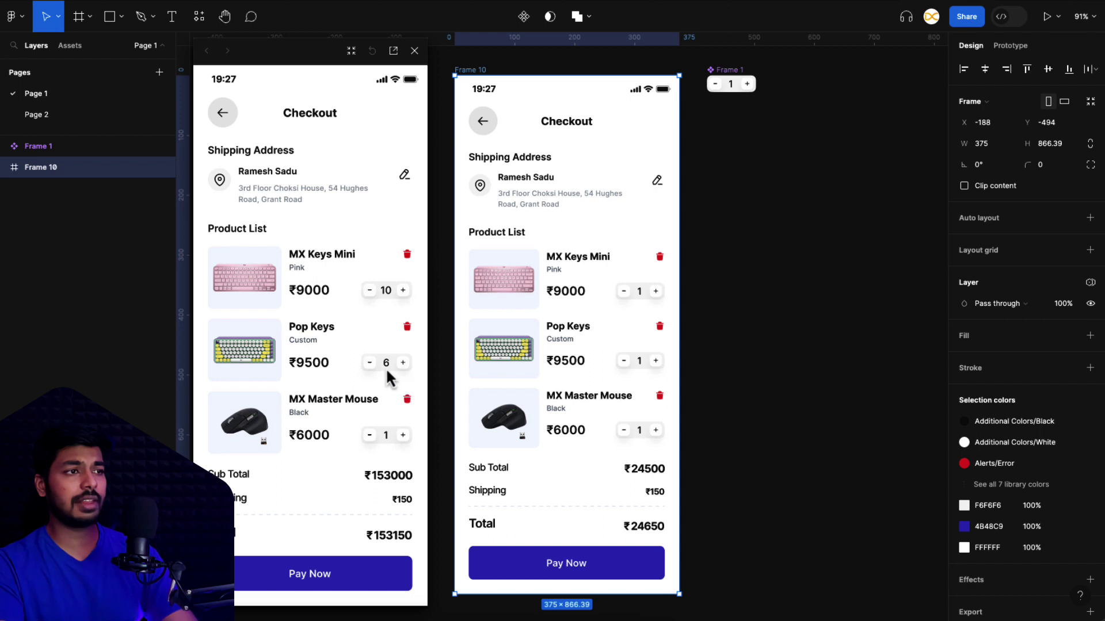
# Raise the MX Master Mouse quantity to 6 and the MX Keys Mini quantity to 13 in the preview.
pyautogui.click(403, 435)
pyautogui.click(404, 435)
pyautogui.click(403, 435)
pyautogui.click(403, 435)
pyautogui.click(403, 435)
pyautogui.click(403, 291)
pyautogui.click(403, 290)
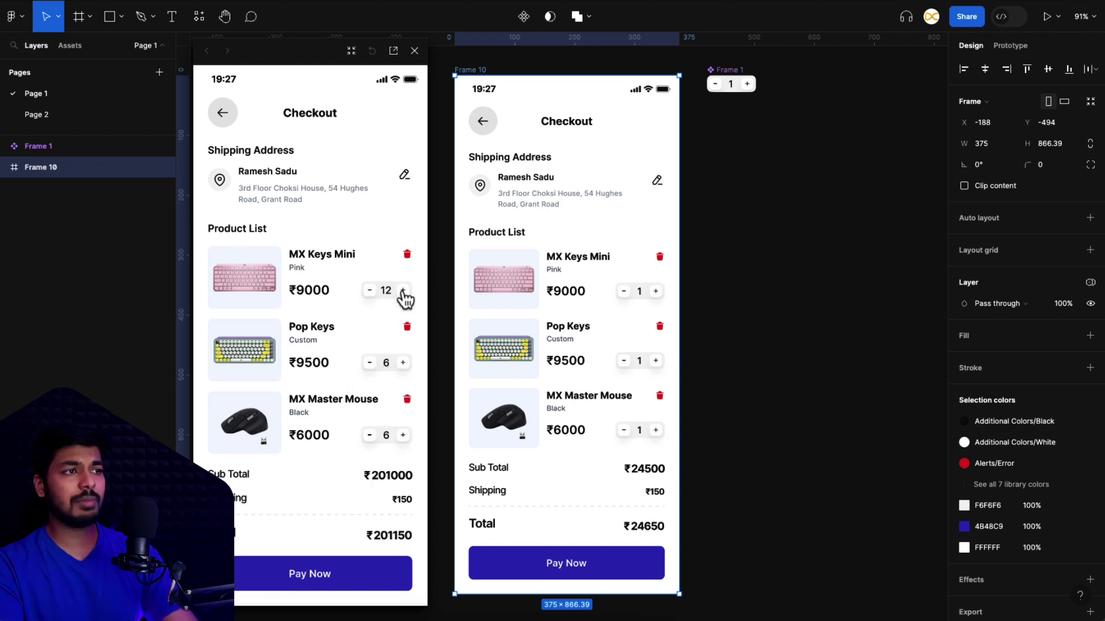
pyautogui.click(403, 290)
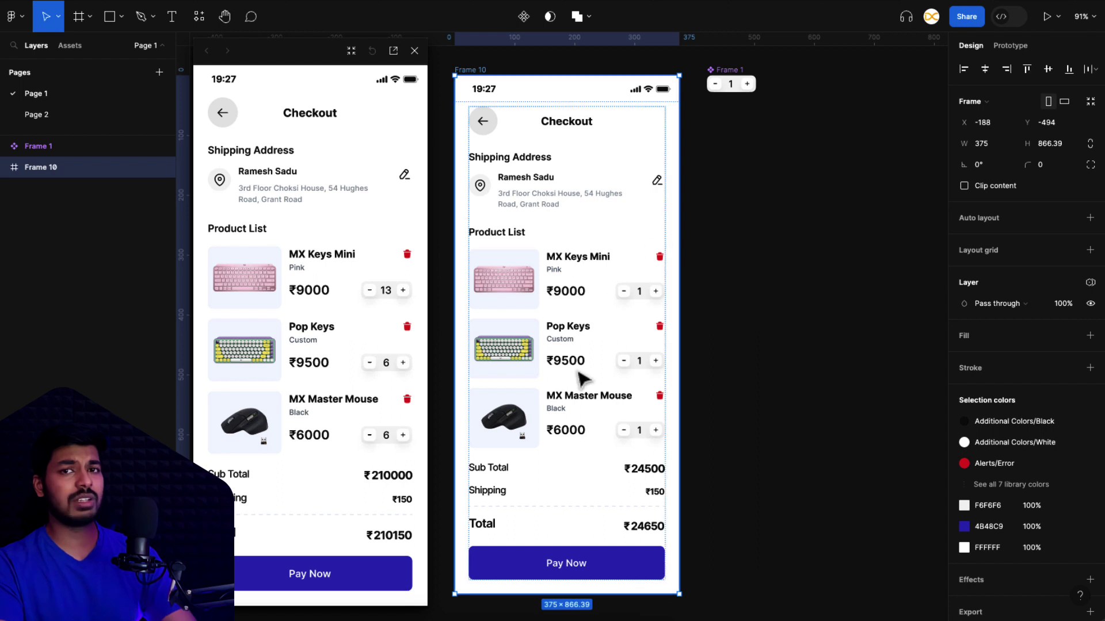
# Test the delete control of the MX Keys Mini item in the checkout preview.
pyautogui.scroll(-10, 646, 257)
pyautogui.hscroll(-5, 648, 259)
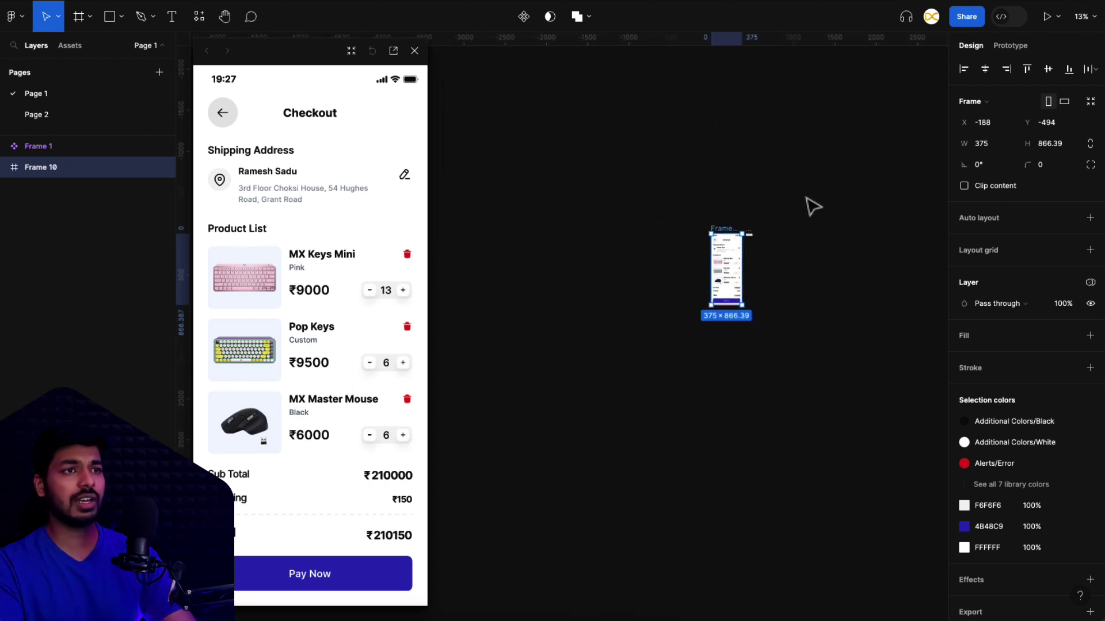
pyautogui.scroll(5, 755, 276)
pyautogui.scroll(2, 755, 276)
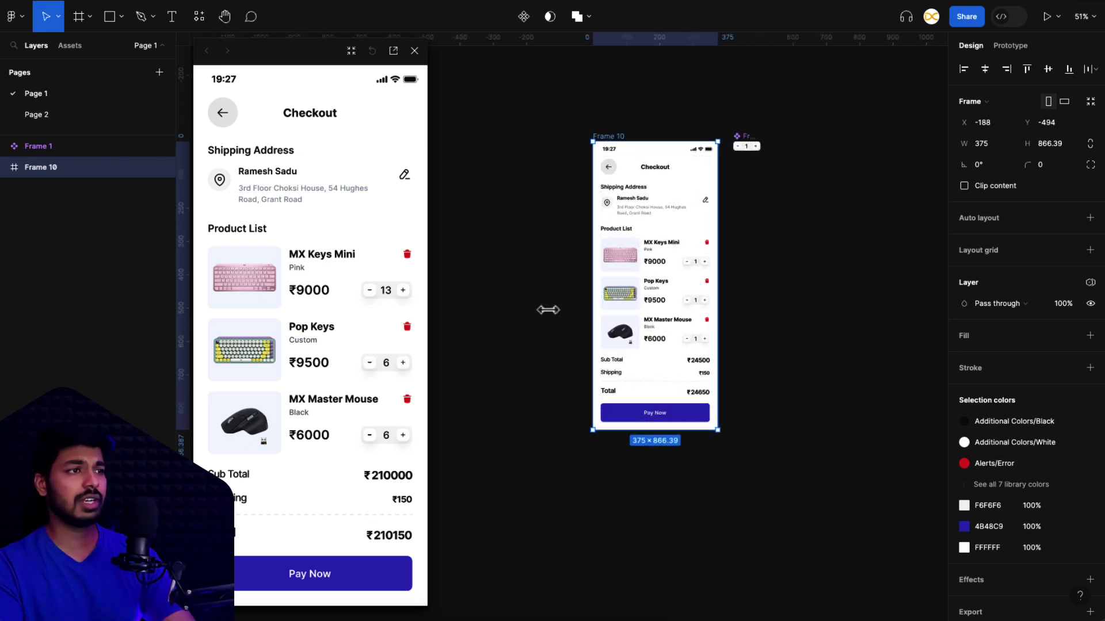
pyautogui.click(408, 259)
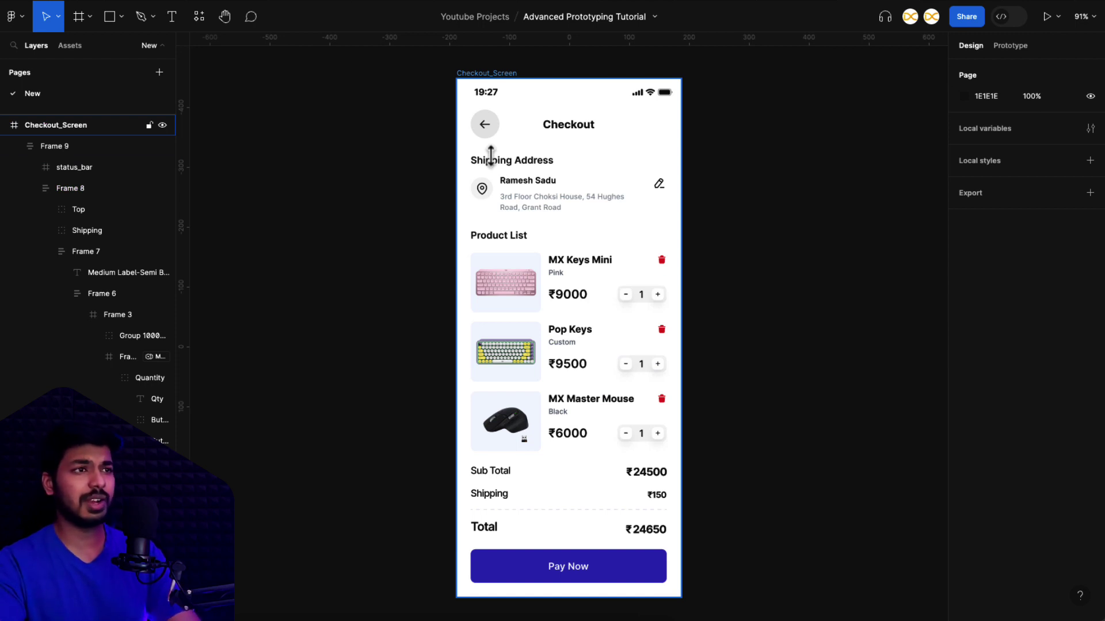
# Duplicate the MX Keys Mini quantity stepper, place the copy on the canvas beside the checkout screen, and make it a component.
pyautogui.click(708, 148)
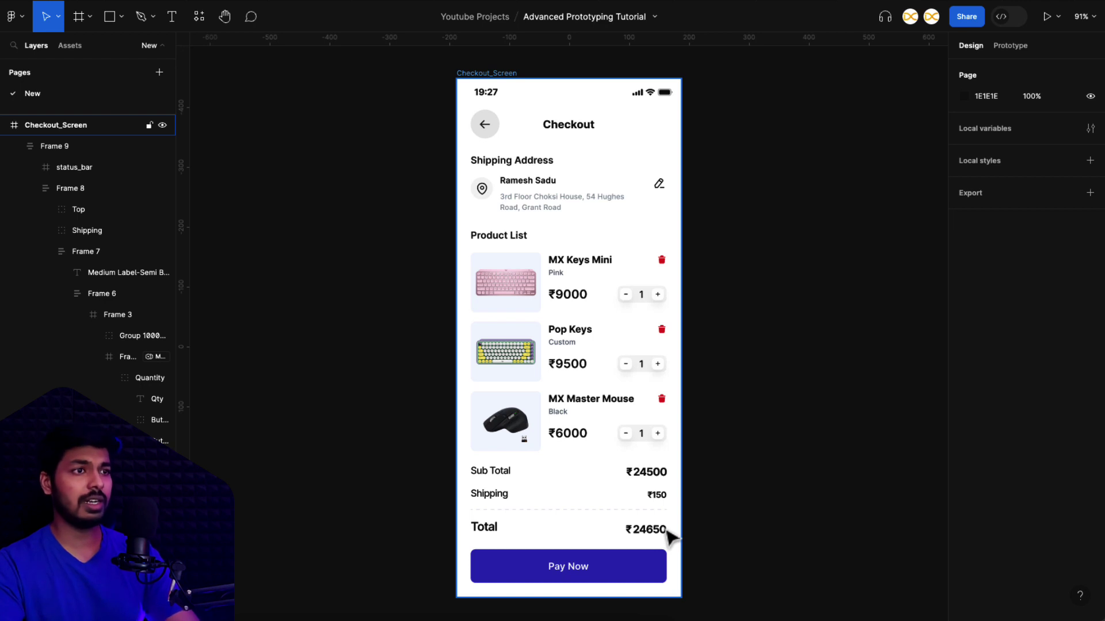
pyautogui.click(650, 296)
pyautogui.hotkey('ctrl', 'd')
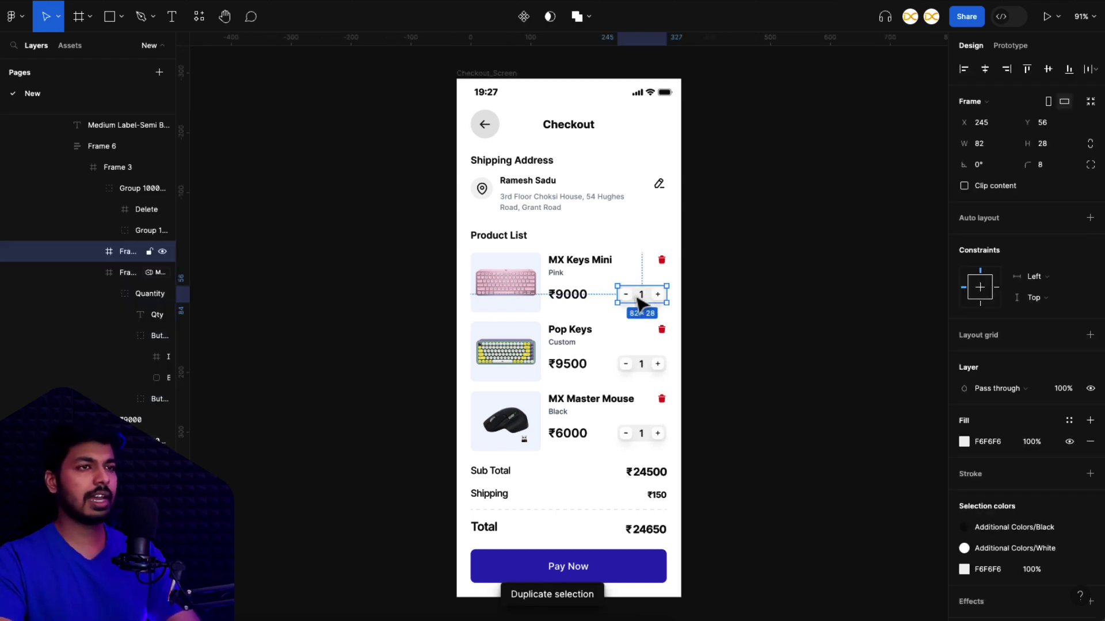
pyautogui.moveTo(640, 300); pyautogui.dragTo(748, 122)
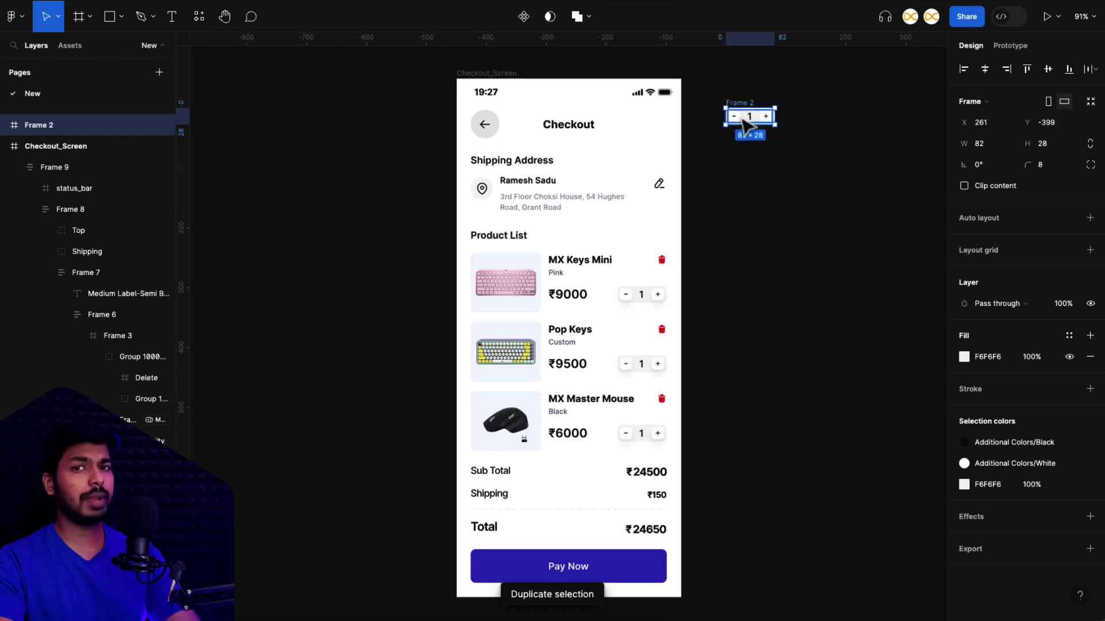
pyautogui.click(531, 24)
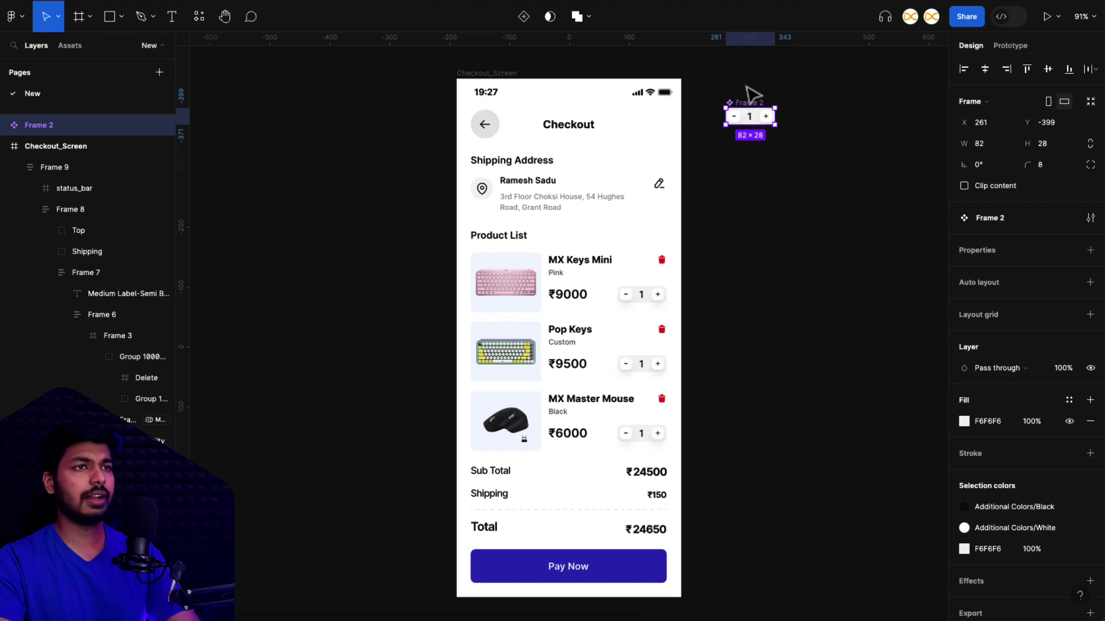
# Open the local variables and rename the variable collection to "Checkout".
pyautogui.scroll(5, 746, 107)
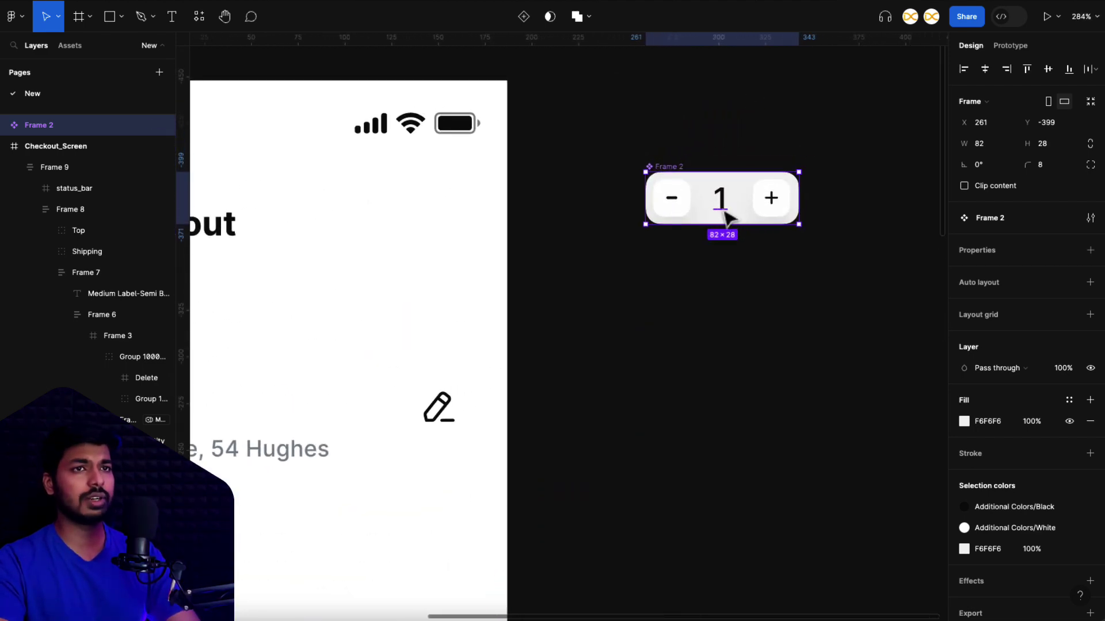
pyautogui.click(880, 215)
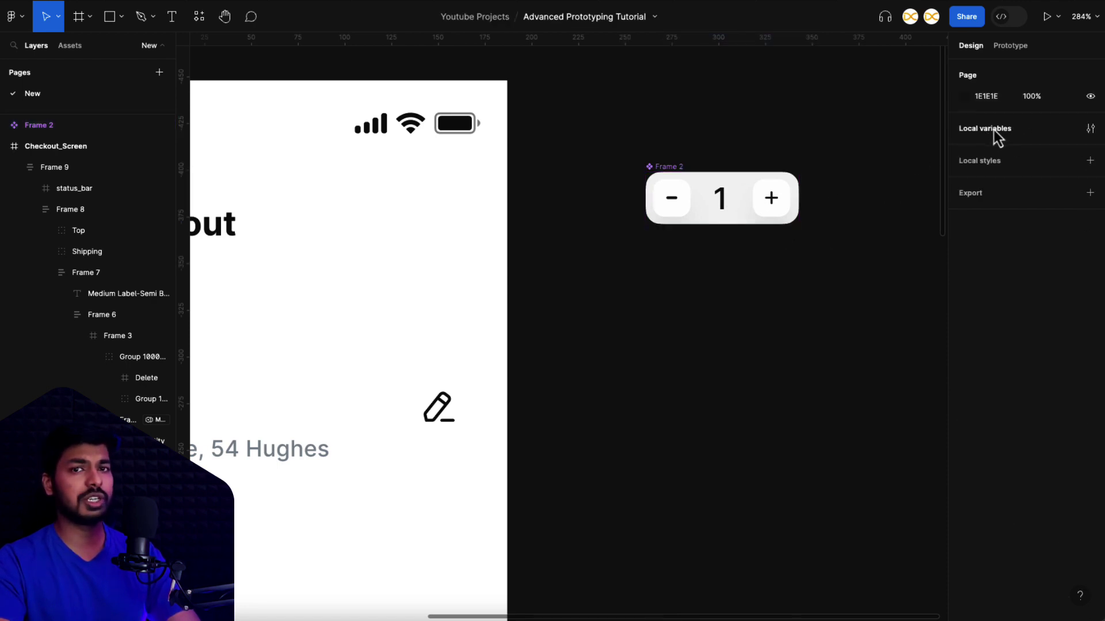
pyautogui.click(1091, 129)
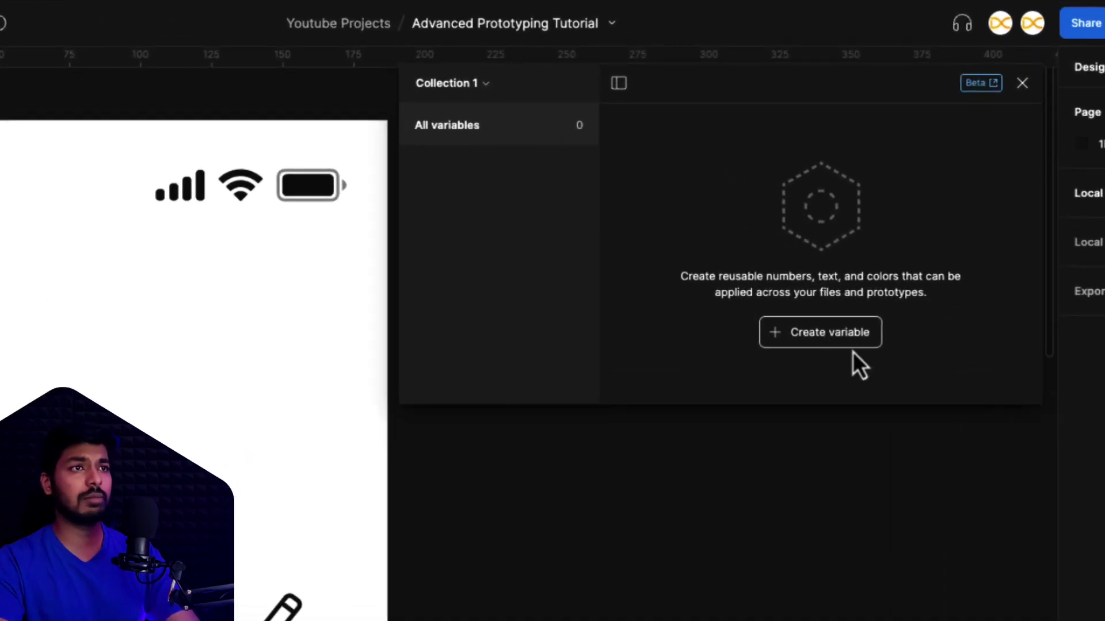
pyautogui.click(481, 87)
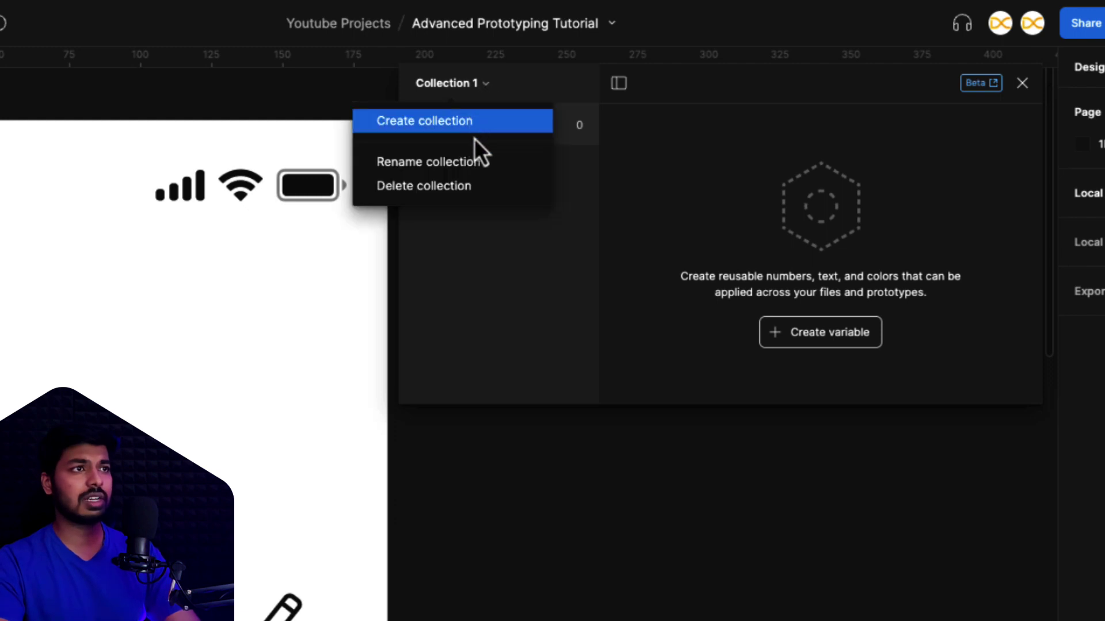
pyautogui.click(414, 165)
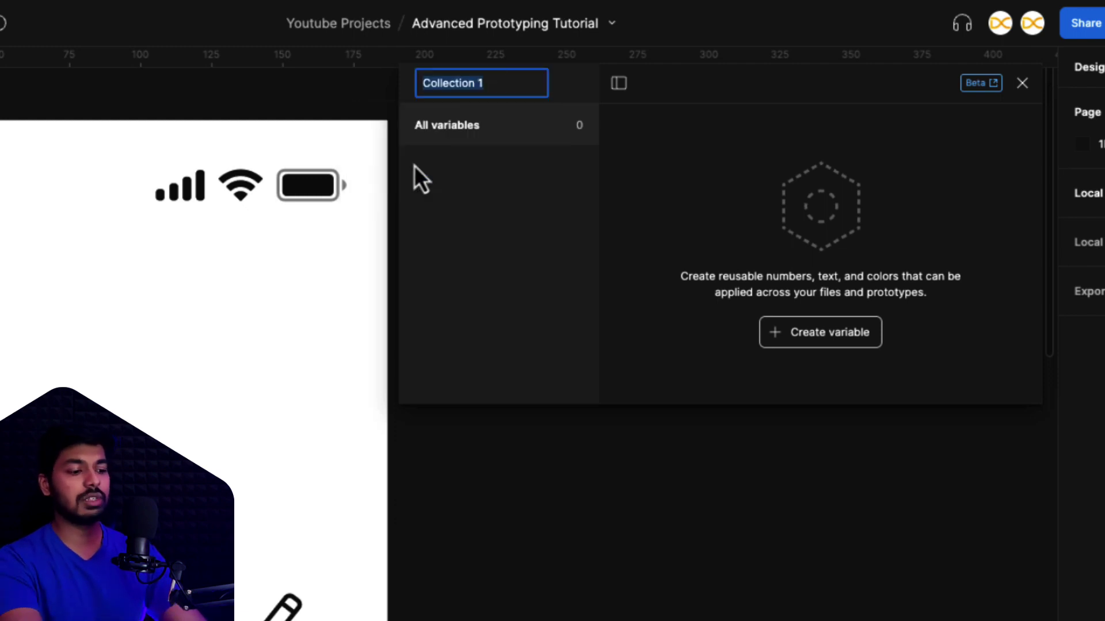
pyautogui.write('Checkout')
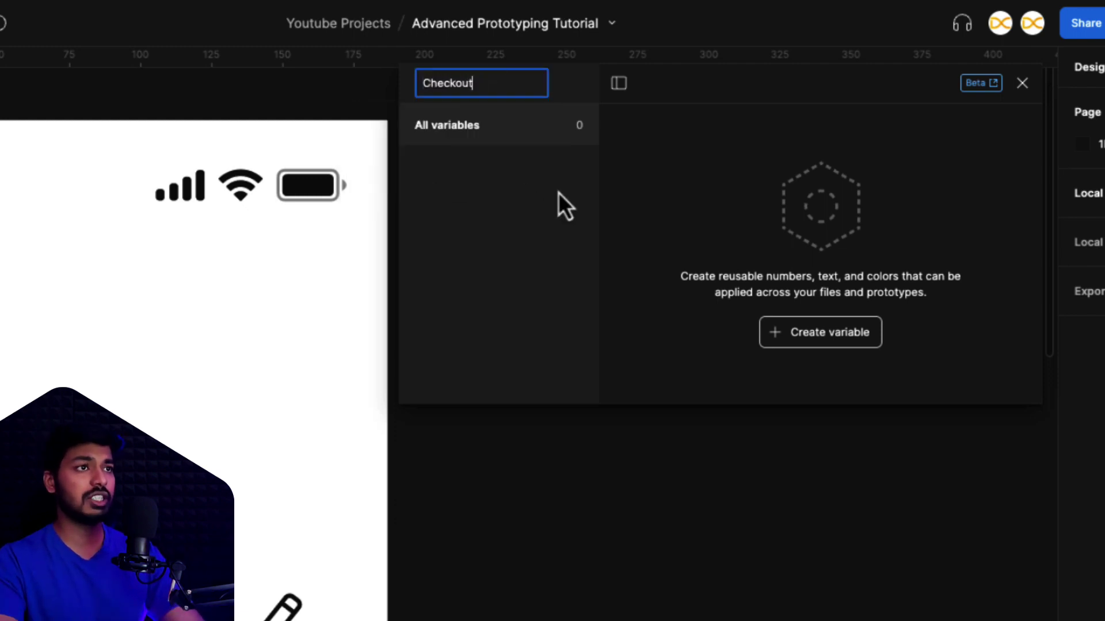
pyautogui.press('Return')
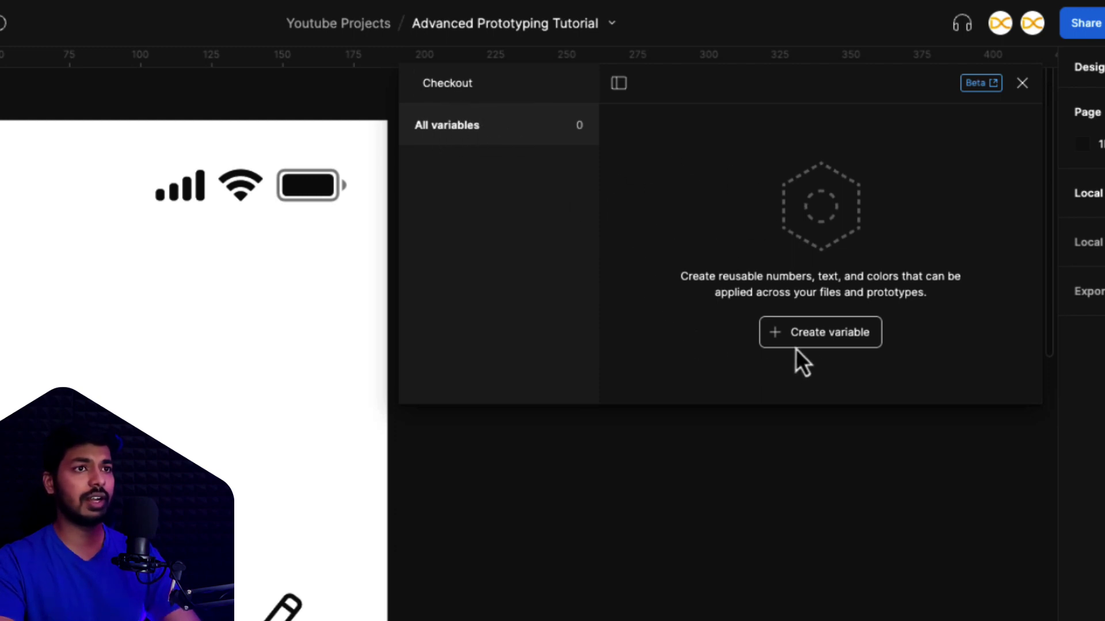
# Create a number variable named "itemCount" with the value 1 in the Checkout collection.
pyautogui.click(821, 339)
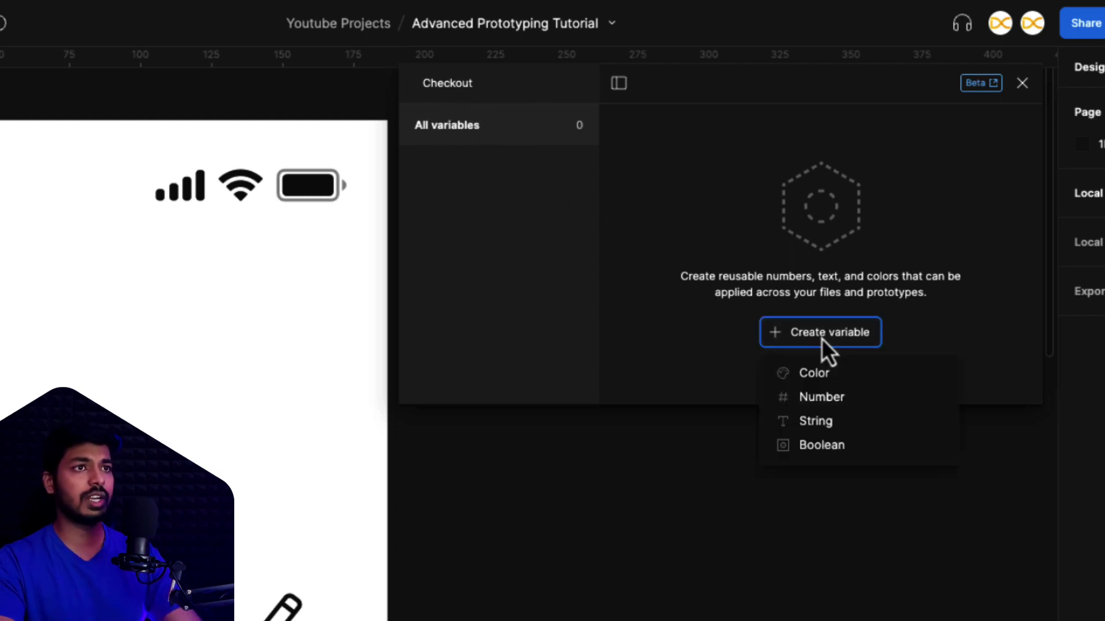
pyautogui.click(848, 398)
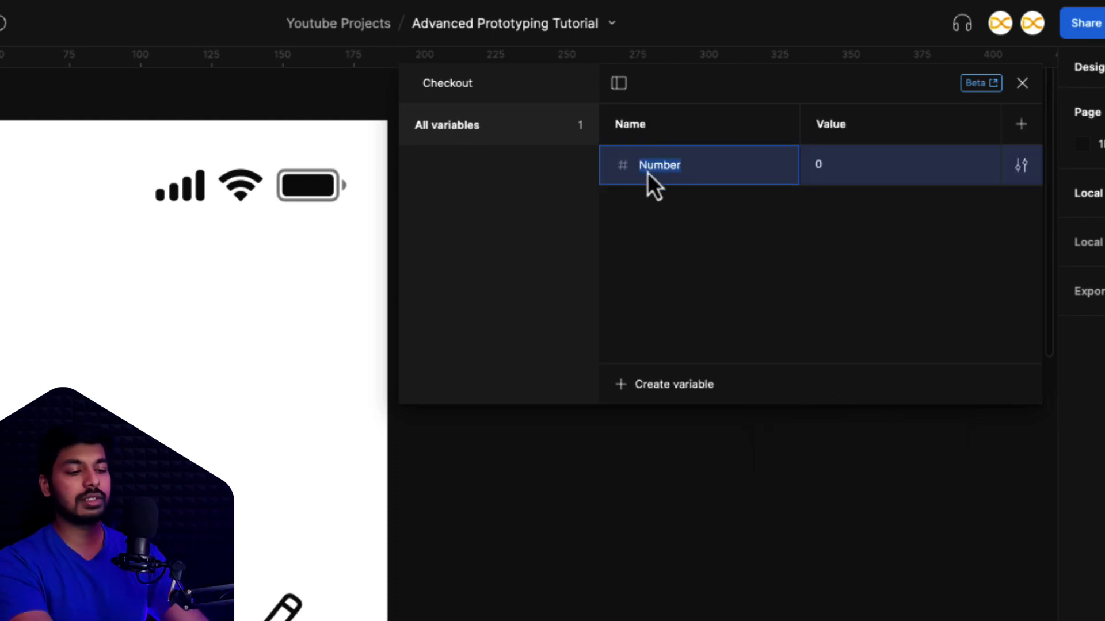
pyautogui.write('itemCount')
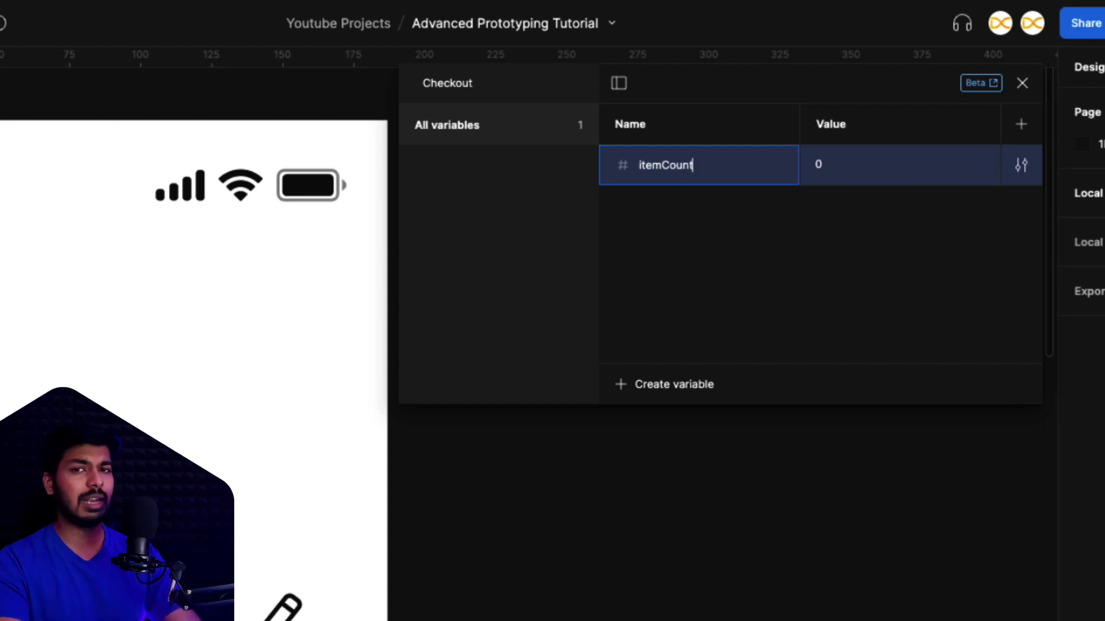
pyautogui.press('Tab')
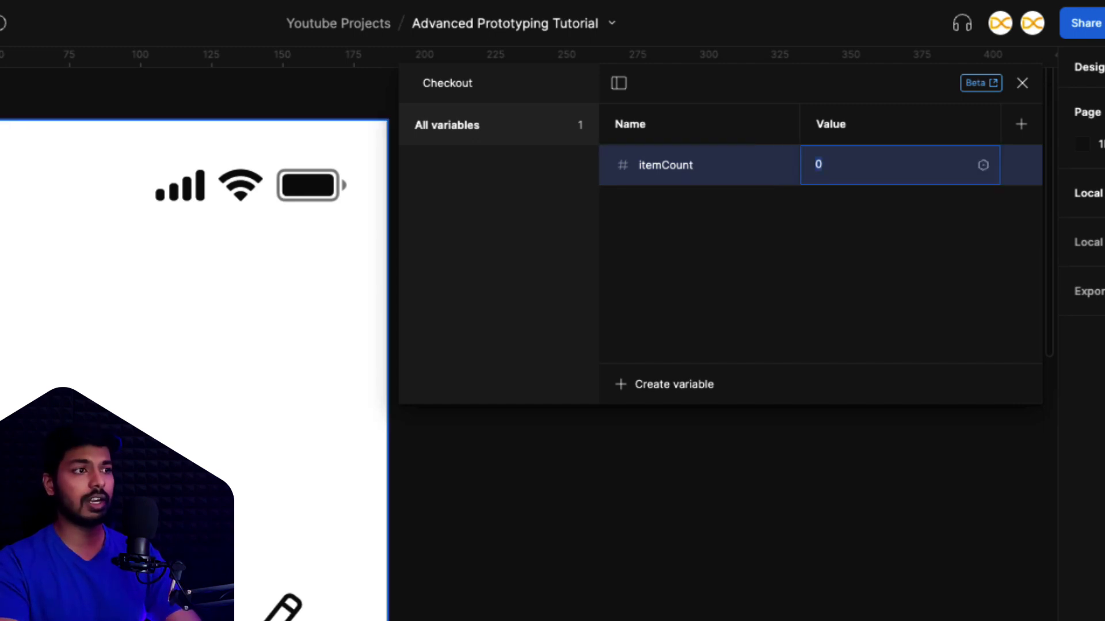
pyautogui.scroll(-5, 328, 431)
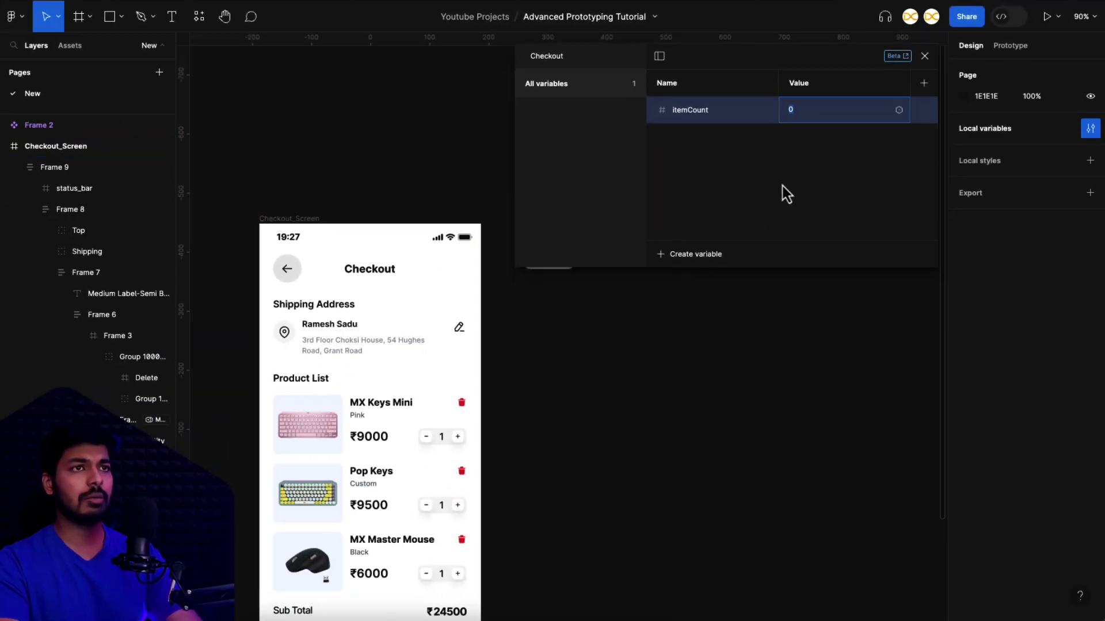
pyautogui.press('Return')
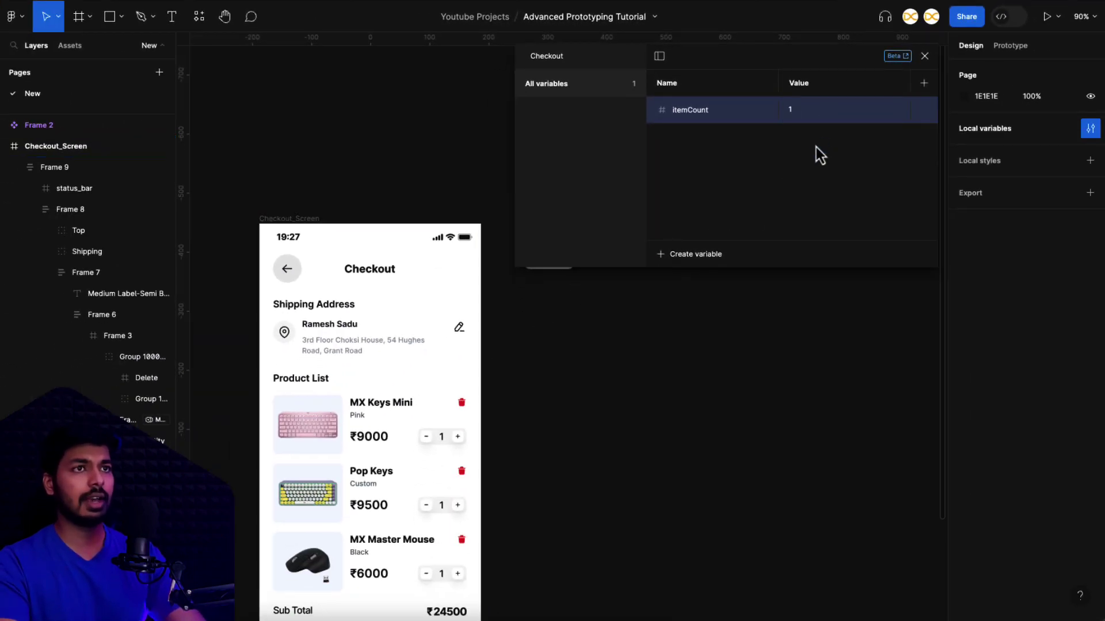
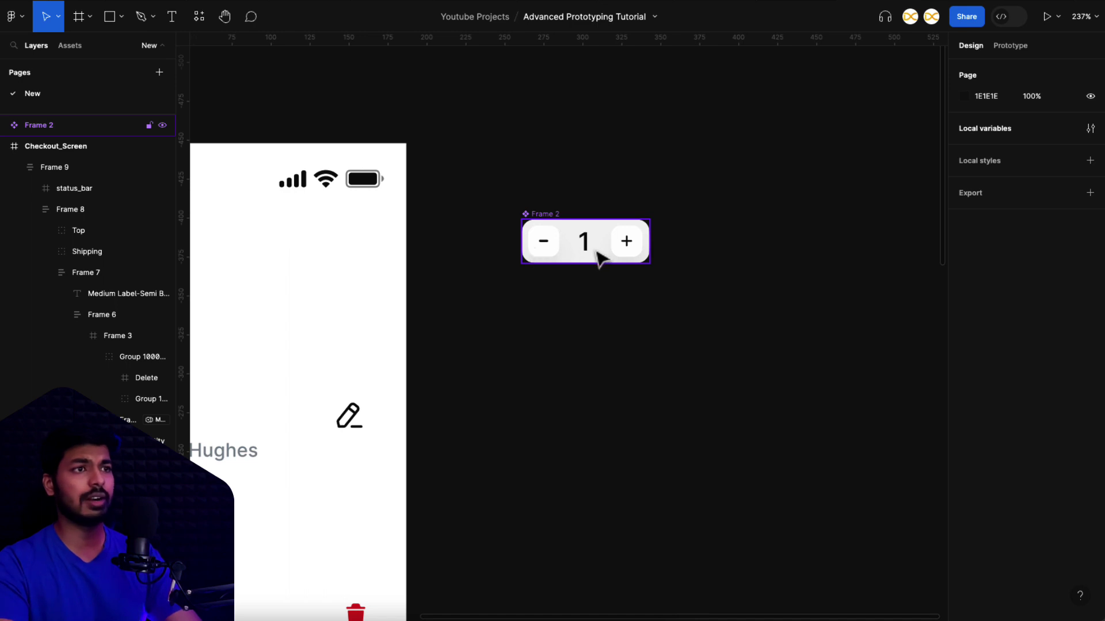
# Add an on-click Set variable interaction to the plus button inside the quantity stepper component.
pyautogui.click(621, 250)
pyautogui.doubleClick(621, 250)
pyautogui.doubleClick(623, 250)
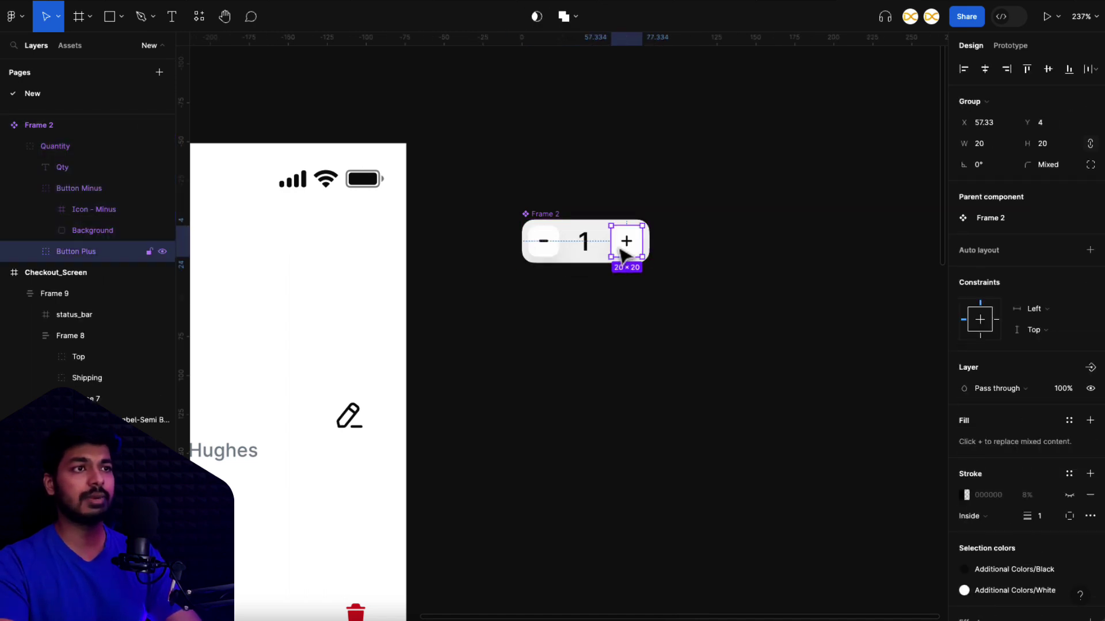
pyautogui.click(1019, 50)
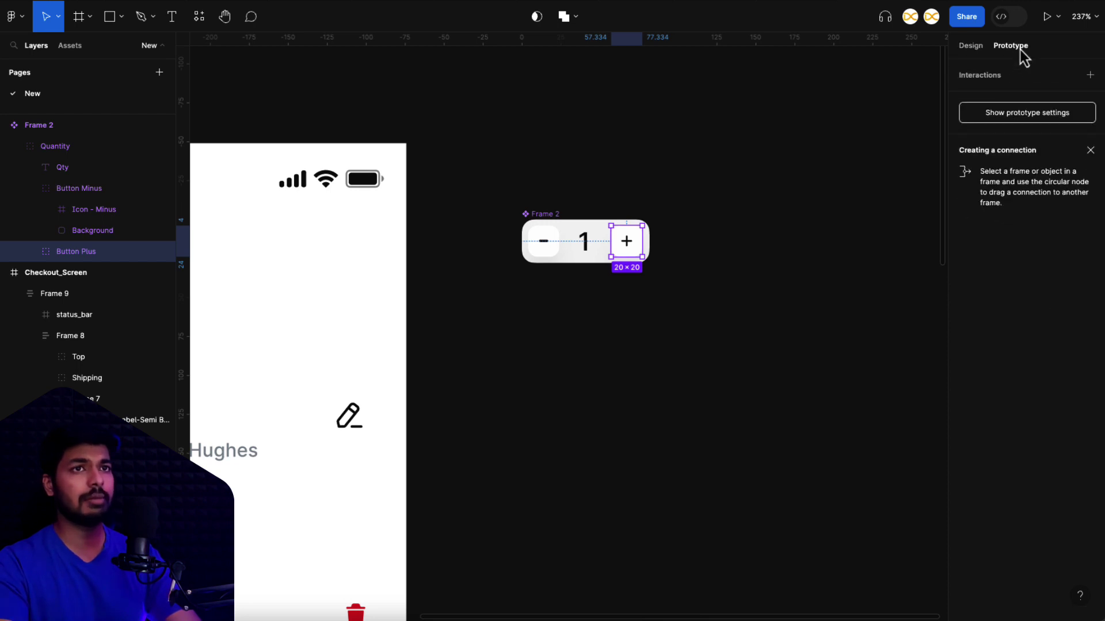
pyautogui.click(1090, 75)
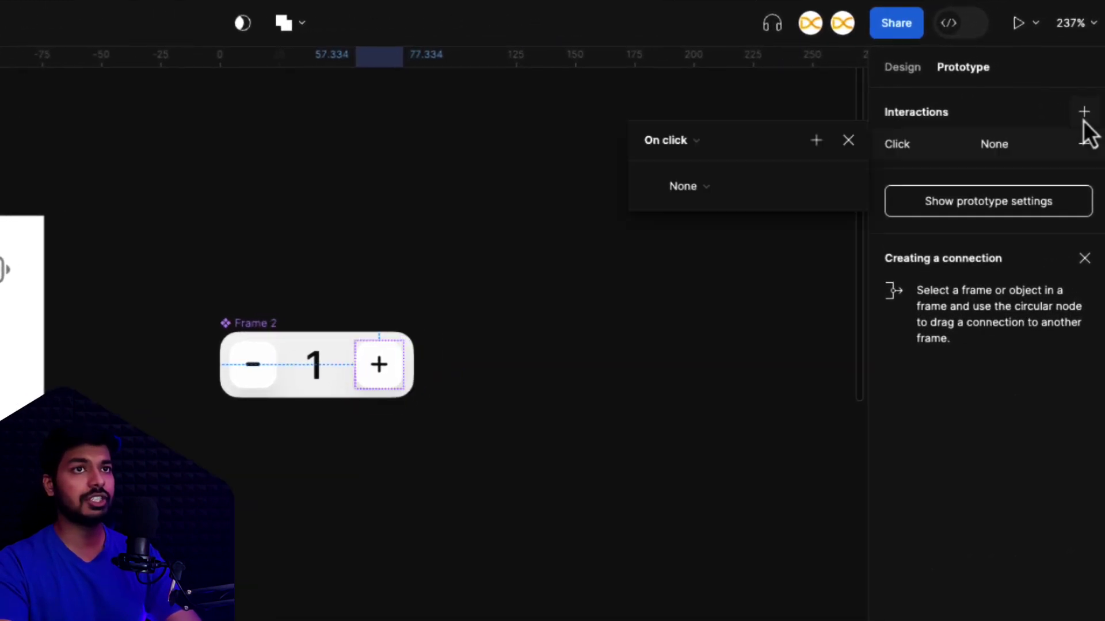
pyautogui.click(710, 196)
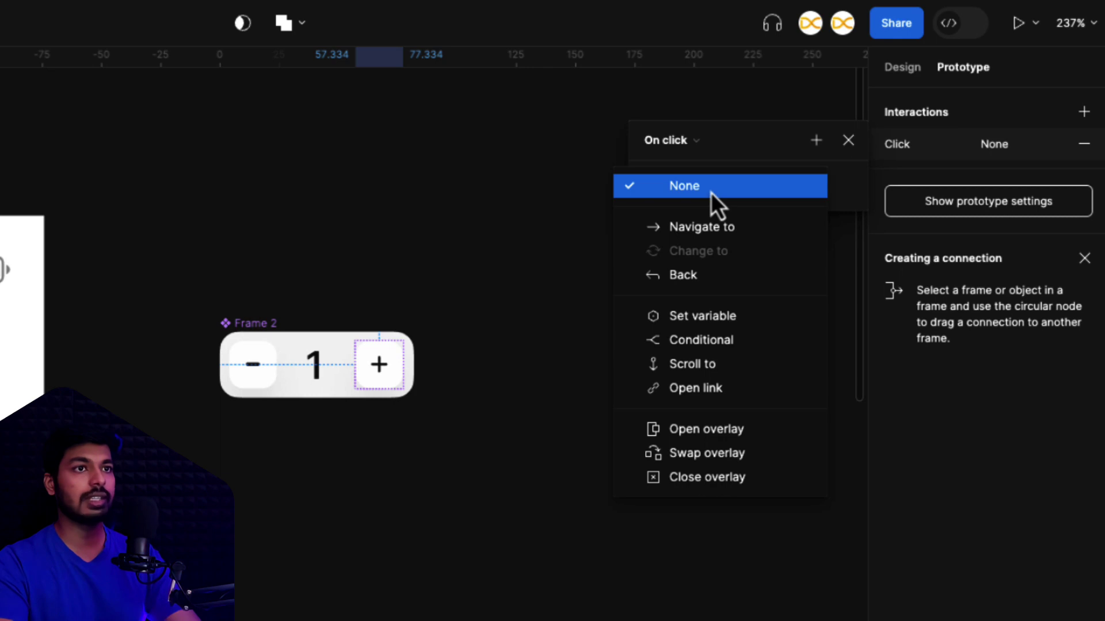
pyautogui.click(712, 323)
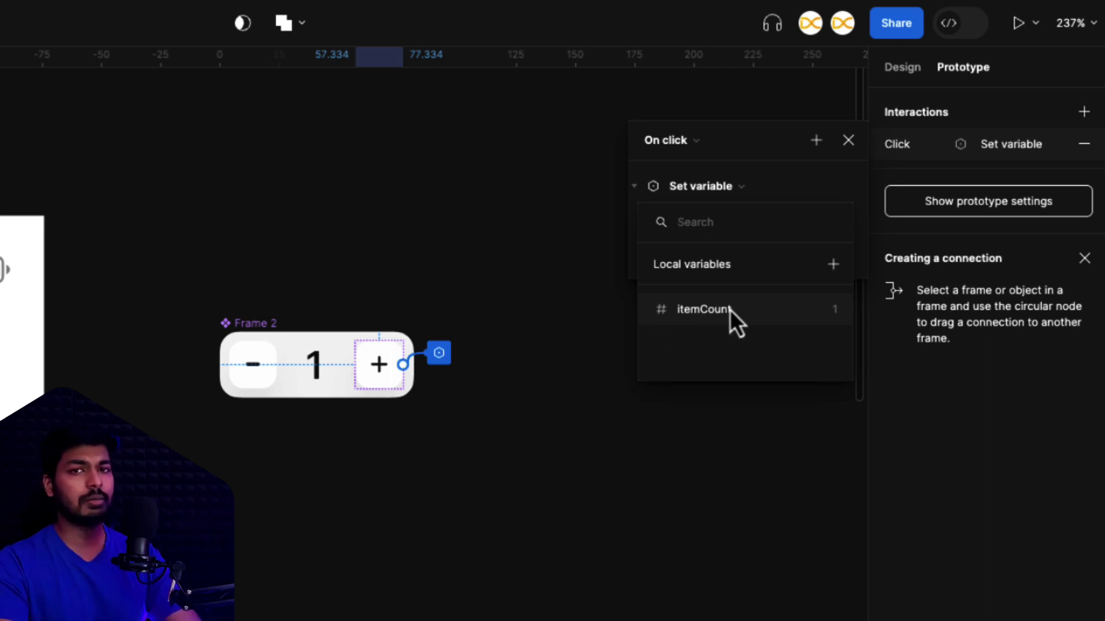
# Make the plus button's Set variable action assign itemCount the expression itemCount + 1.
pyautogui.click(727, 311)
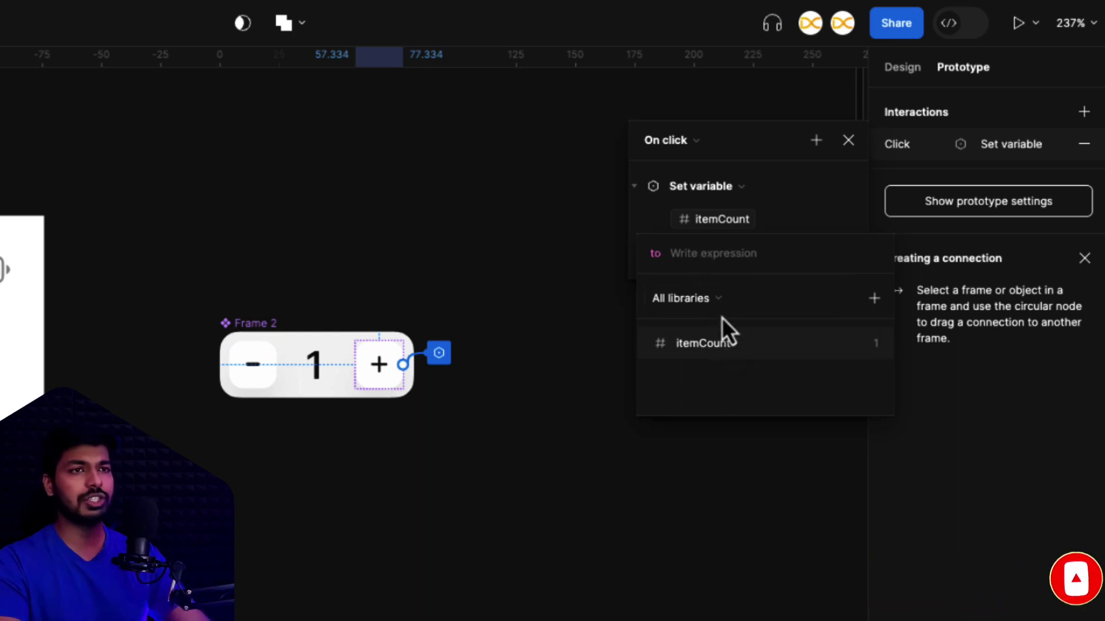
pyautogui.click(703, 344)
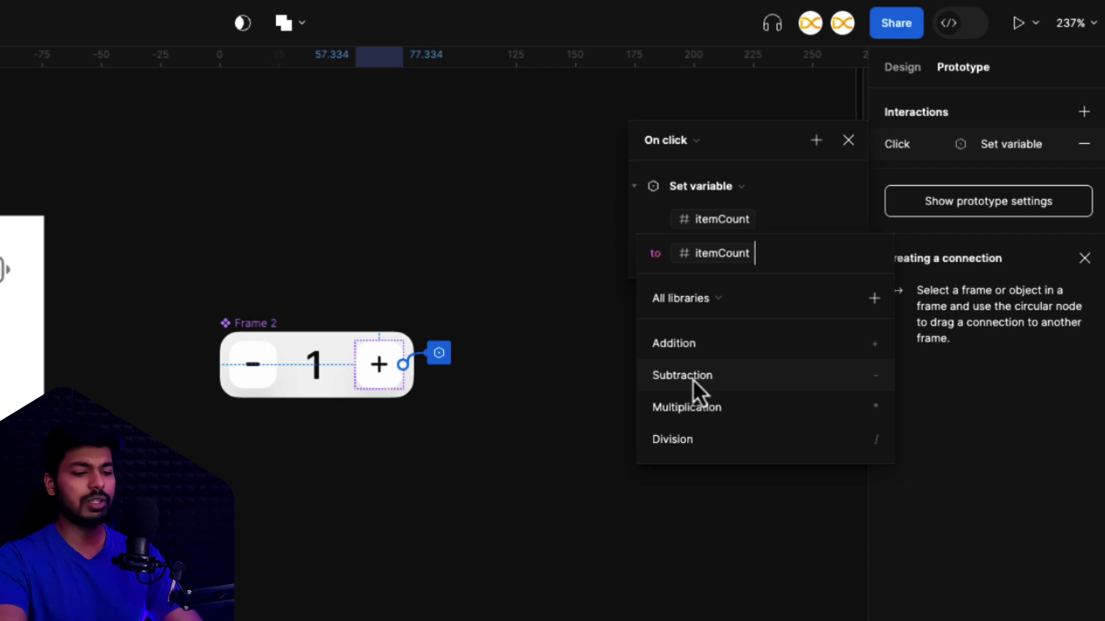
pyautogui.write('+ ')
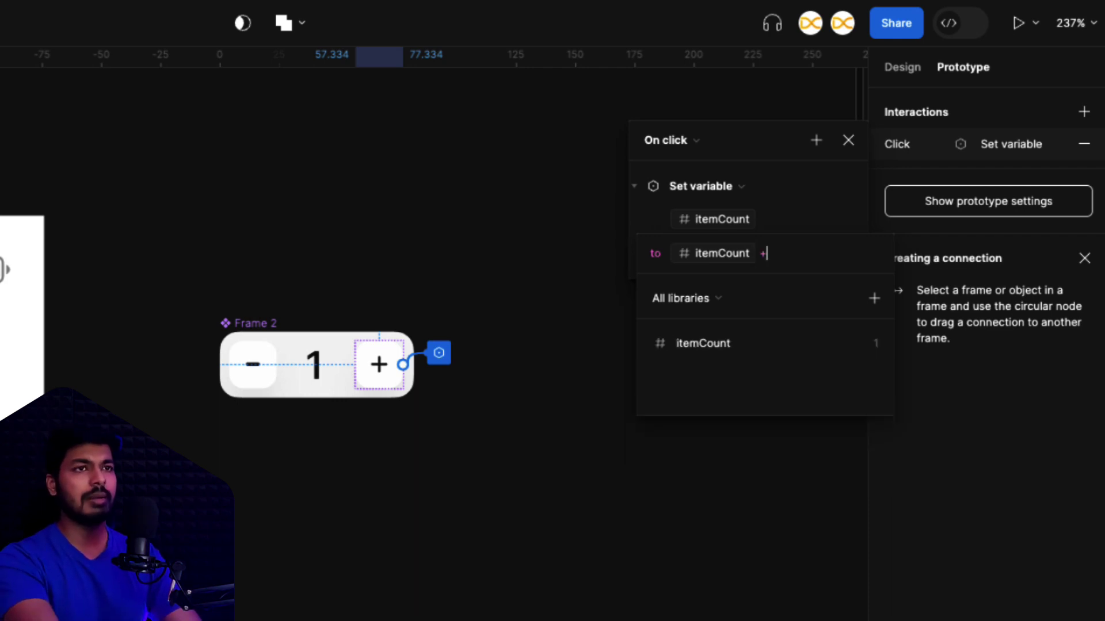
pyautogui.write('1')
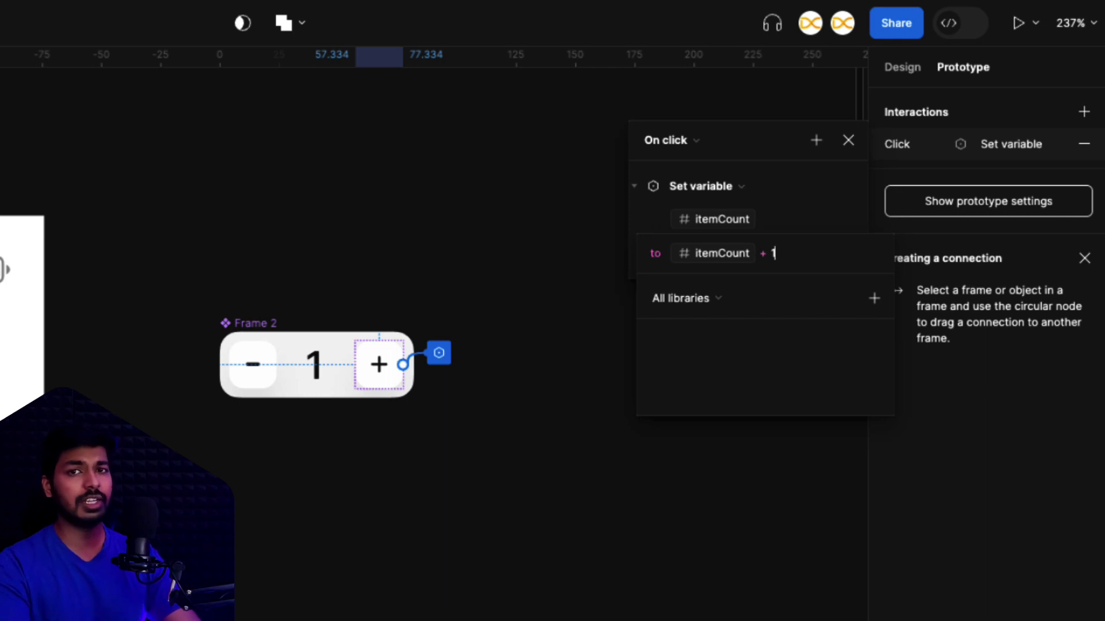
pyautogui.click(809, 219)
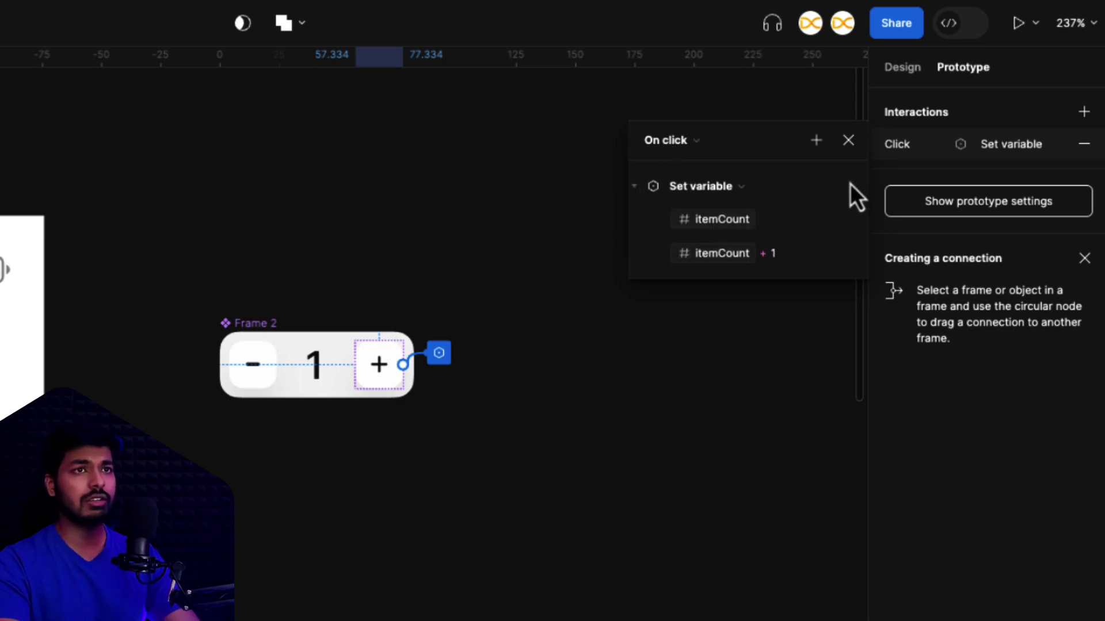
pyautogui.click(849, 148)
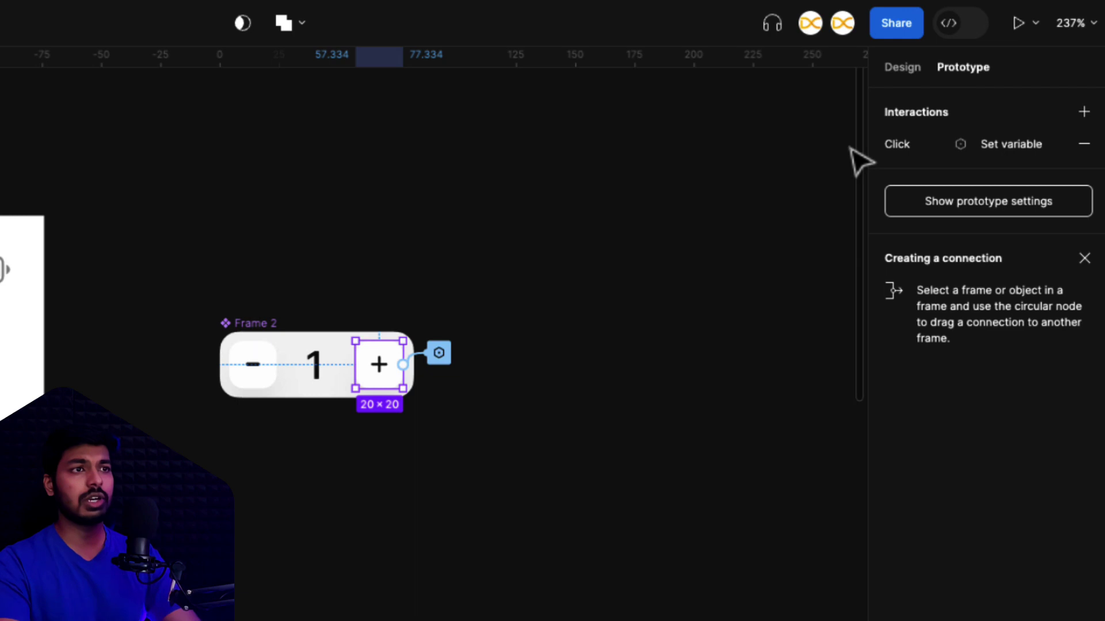
# Give the stepper component's minus button an on-click Set variable interaction that sets itemCount to itemCount - 1.
pyautogui.click(265, 388)
pyautogui.click(1082, 115)
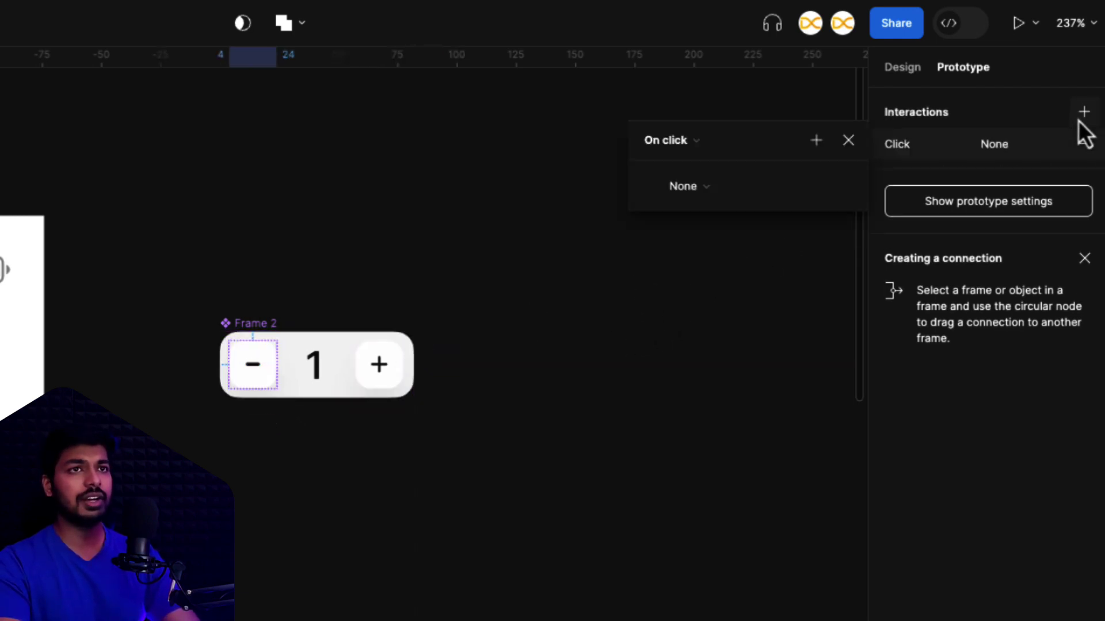
pyautogui.click(817, 186)
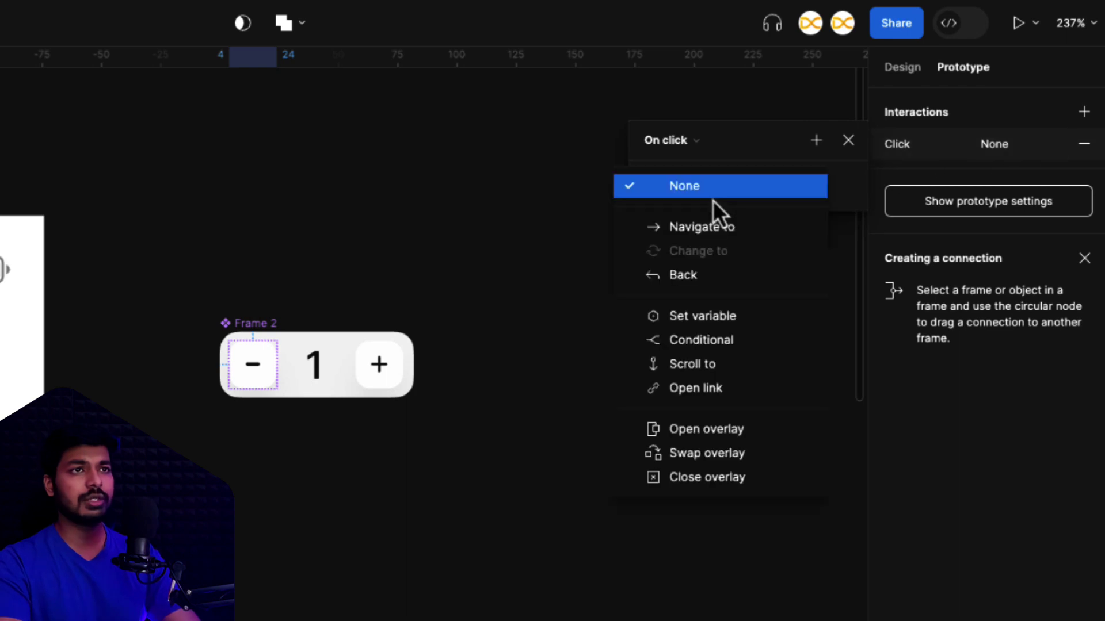
pyautogui.click(698, 316)
pyautogui.click(715, 311)
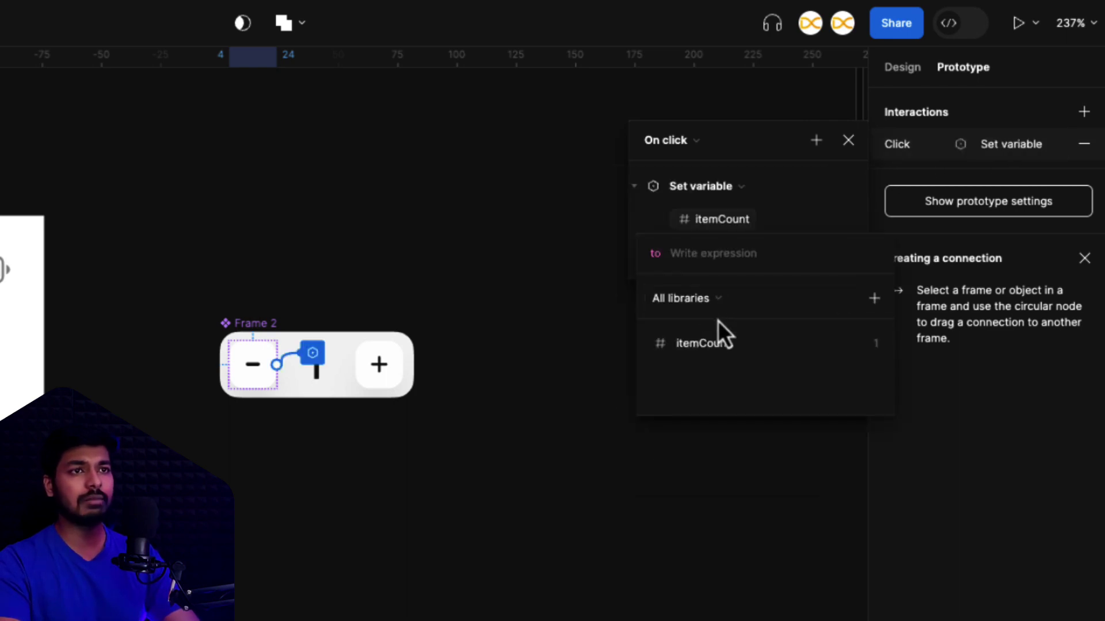
pyautogui.click(696, 343)
pyautogui.write('- ')
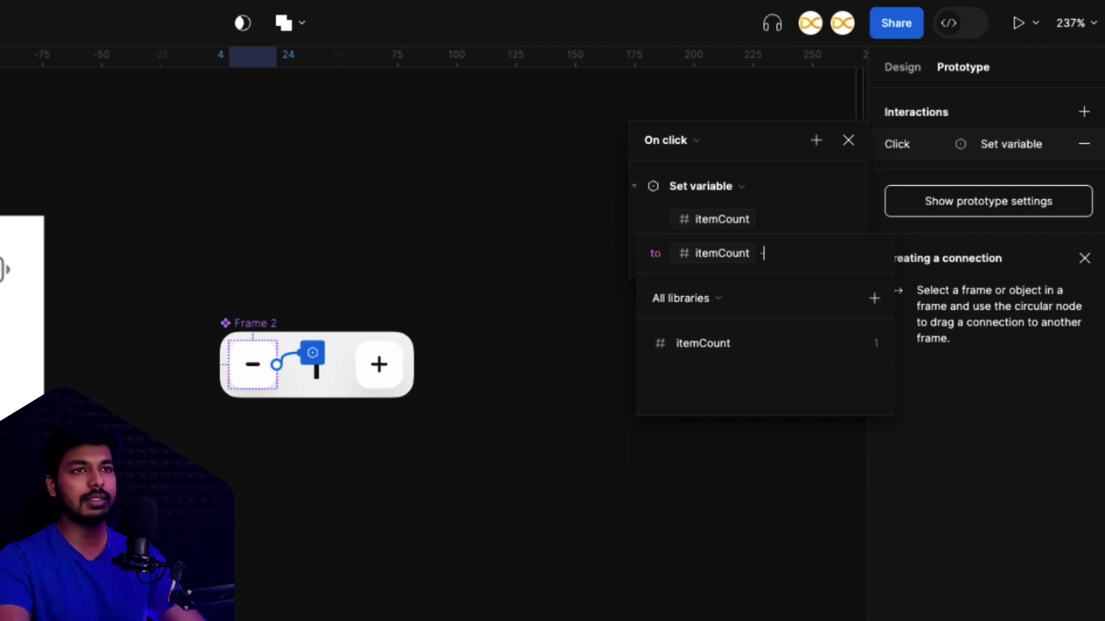
pyautogui.write('1')
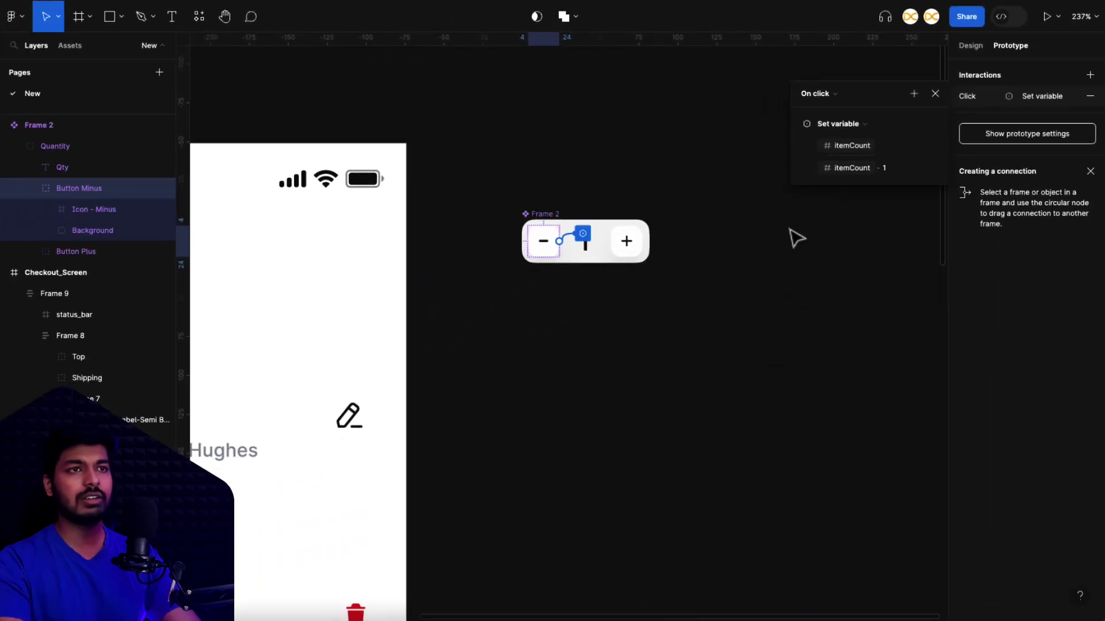
pyautogui.press('Escape')
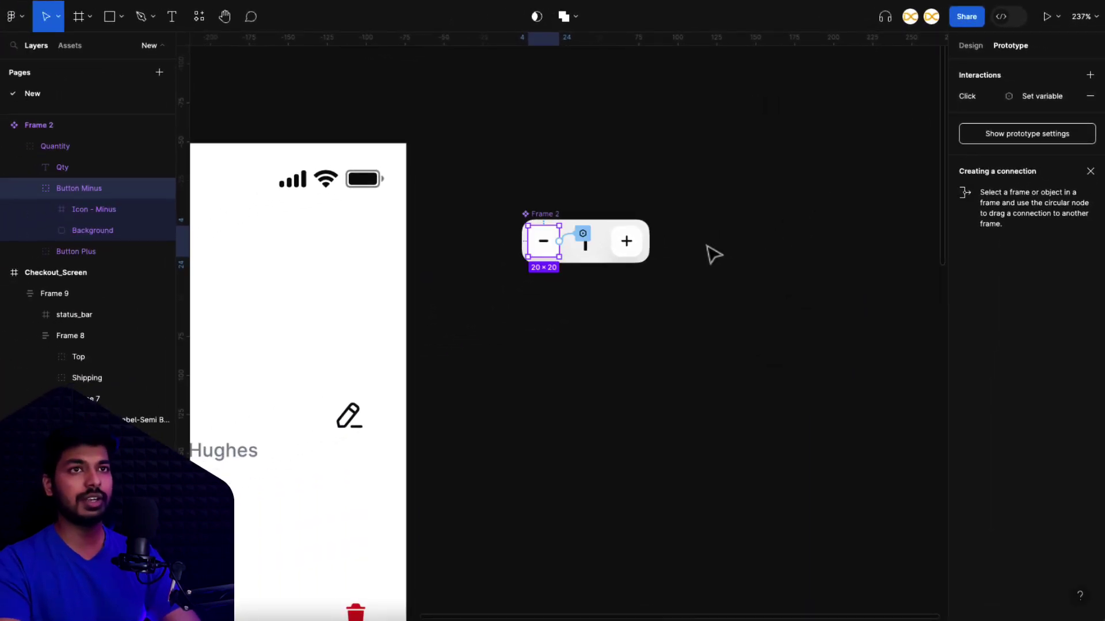
# Apply the itemCount variable to the quantity text between the minus and plus buttons of the stepper component.
pyautogui.click(966, 49)
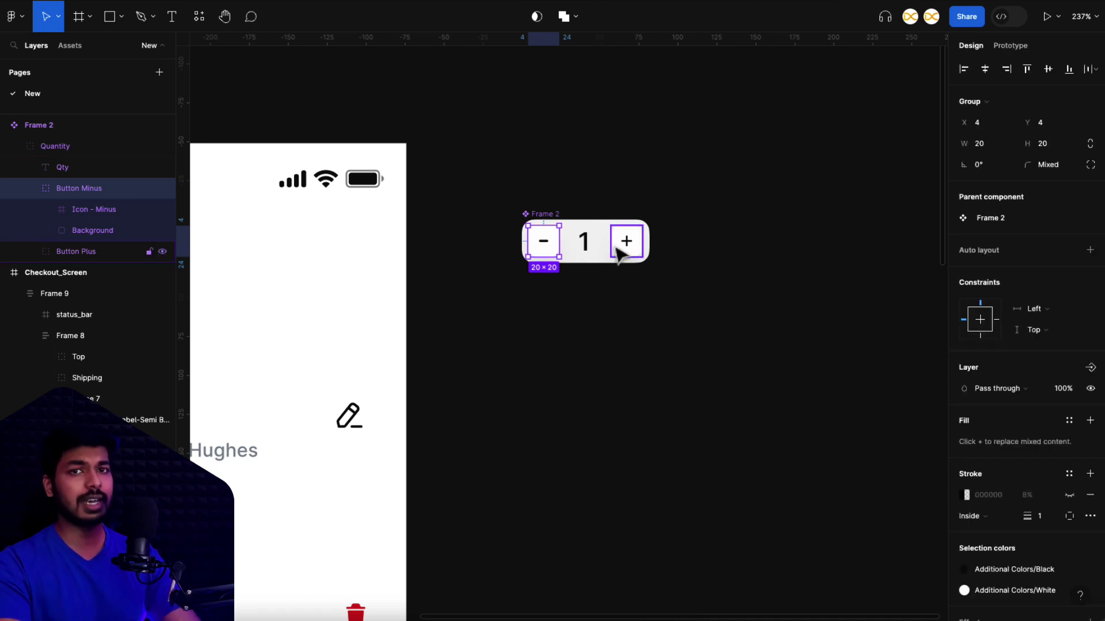
pyautogui.click(583, 242)
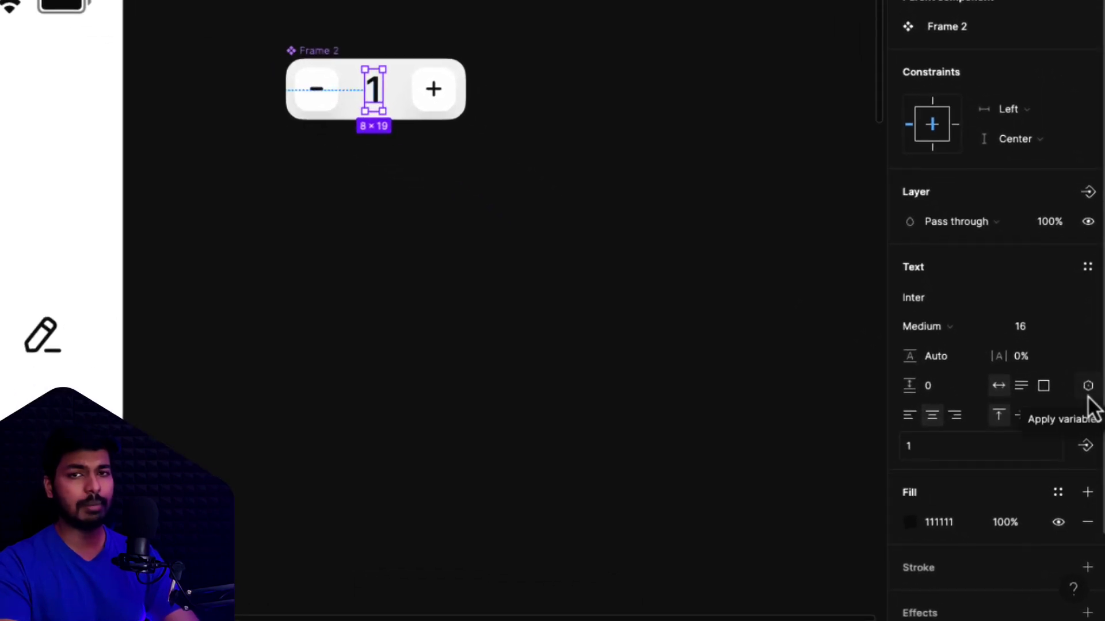
pyautogui.click(1088, 395)
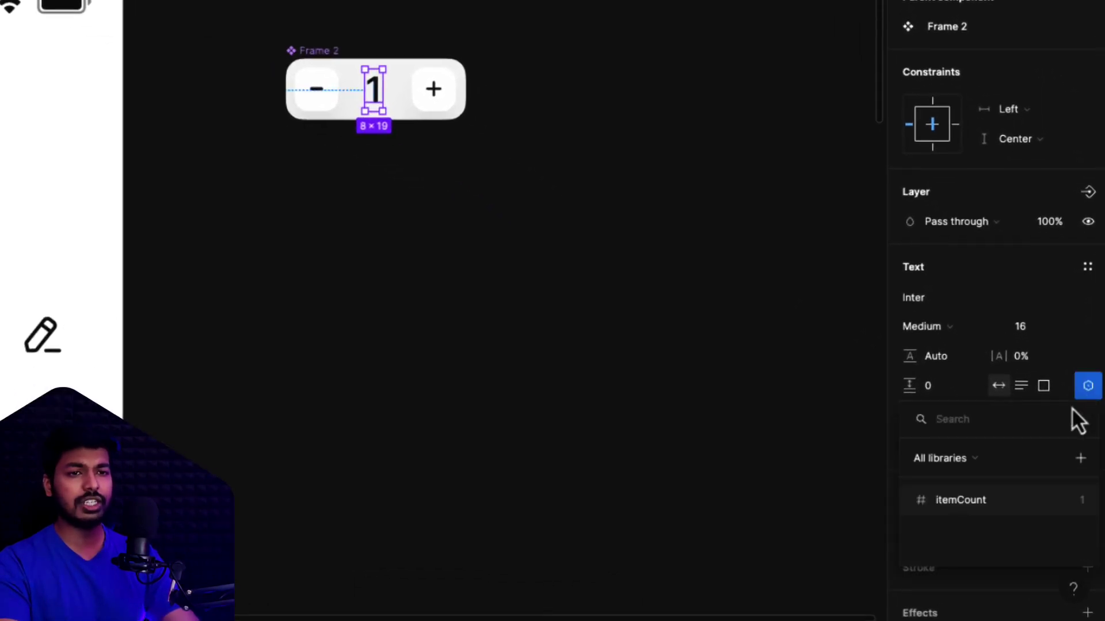
pyautogui.click(969, 511)
pyautogui.click(401, 321)
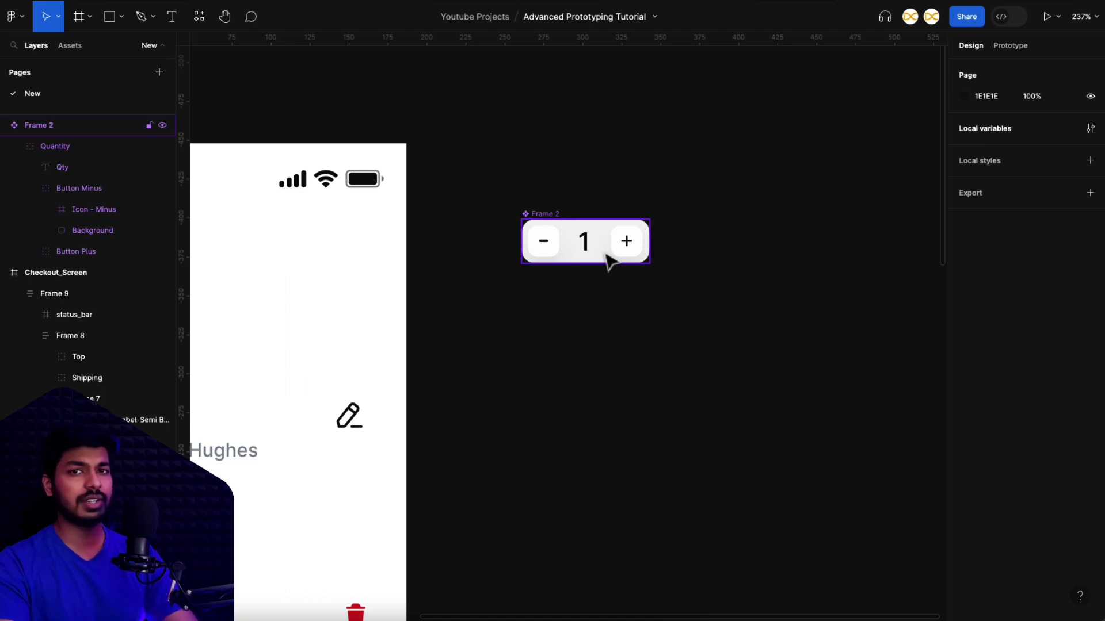
# Copy the stepper component and paste it to replace the quantity stepper of the MX Keys Mini item.
pyautogui.scroll(-5, 491, 328)
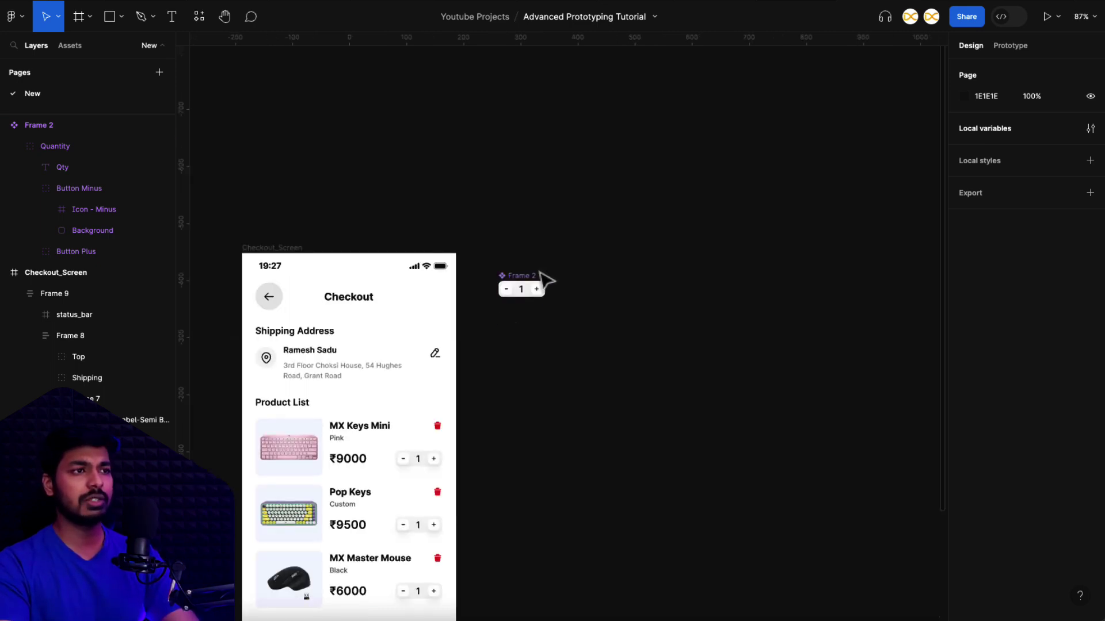
pyautogui.click(529, 283)
pyautogui.scroll(-4, 485, 426)
pyautogui.hscroll(-2, 485, 426)
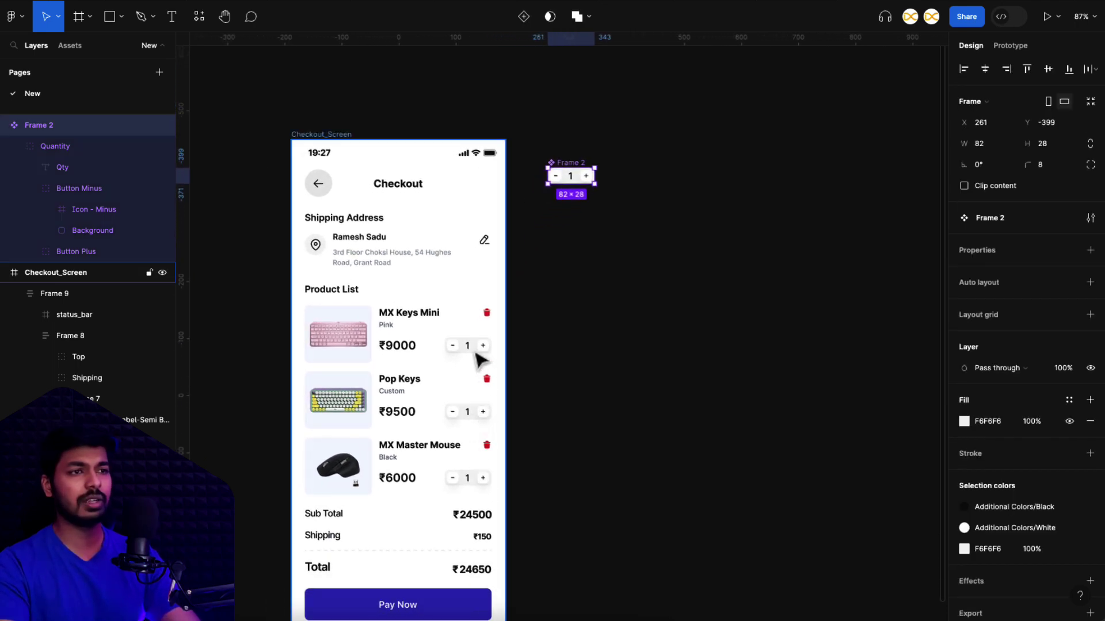
pyautogui.scroll(3, 467, 358)
pyautogui.click(467, 351)
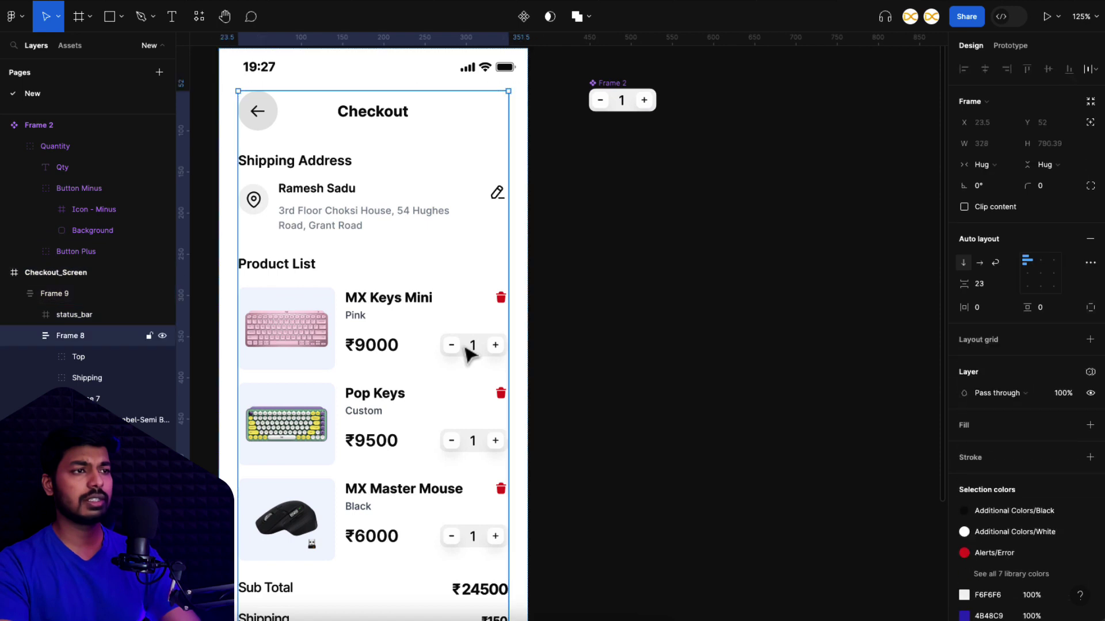
pyautogui.doubleClick(467, 352)
pyautogui.rightClick(468, 351)
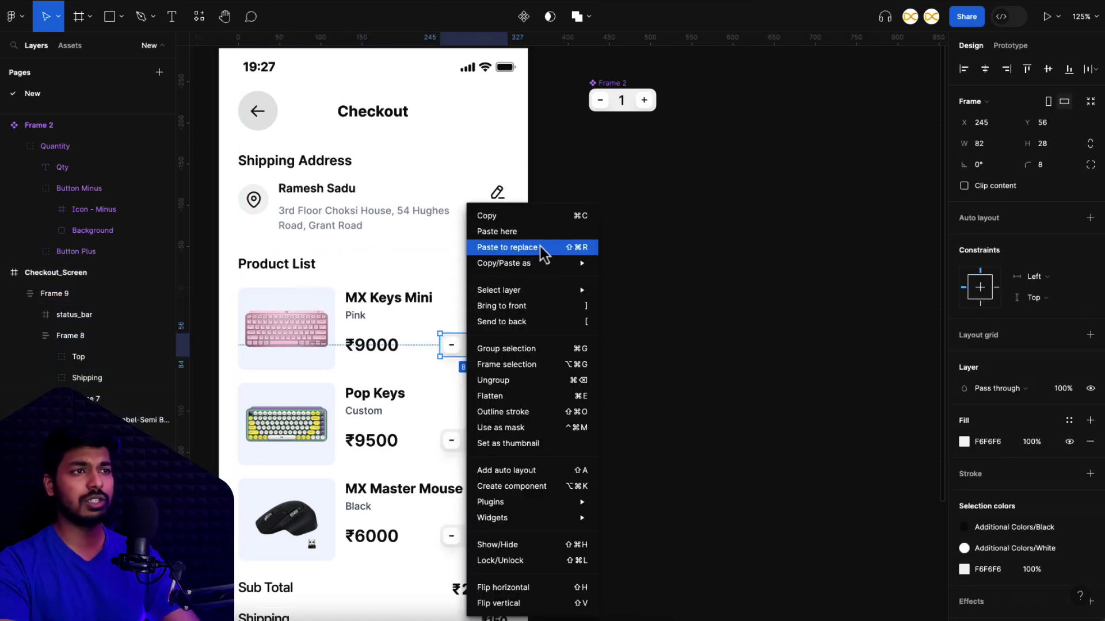
pyautogui.click(575, 253)
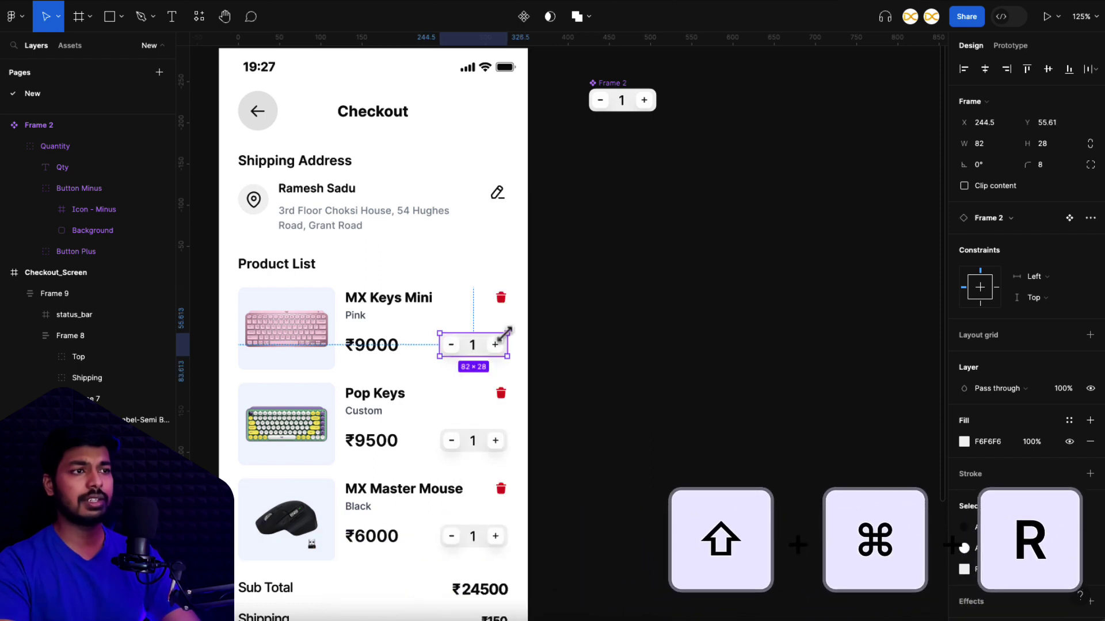
# Replace the Pop Keys and MX Master Mouse quantity steppers with the copied stepper component.
pyautogui.click(476, 442)
pyautogui.doubleClick(481, 442)
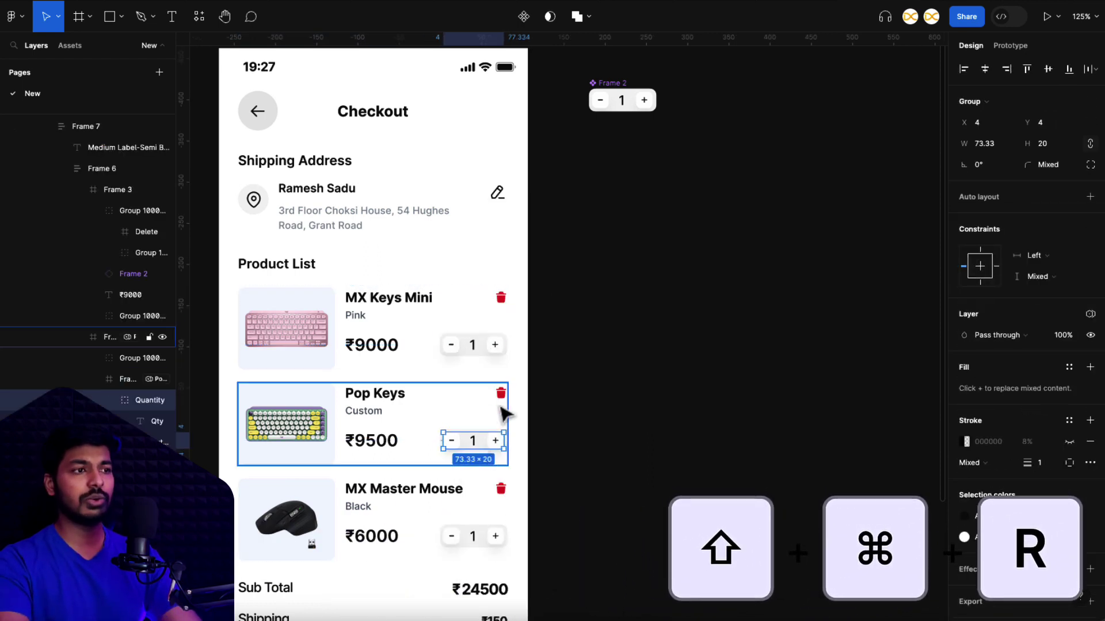
pyautogui.press('shift+super+r')
pyautogui.keyDown('super'); pyautogui.click(484, 532); pyautogui.keyUp('super')
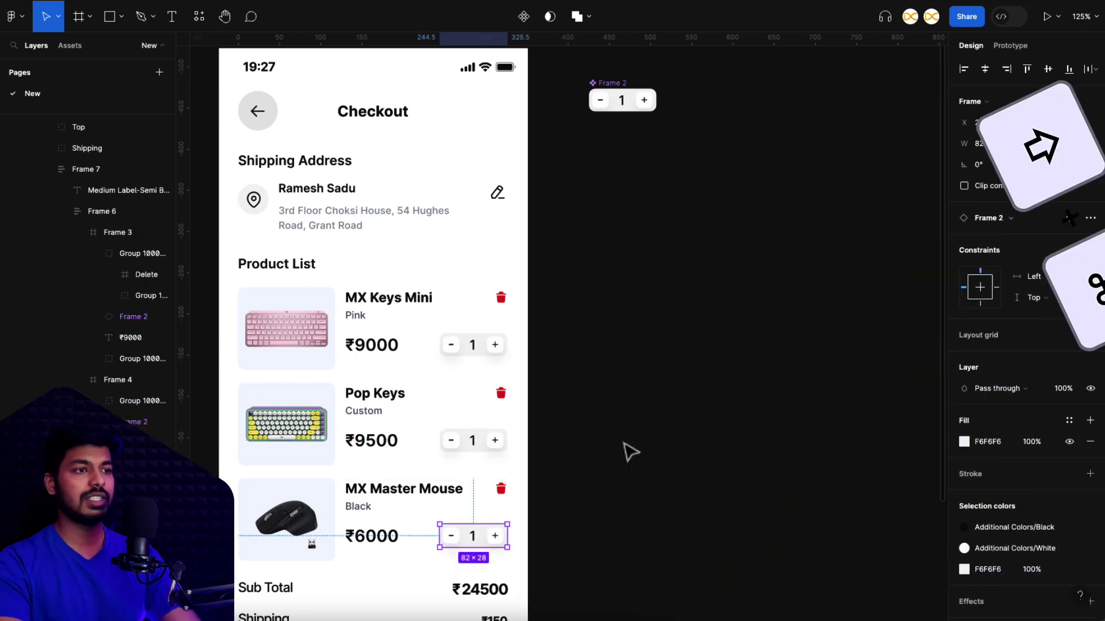
# Preview the checkout prototype, test the plus and minus buttons of the item steppers, and close the preview.
pyautogui.scroll(-3, 481, 456)
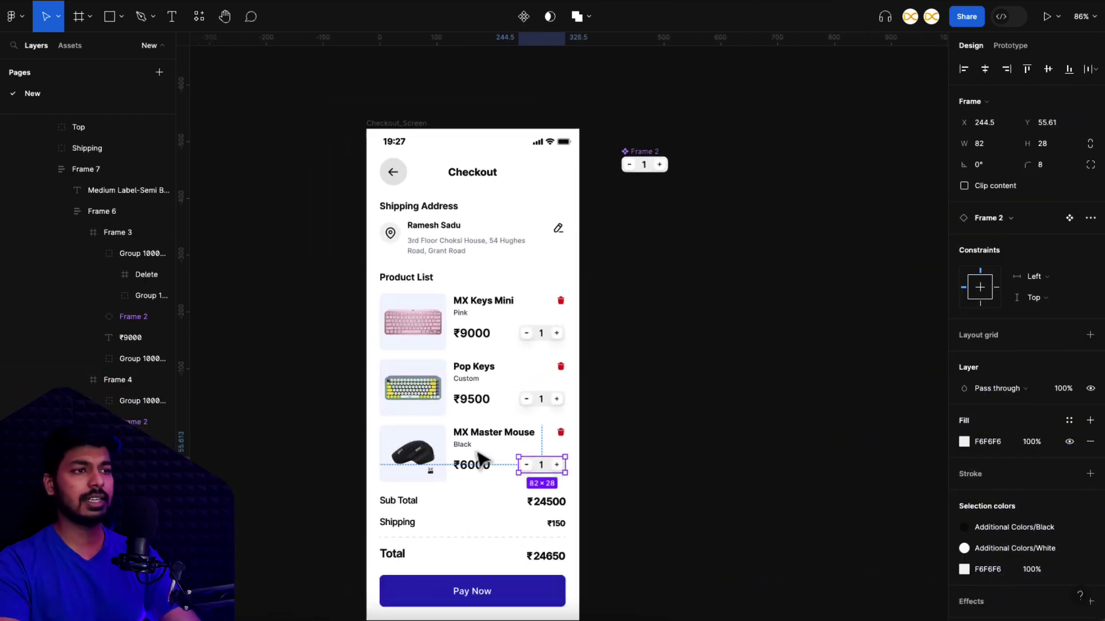
pyautogui.hscroll(-2, 478, 453)
pyautogui.scroll(-1, 477, 453)
pyautogui.hotkey('shift', 'space')
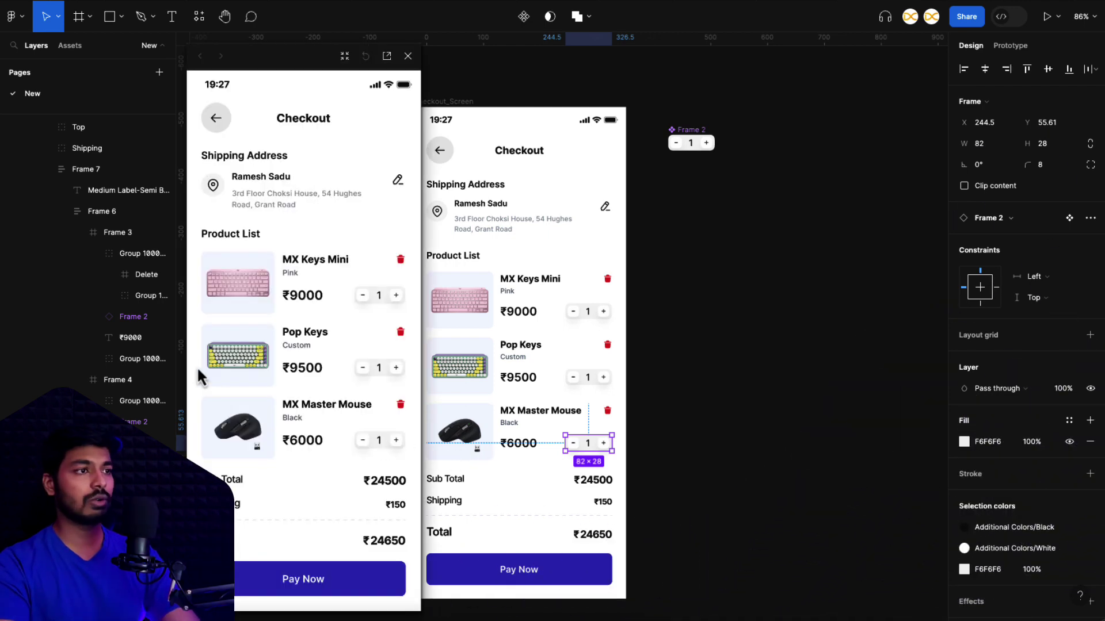
pyautogui.click(397, 297)
pyautogui.click(363, 296)
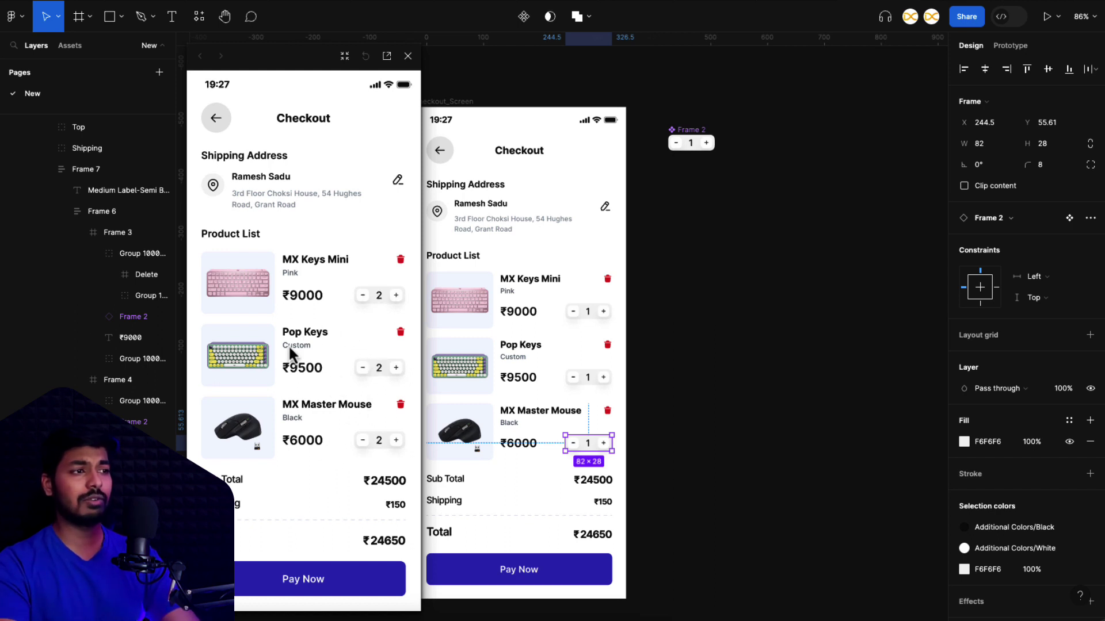
pyautogui.click(395, 442)
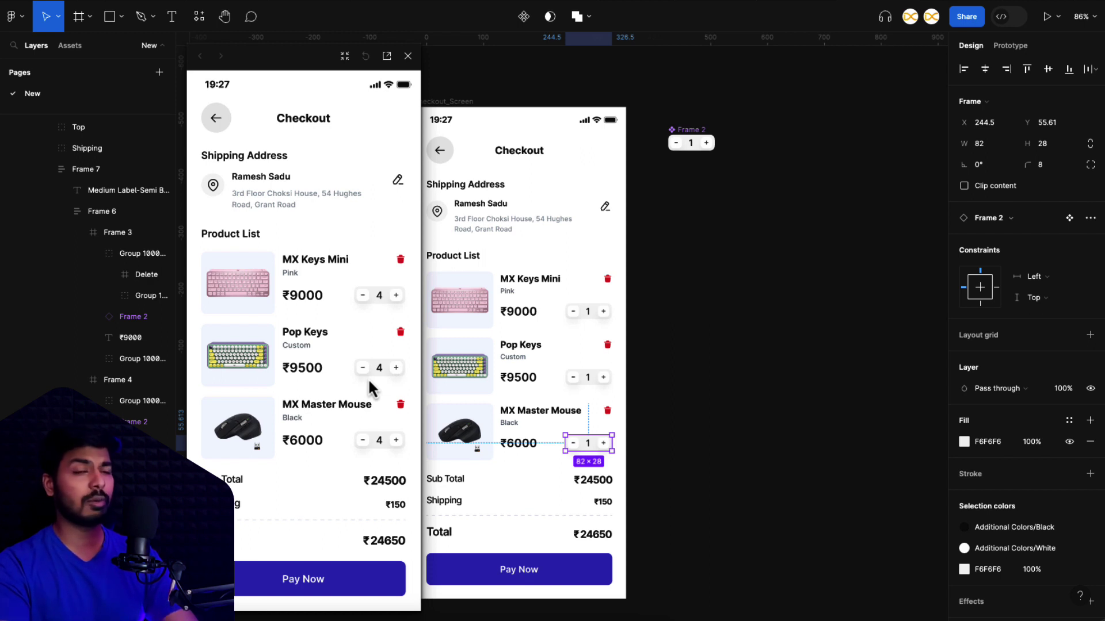
pyautogui.click(408, 55)
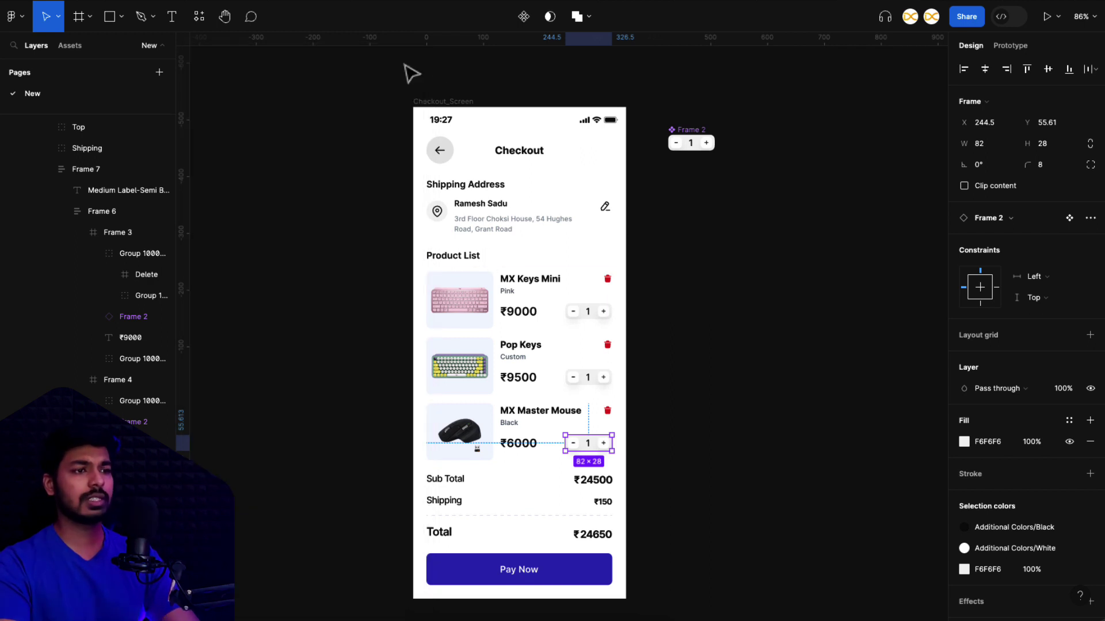
# Open the local variables and rename the Checkout collection's Value column to MX Keys.
pyautogui.click(726, 273)
pyautogui.scroll(3, 820, 224)
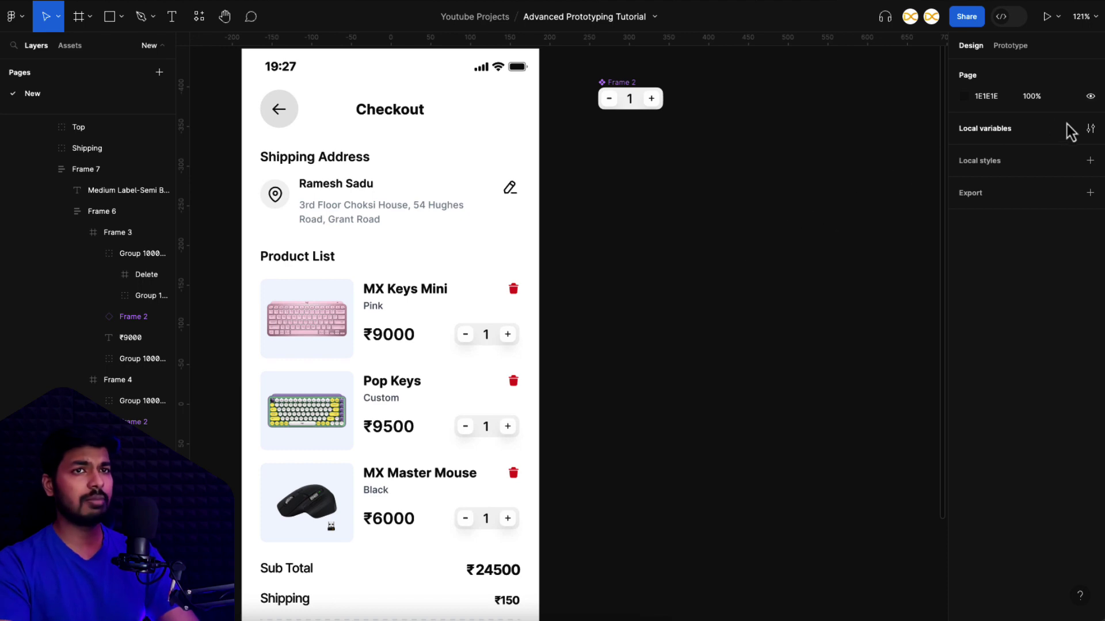
pyautogui.click(1091, 129)
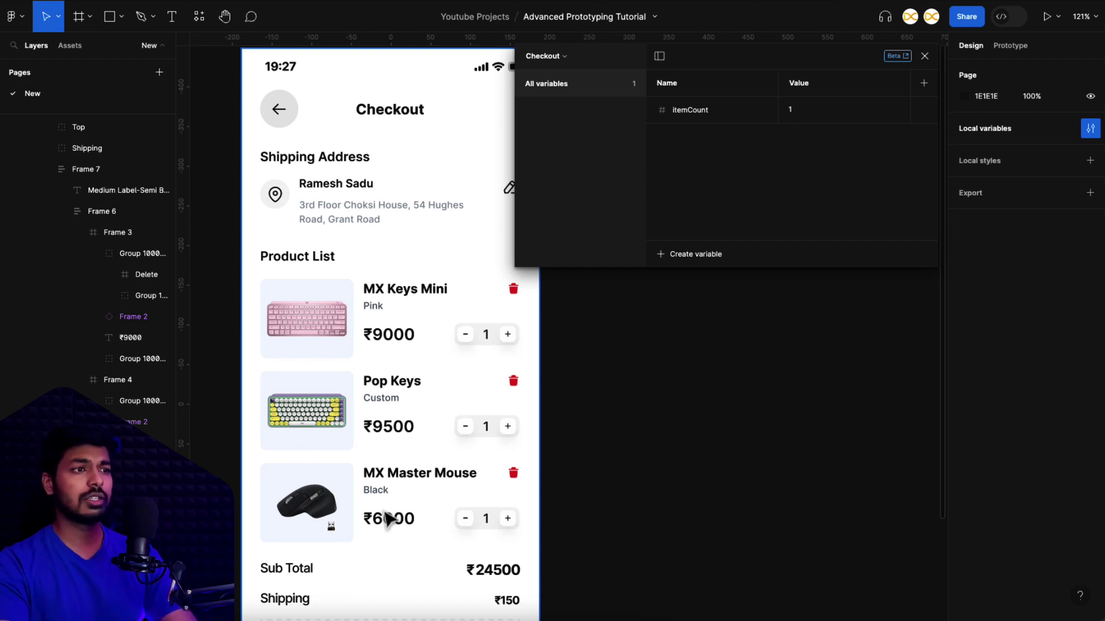
pyautogui.click(774, 272)
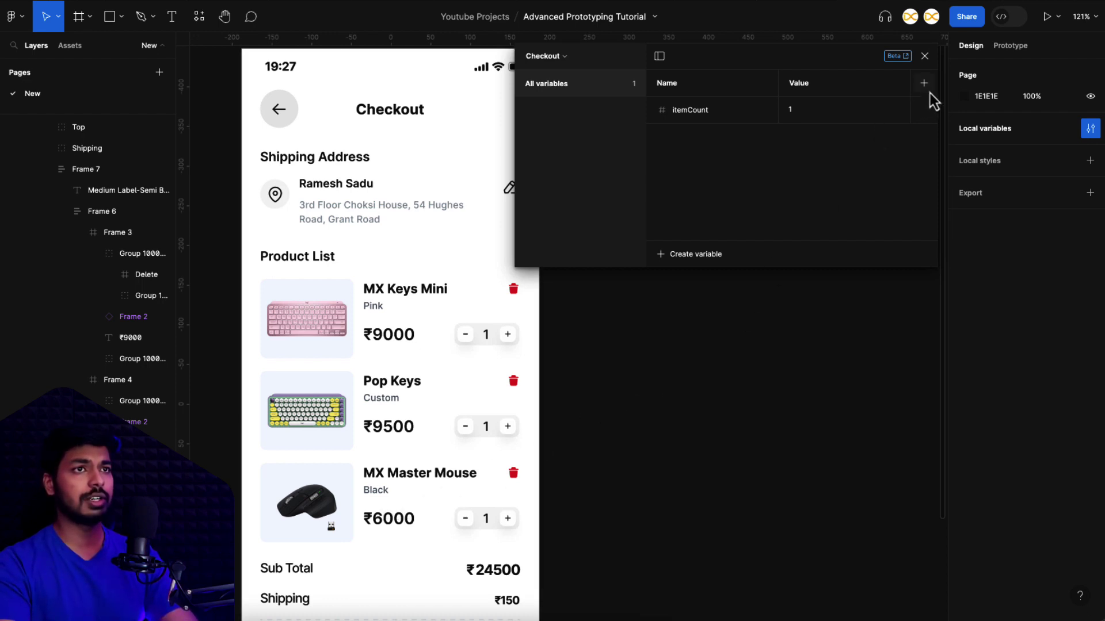
pyautogui.doubleClick(806, 87)
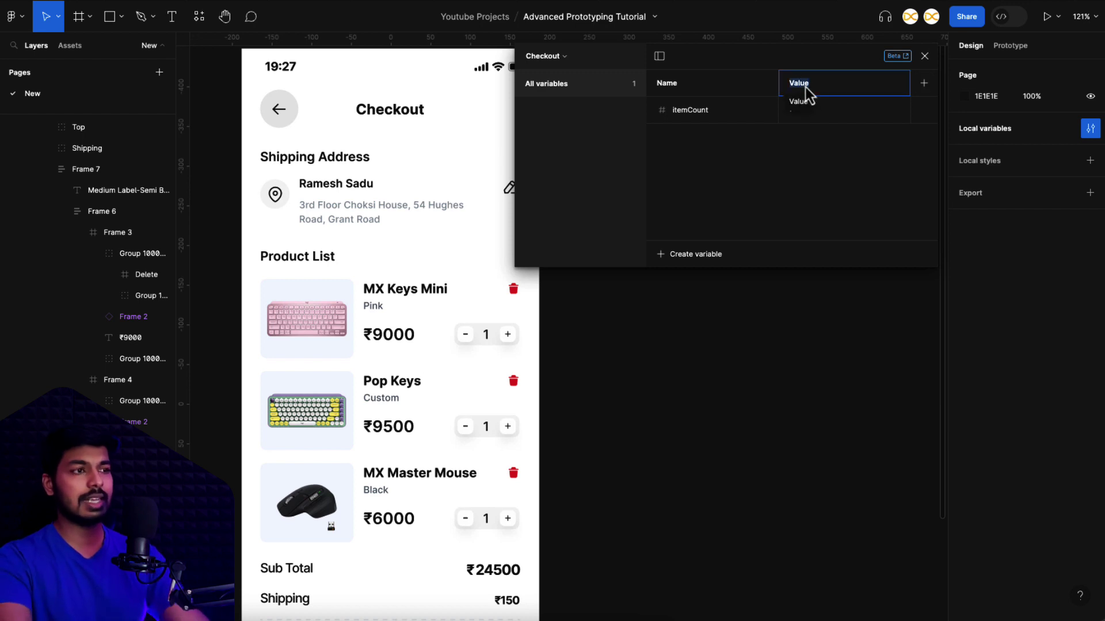
pyautogui.write('MX Keys')
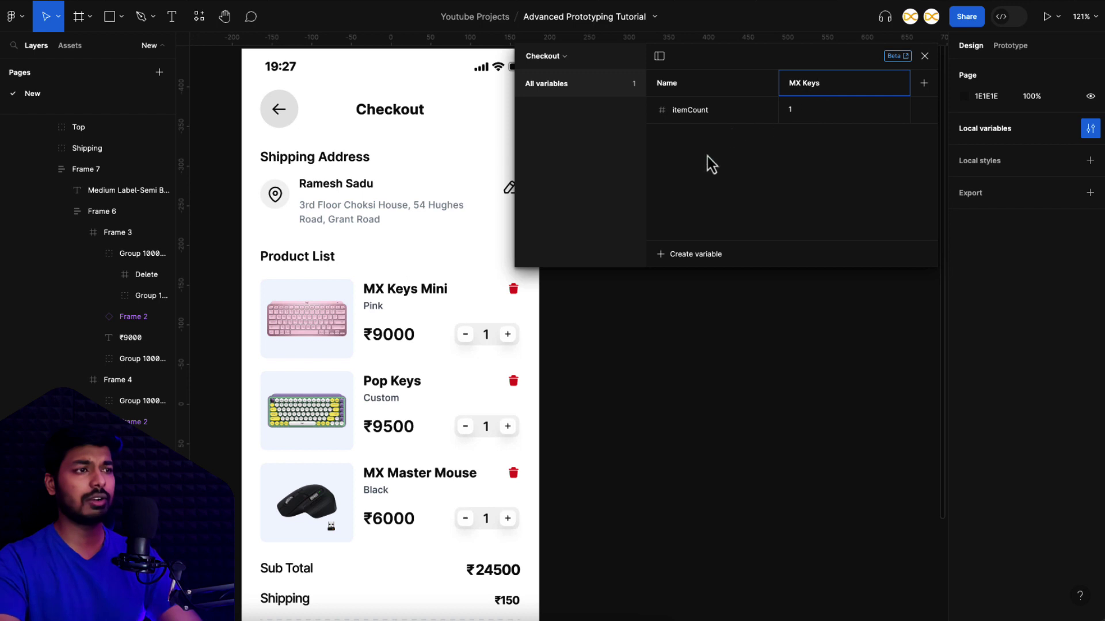
# Add two more modes named Pop Keys and MX Mouse to the Checkout collection, and close the variables table.
pyautogui.click(922, 86)
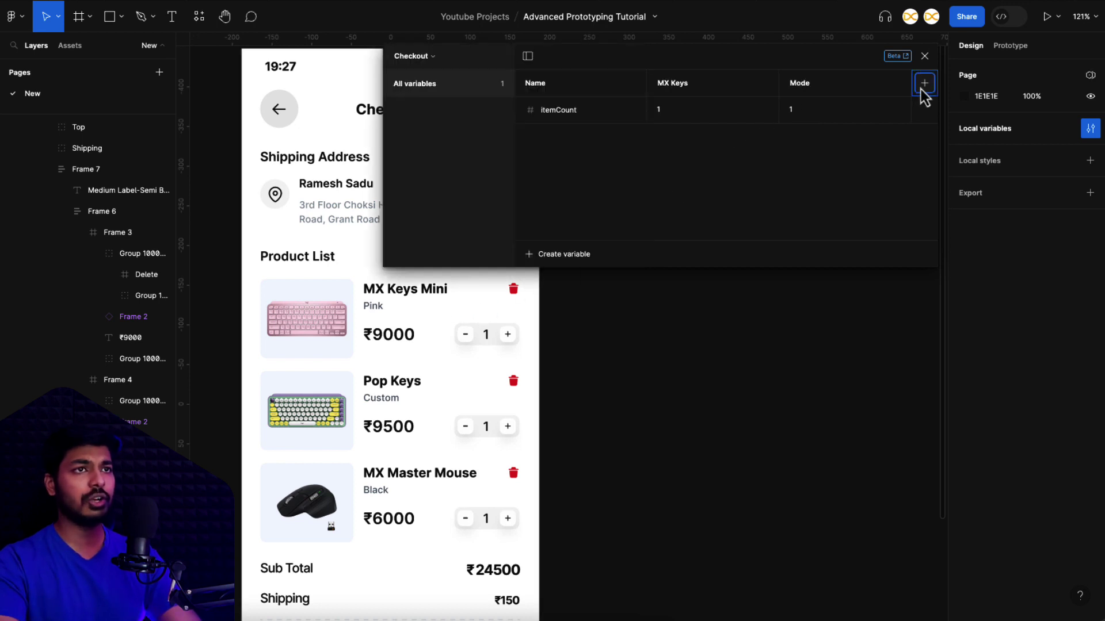
pyautogui.doubleClick(805, 91)
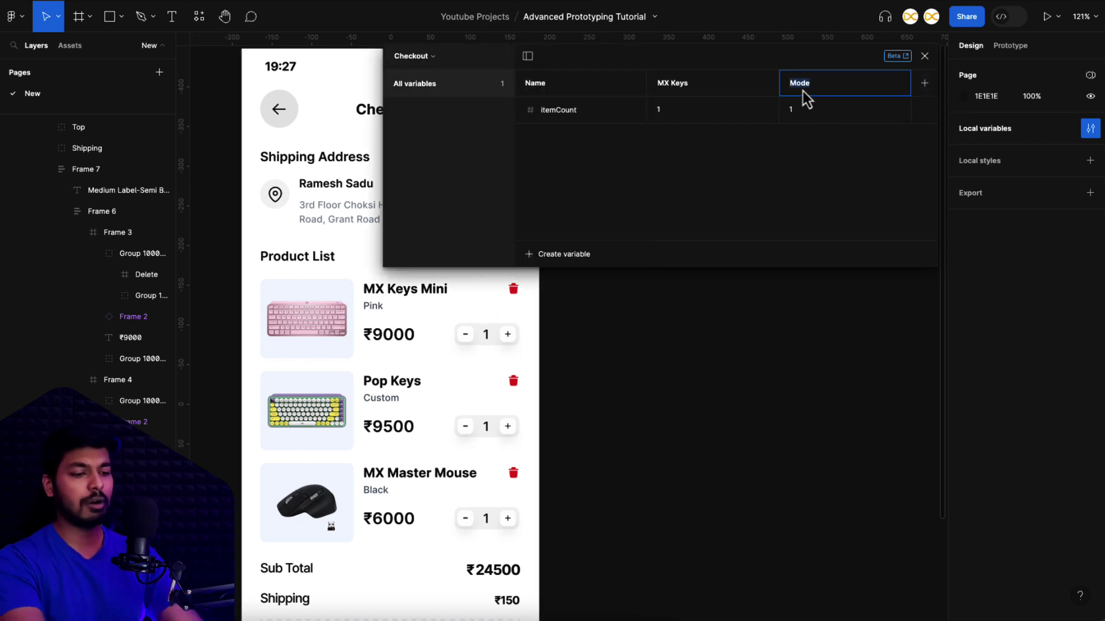
pyautogui.write('Pop Keys')
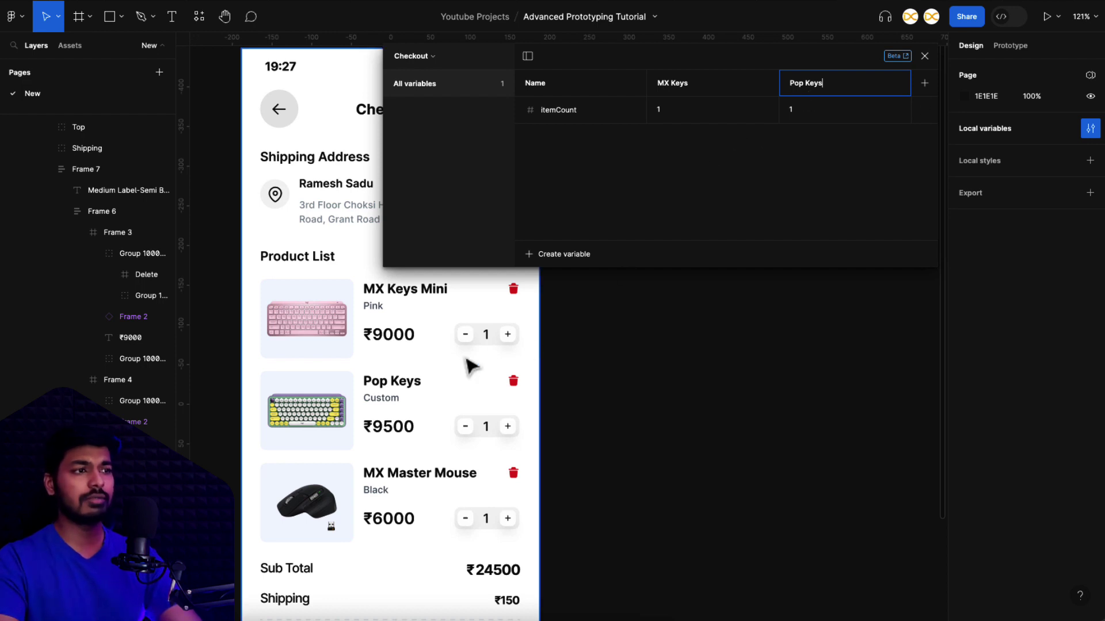
pyautogui.doubleClick(801, 84)
pyautogui.write('MX Mouse')
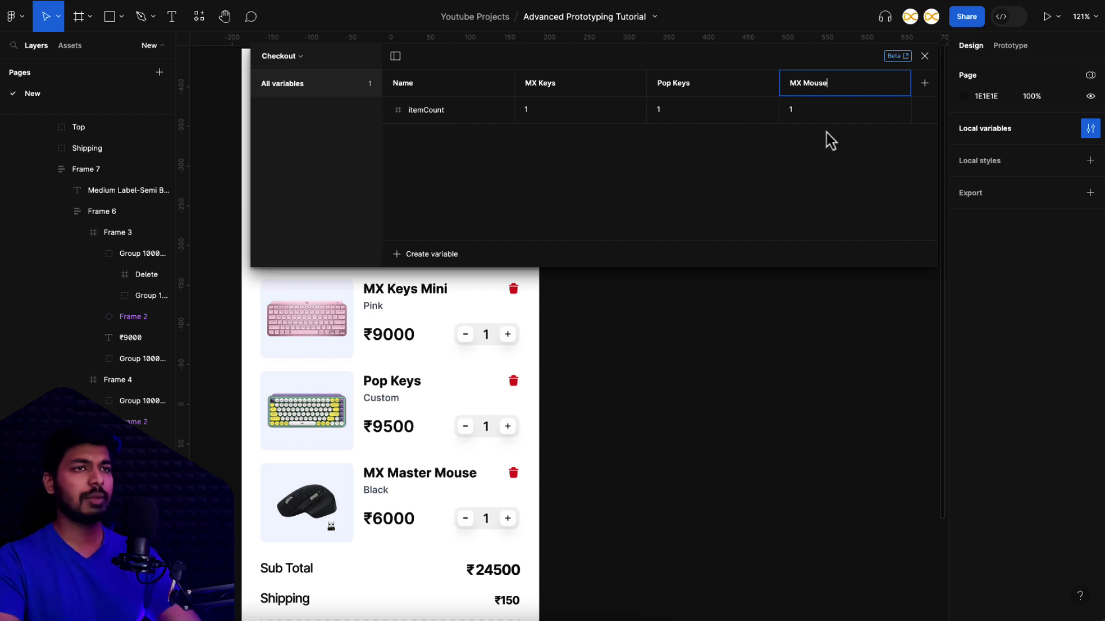
pyautogui.press('Return')
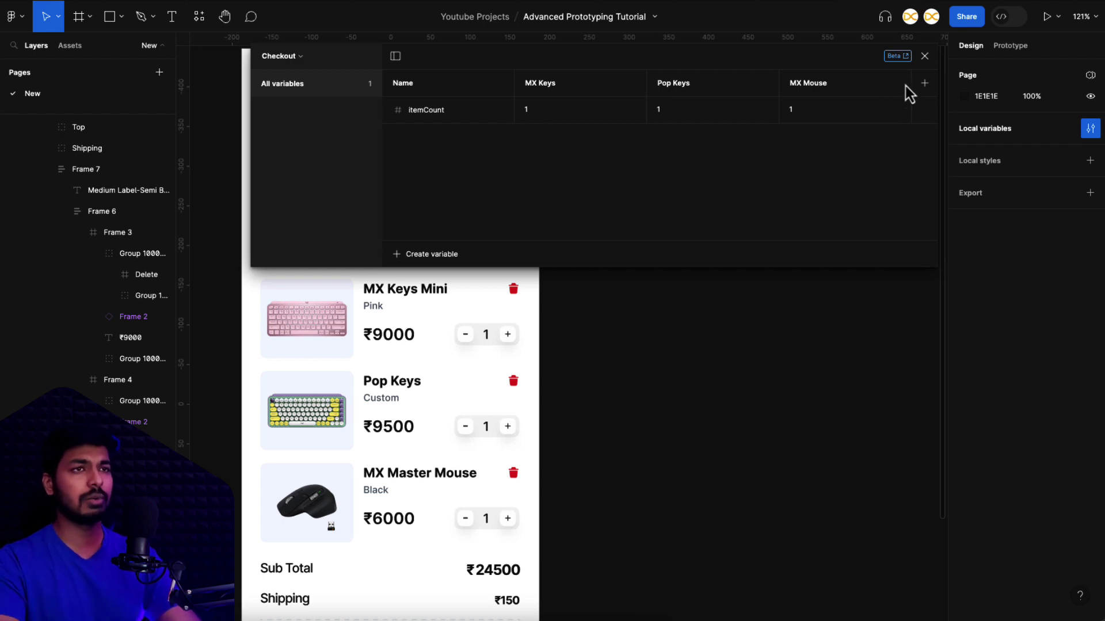
pyautogui.click(924, 56)
# Set the Checkout variable mode of the MX Keys Mini item's quantity stepper to MX Keys.
pyautogui.scroll(-1, 520, 382)
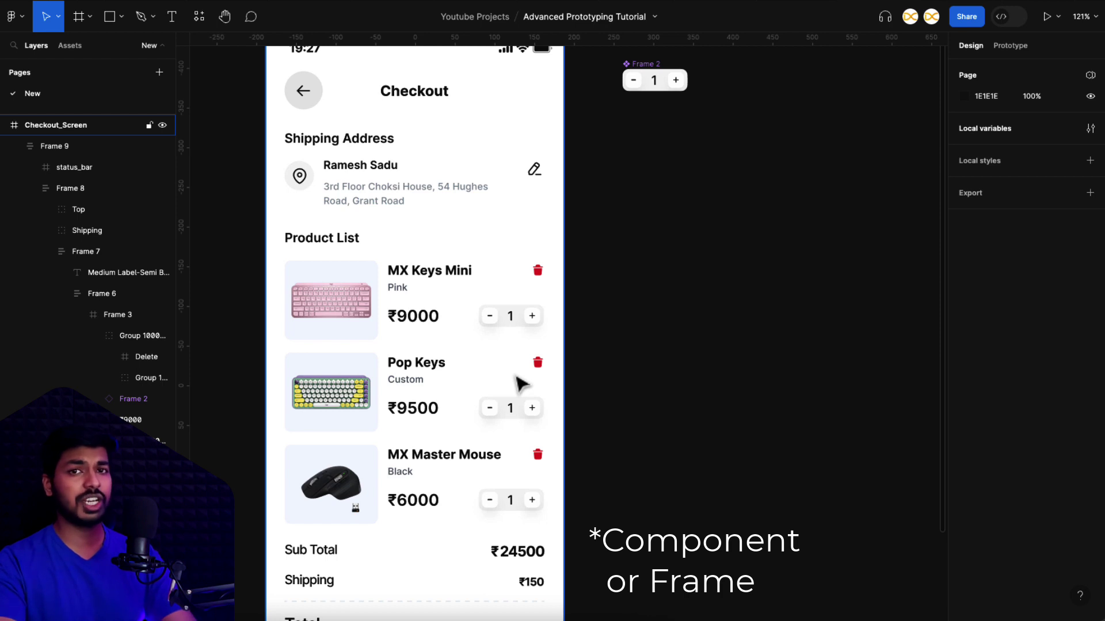
pyautogui.click(512, 319)
pyautogui.doubleClick(511, 318)
pyautogui.doubleClick(510, 318)
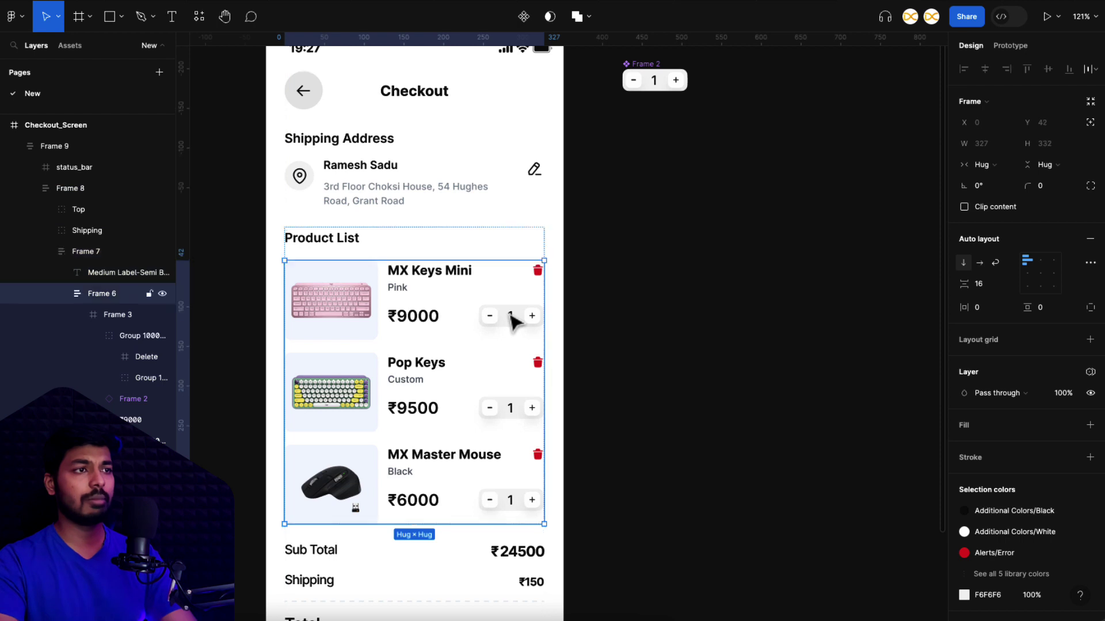
pyautogui.doubleClick(511, 318)
pyautogui.doubleClick(511, 318)
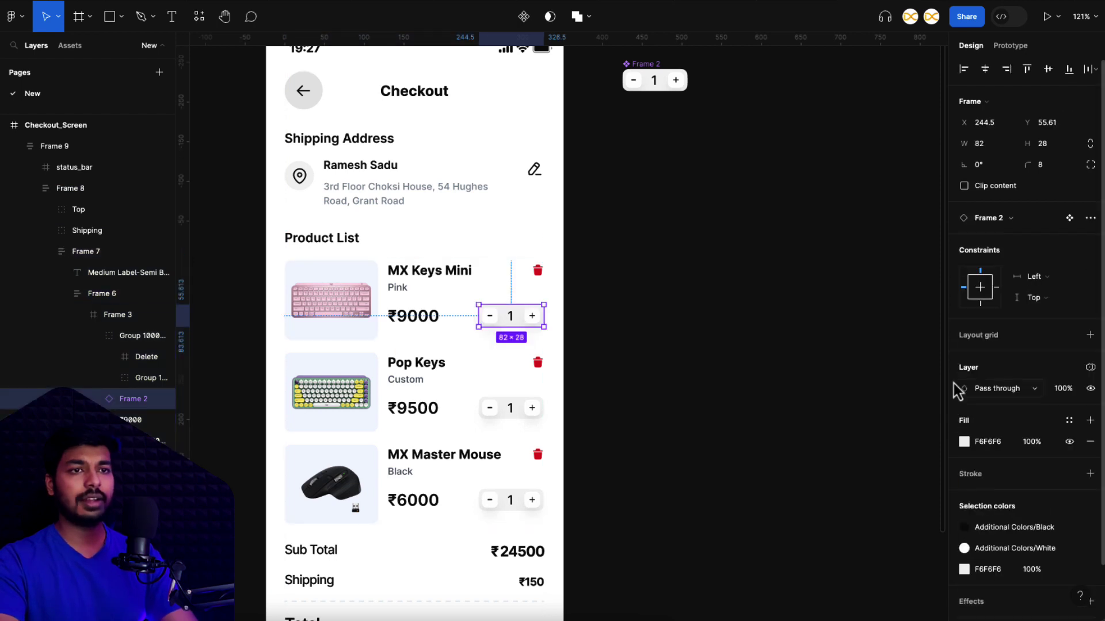
pyautogui.click(1090, 368)
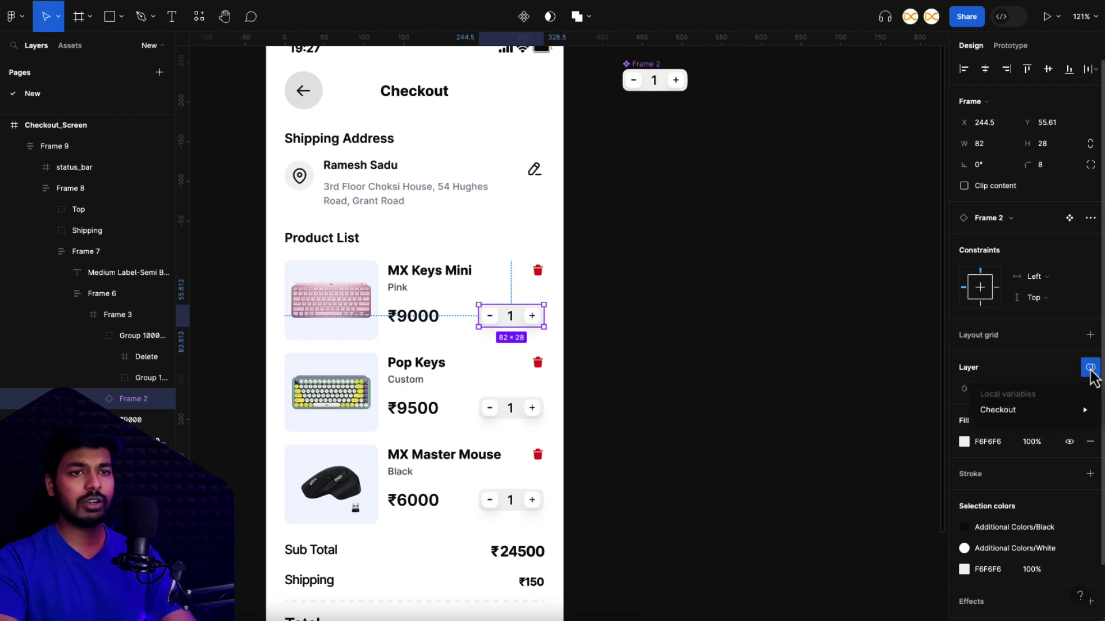
pyautogui.moveTo(1007, 416)
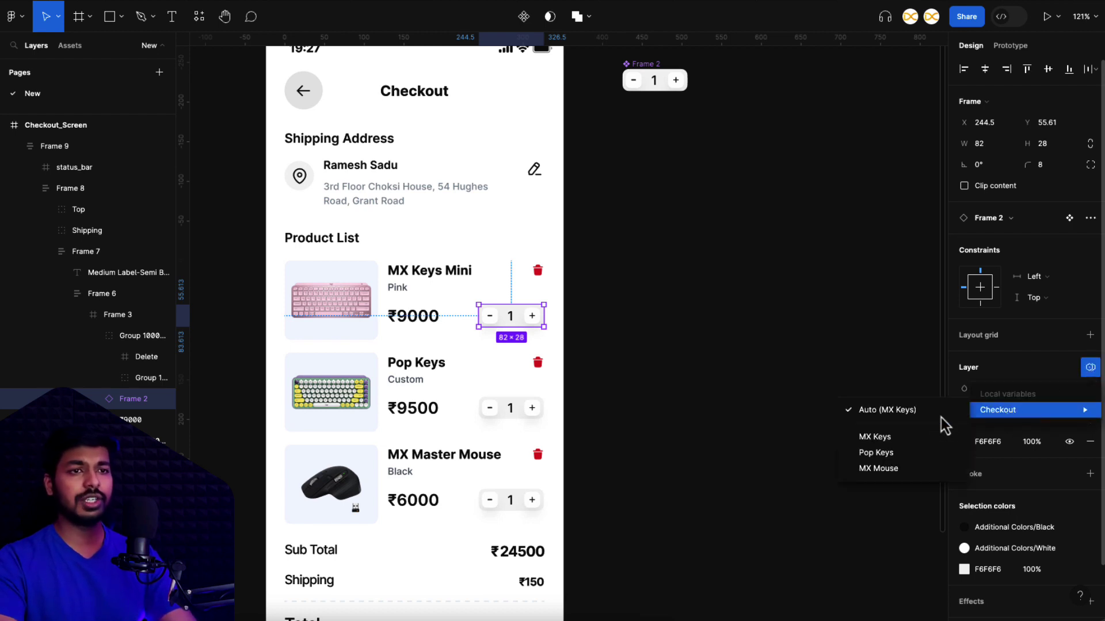
pyautogui.click(886, 440)
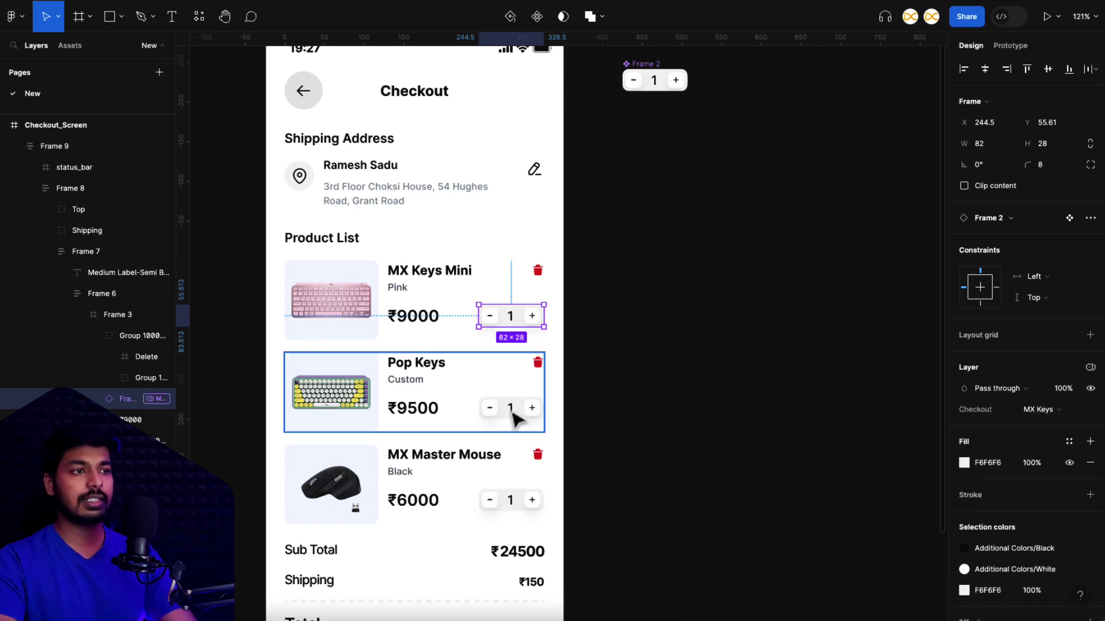
# Set the Checkout variable mode to Pop Keys on the Pop Keys stepper and to MX Mouse on the MX Master Mouse stepper.
pyautogui.click(512, 418)
pyautogui.click(1090, 367)
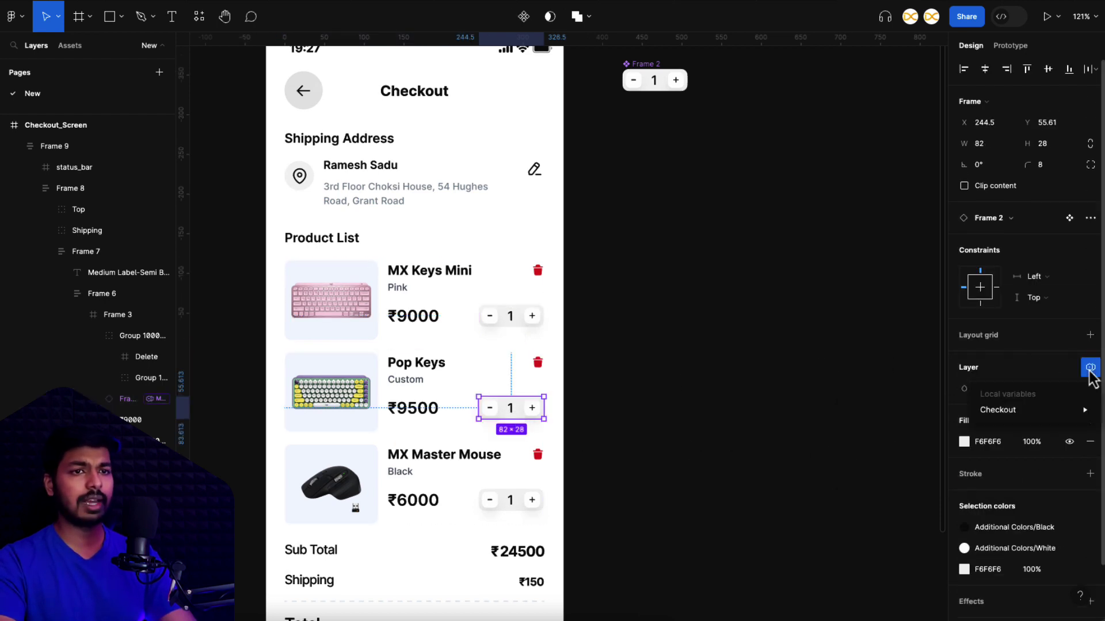
pyautogui.click(876, 453)
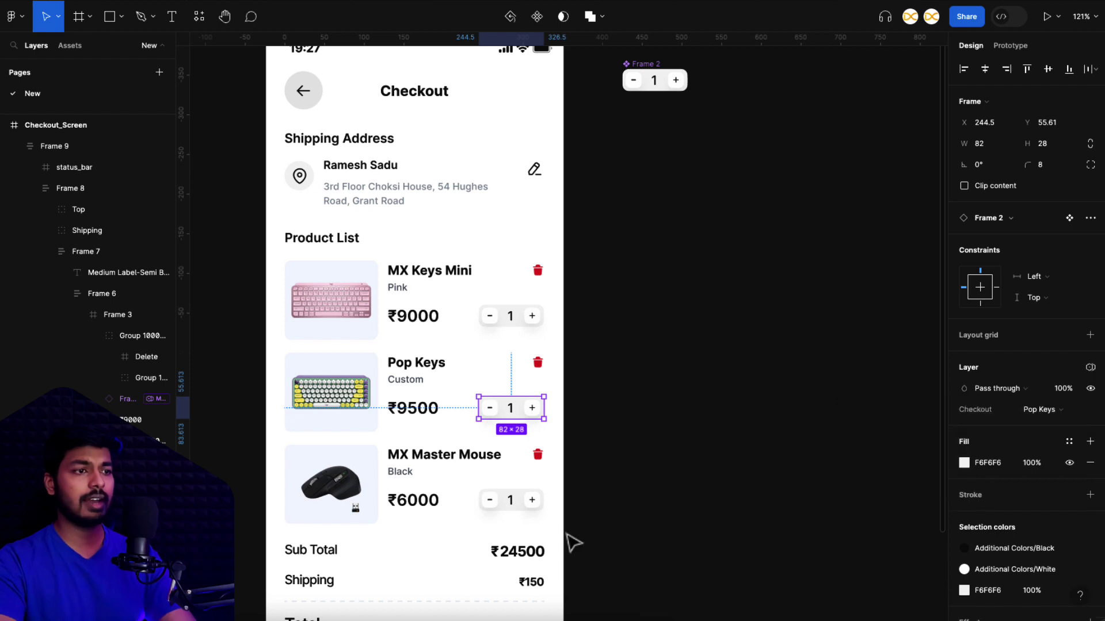
pyautogui.click(510, 502)
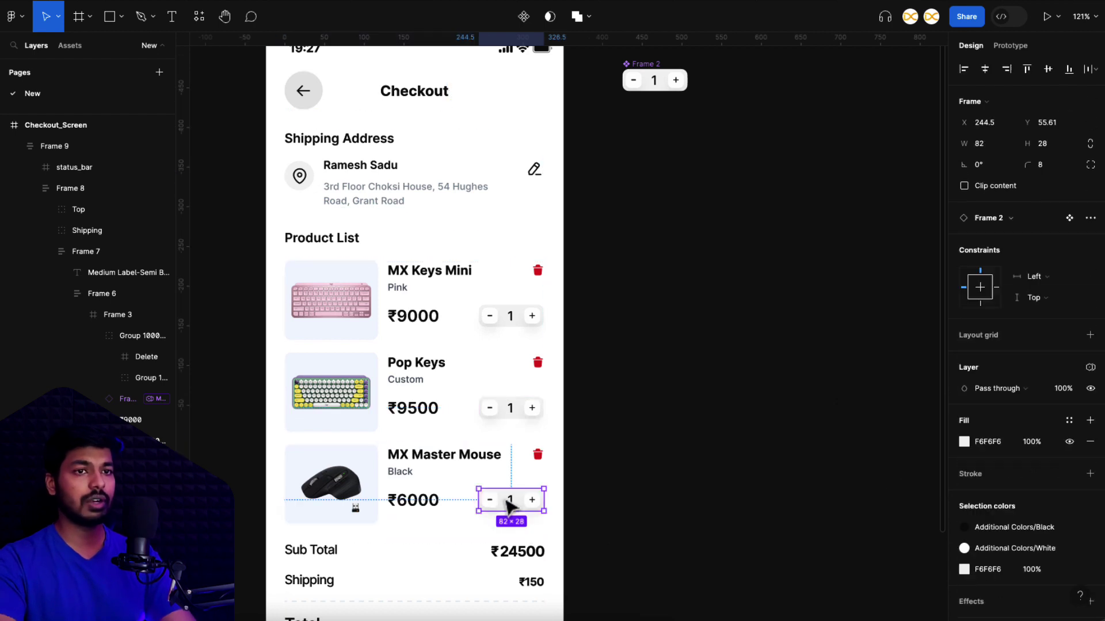
pyautogui.click(1090, 367)
pyautogui.moveTo(1013, 409)
pyautogui.click(878, 469)
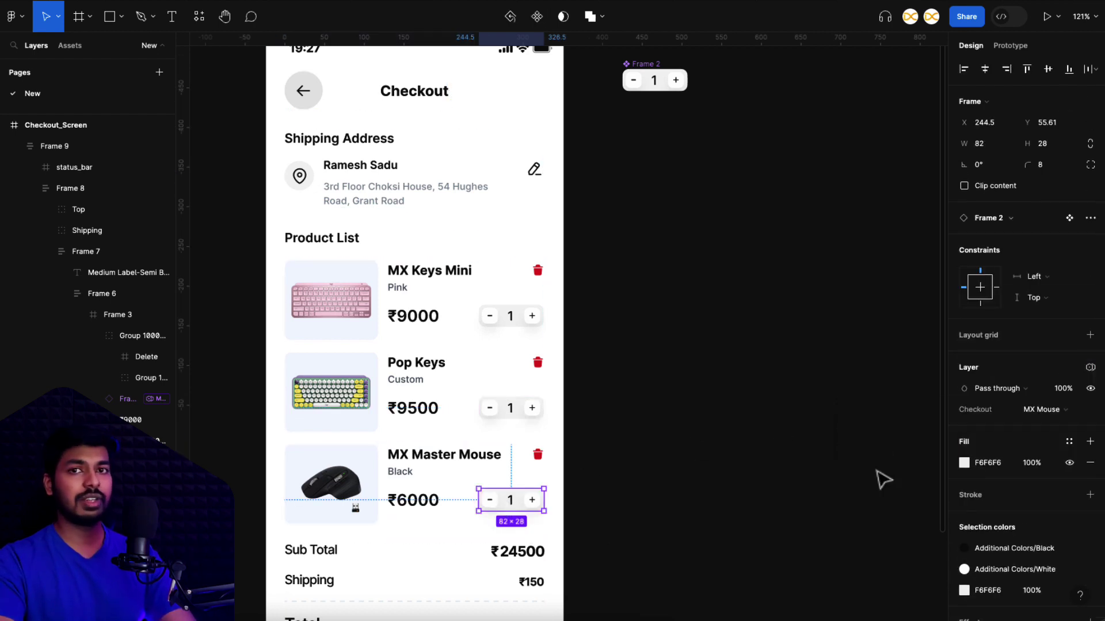
# Preview the checkout prototype, test each item's plus and minus buttons separately, and close the preview.
pyautogui.scroll(-5, 604, 506)
pyautogui.scroll(-1, 610, 505)
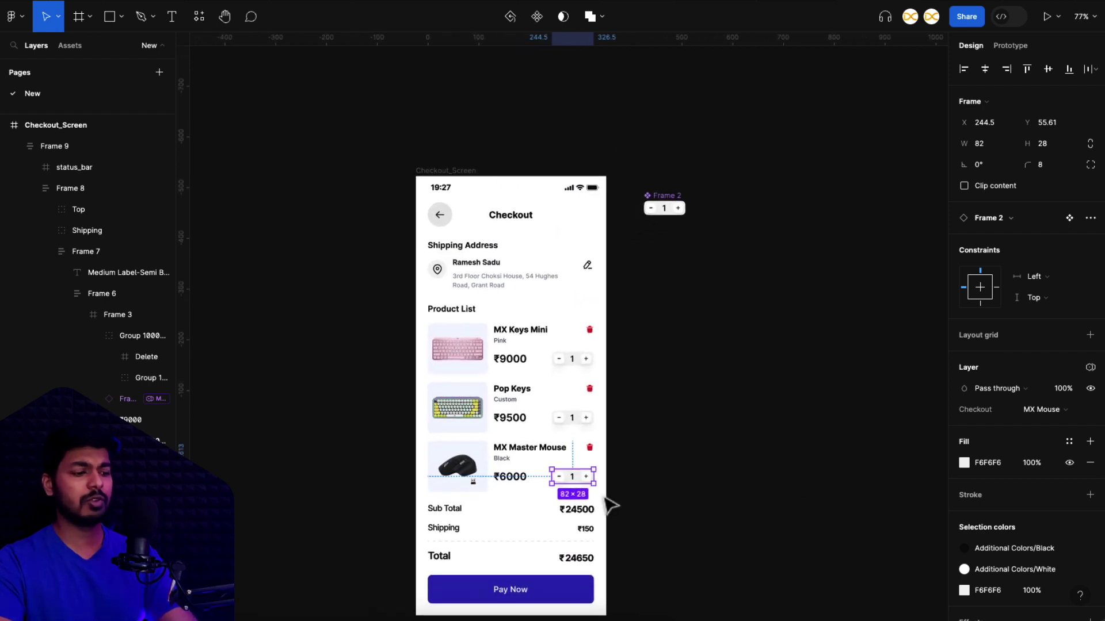
pyautogui.hotkey('shift', 'space')
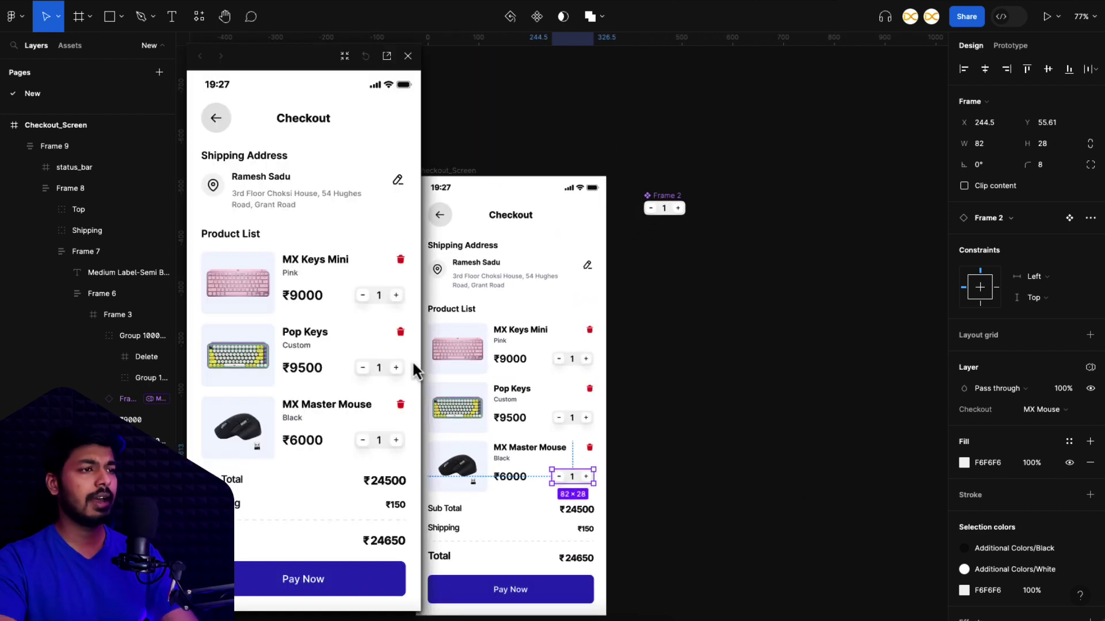
pyautogui.click(397, 295)
pyautogui.click(396, 369)
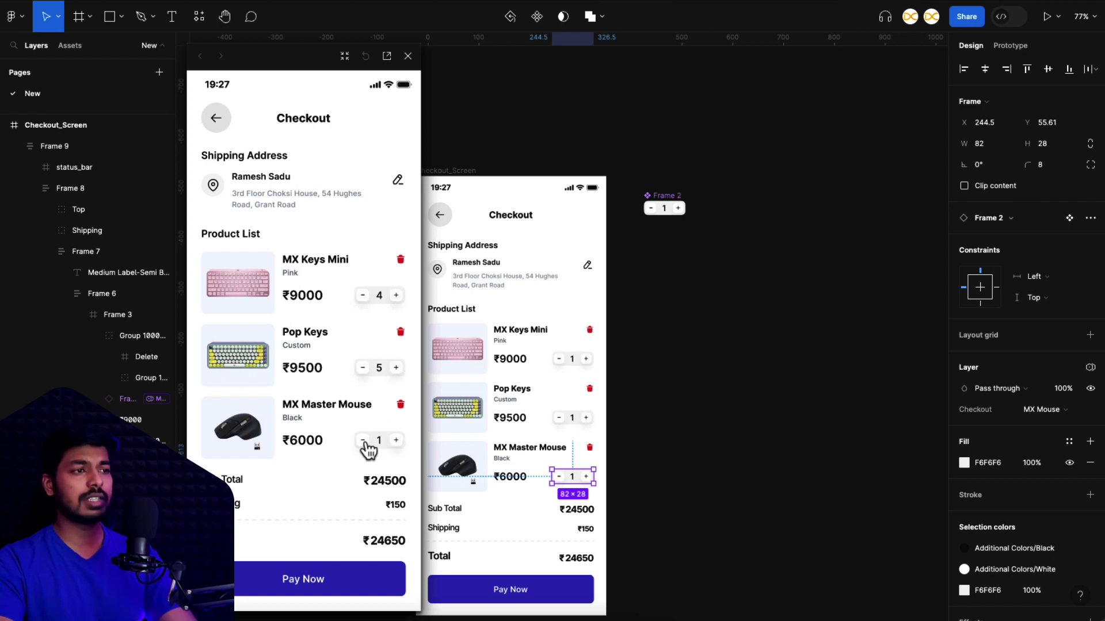
pyautogui.click(396, 440)
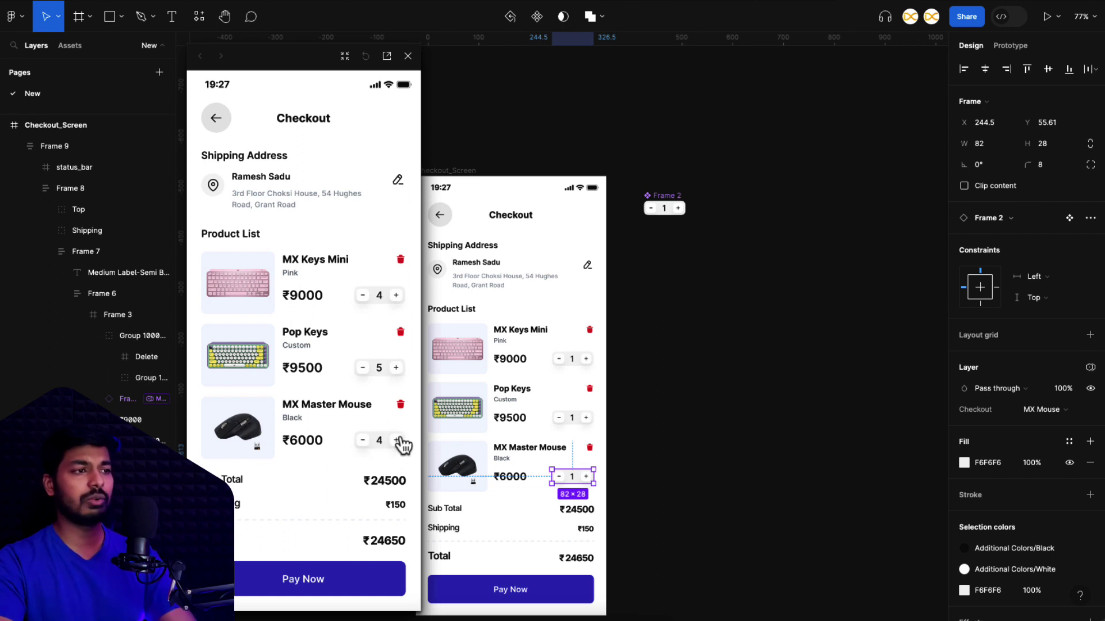
pyautogui.click(363, 369)
pyautogui.click(363, 369)
pyautogui.click(363, 297)
pyautogui.click(363, 296)
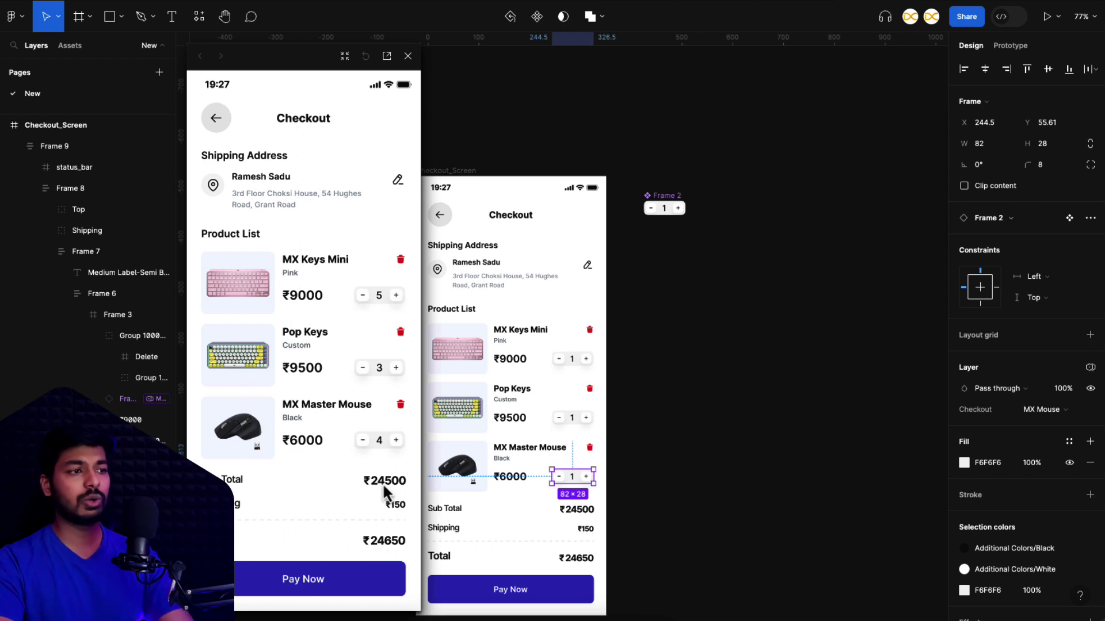
pyautogui.click(407, 57)
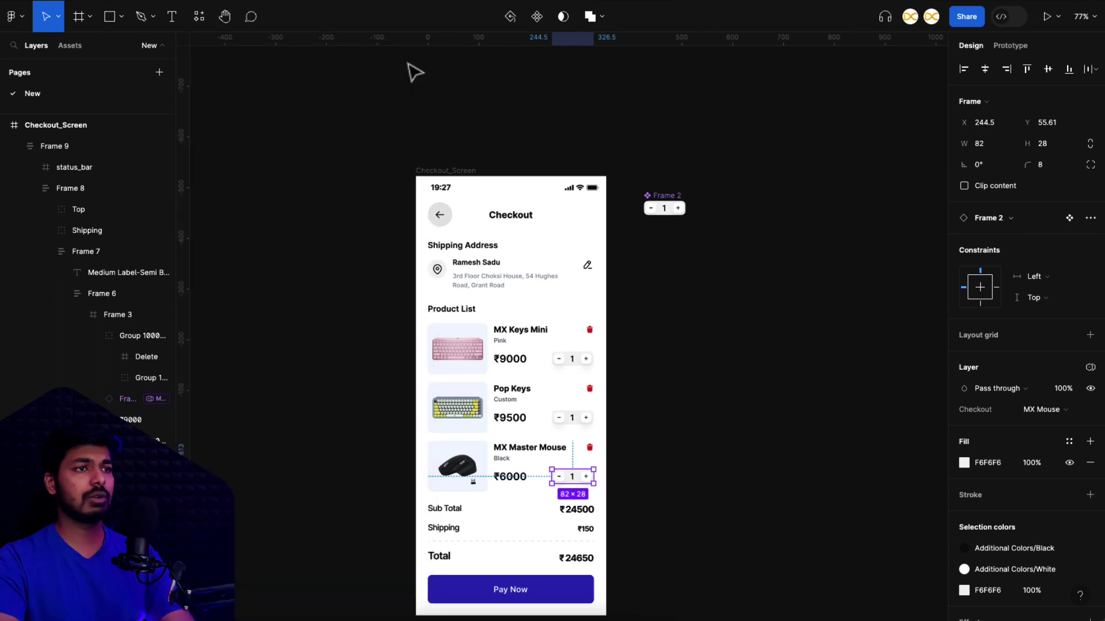
# Deselect the stepper and open the local variables table of the Checkout collection.
pyautogui.click(771, 330)
pyautogui.scroll(3, 771, 330)
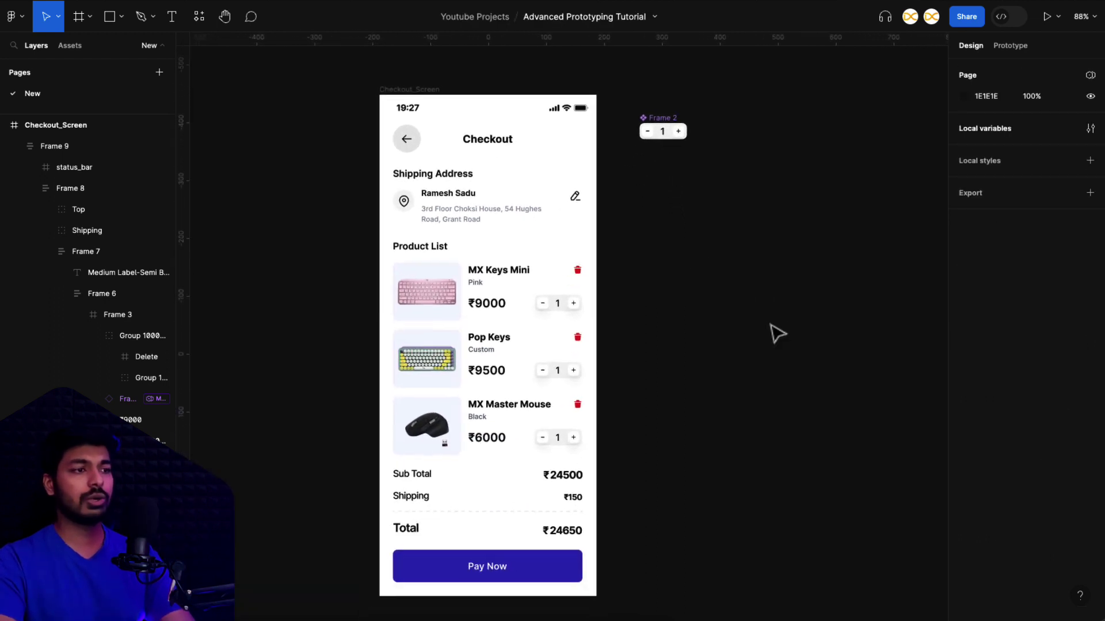
pyautogui.click(582, 476)
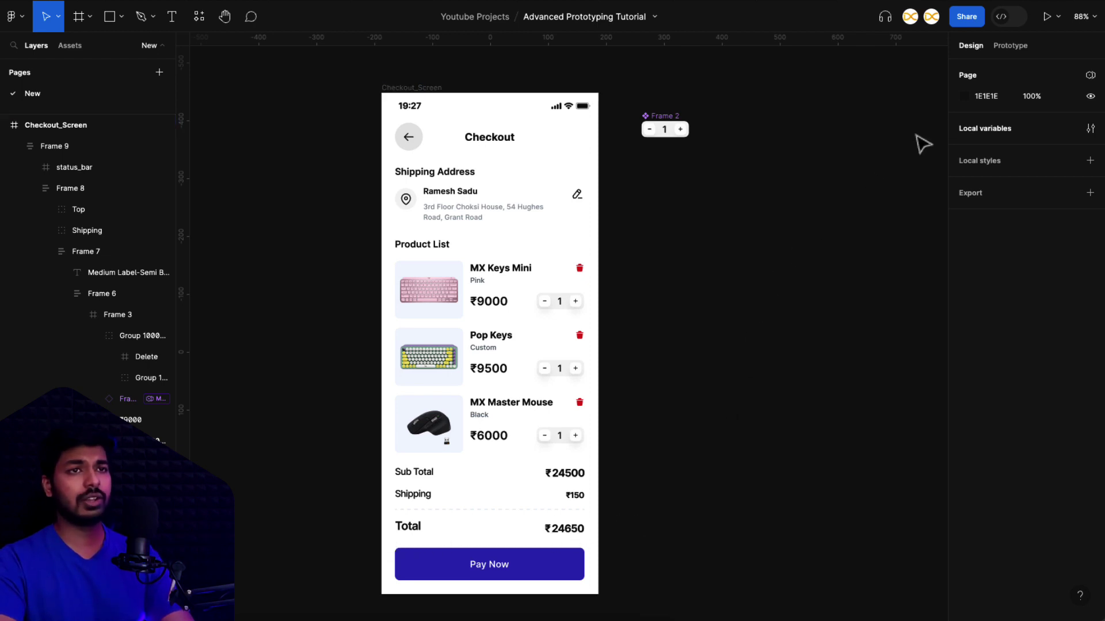
pyautogui.click(1090, 129)
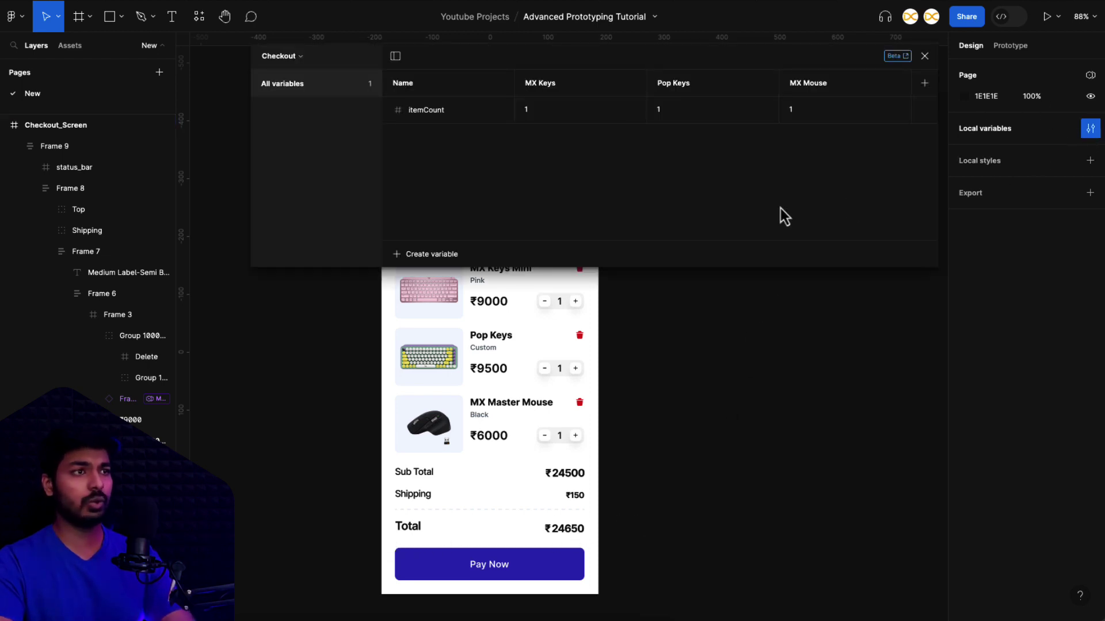
pyautogui.click(442, 255)
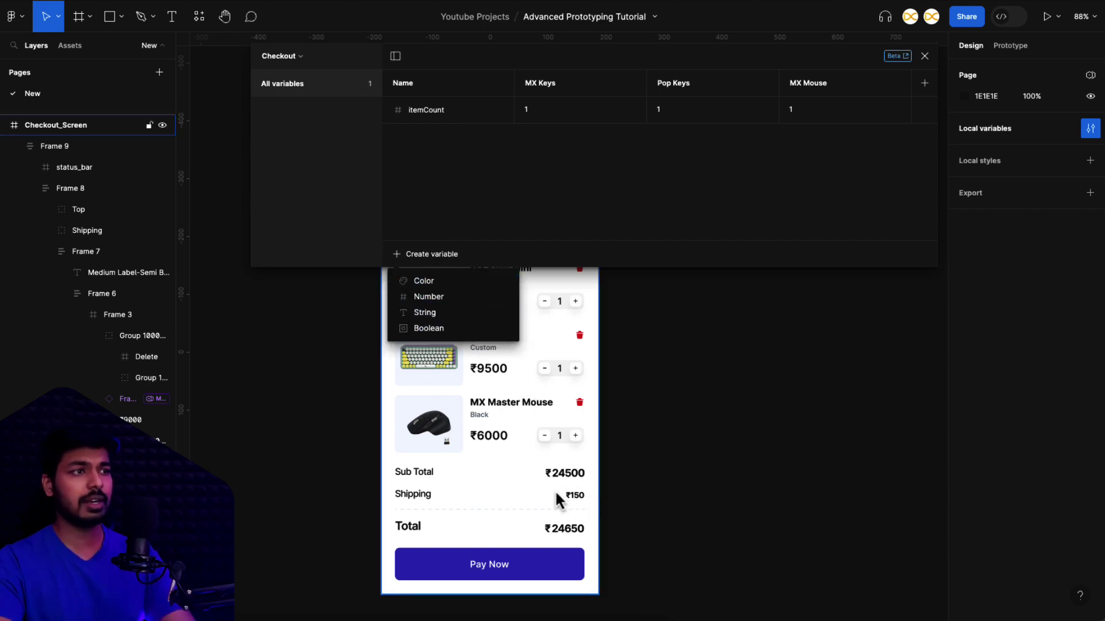
pyautogui.click(434, 300)
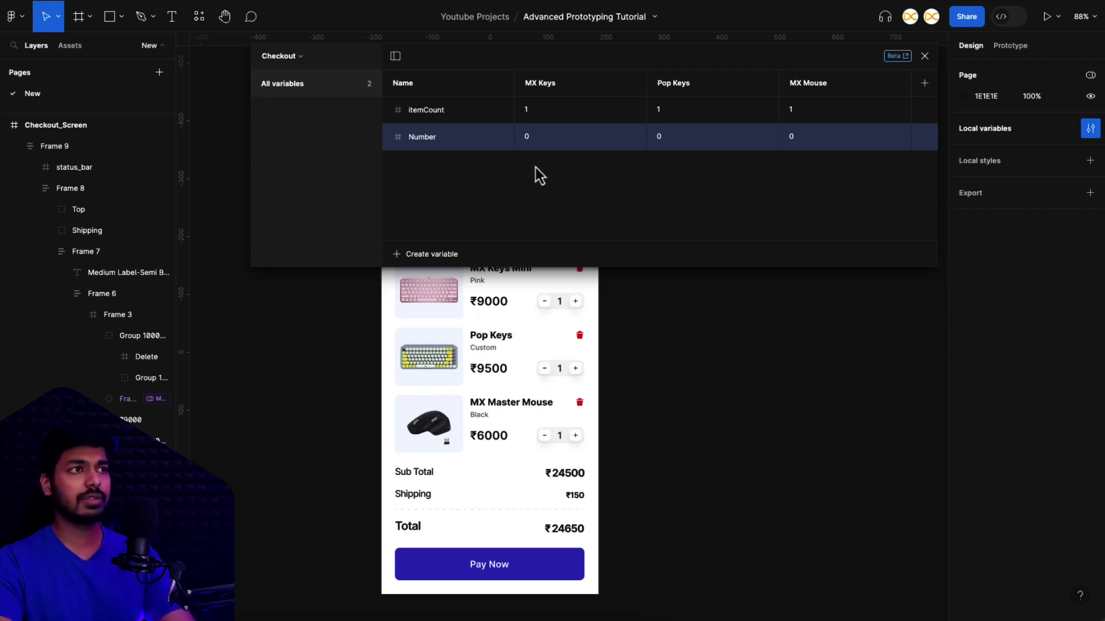
pyautogui.rightClick(401, 140)
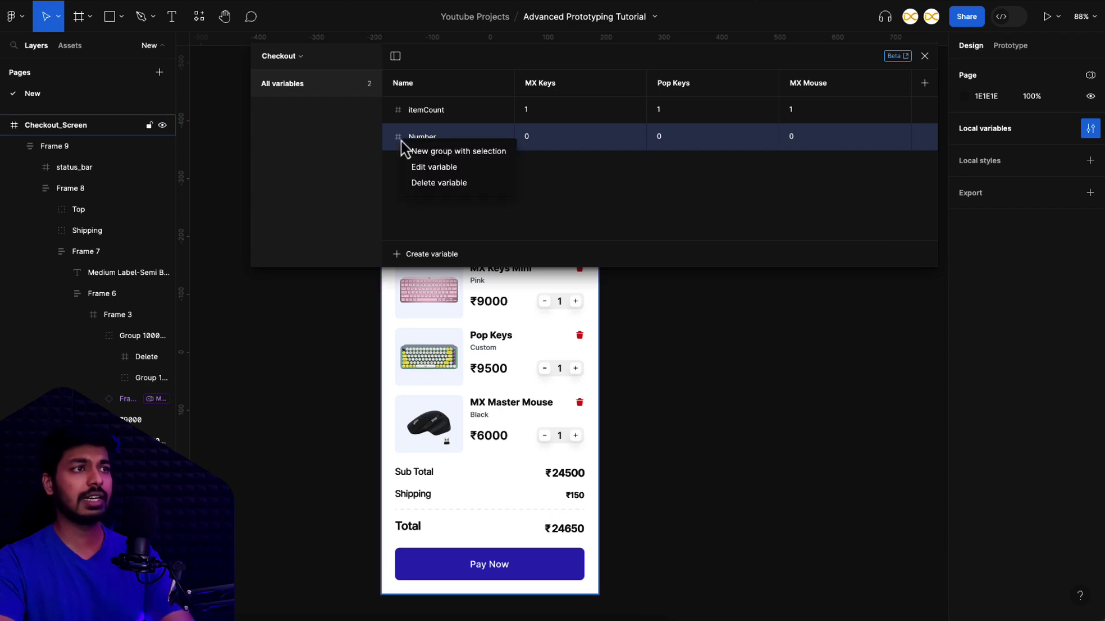
pyautogui.click(424, 181)
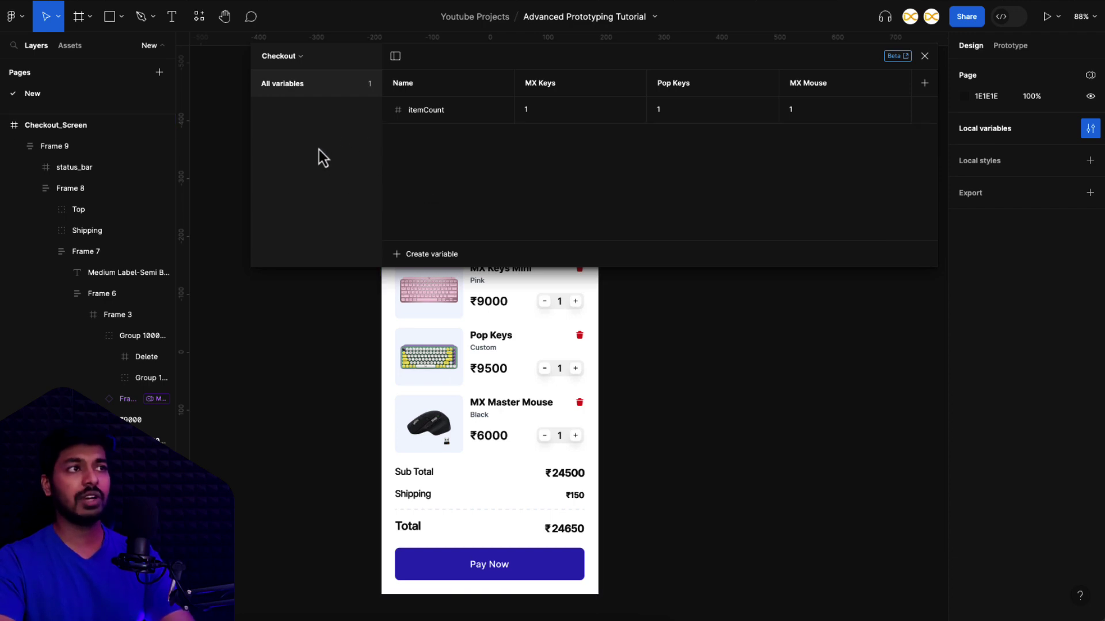
# Create a new variable collection named Totals.
pyautogui.click(292, 57)
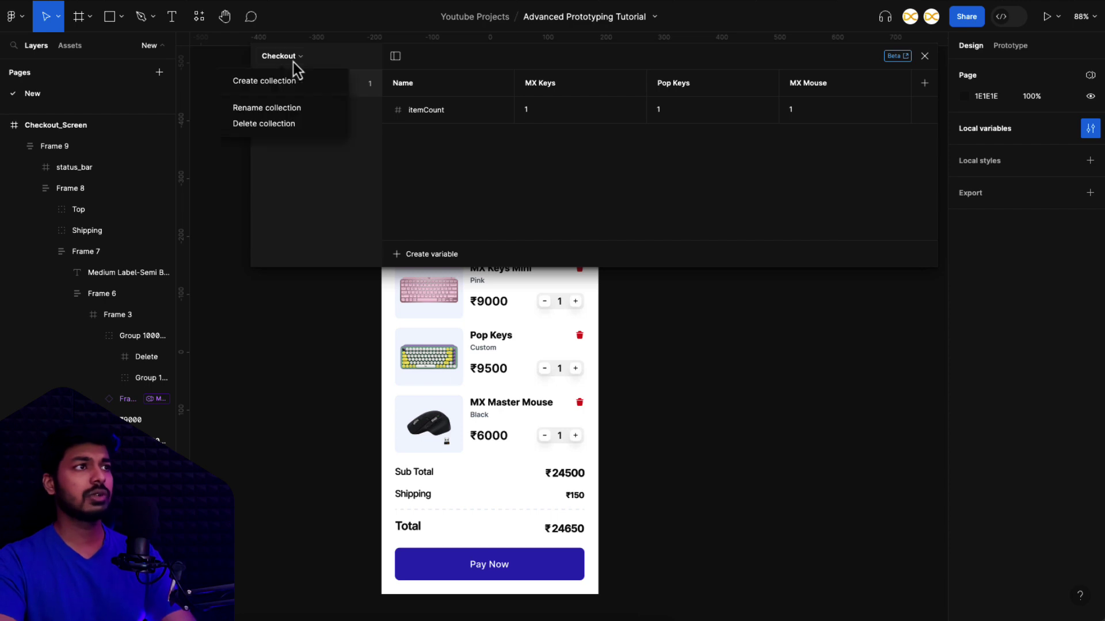
pyautogui.click(290, 81)
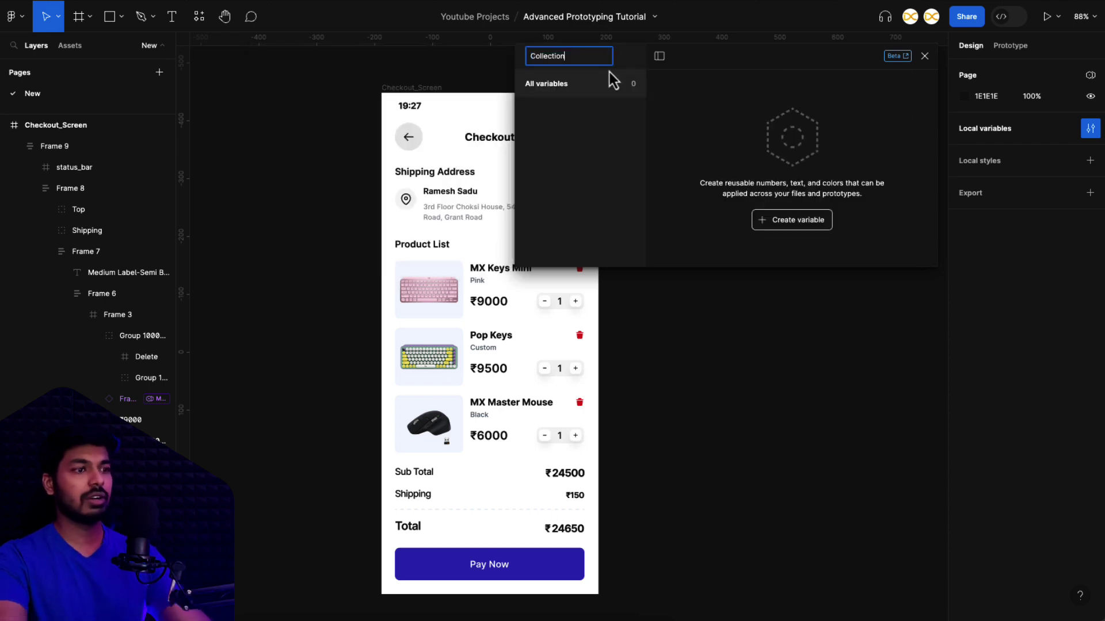
pyautogui.hotkey('ctrl', 'a')
pyautogui.write('Totals')
pyautogui.press('Return')
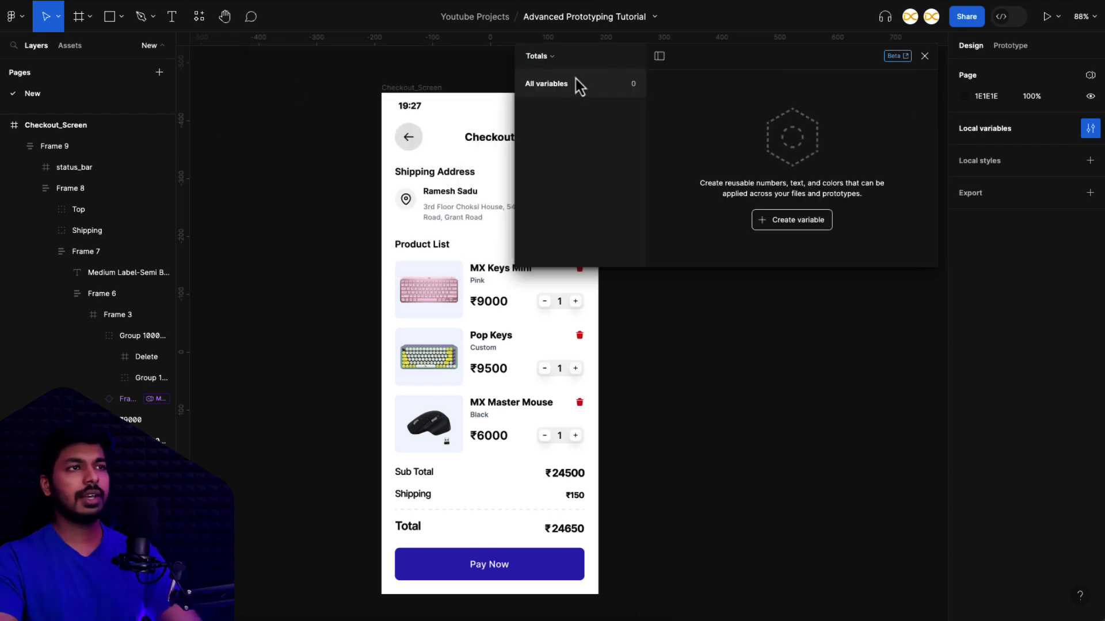
# Create two number variables named subTotal and total in the Totals collection.
pyautogui.click(789, 220)
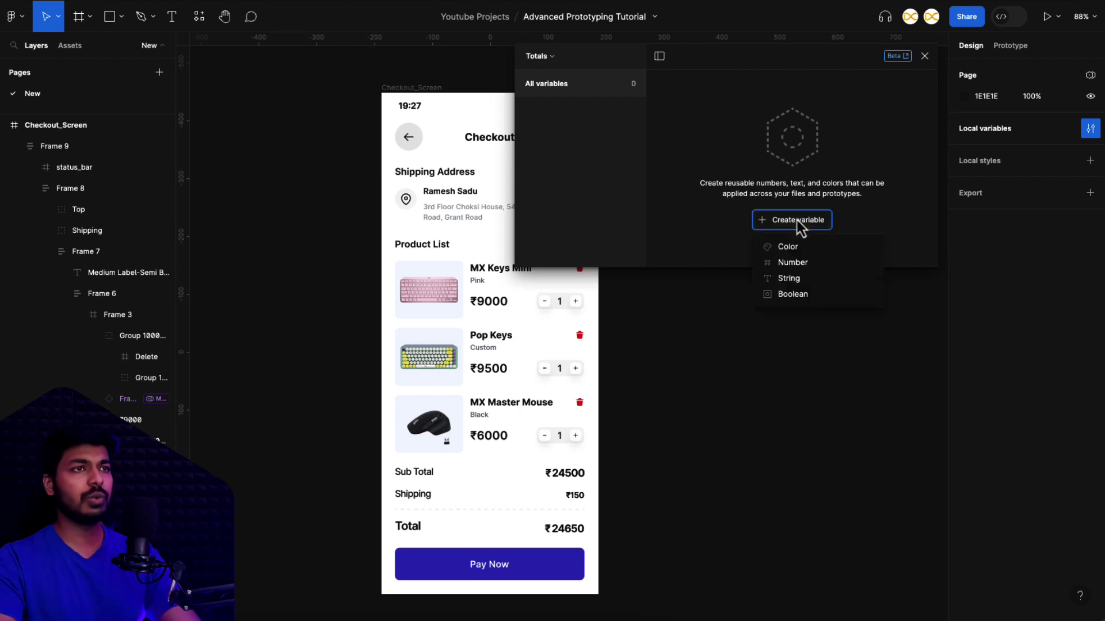
pyautogui.click(796, 264)
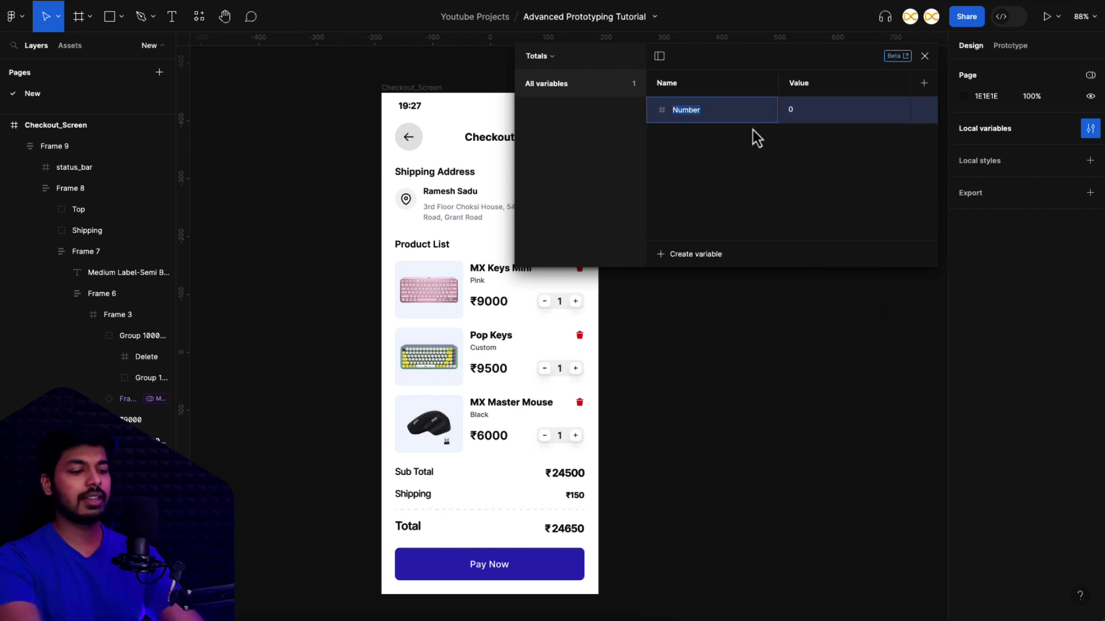
pyautogui.write('subTotal')
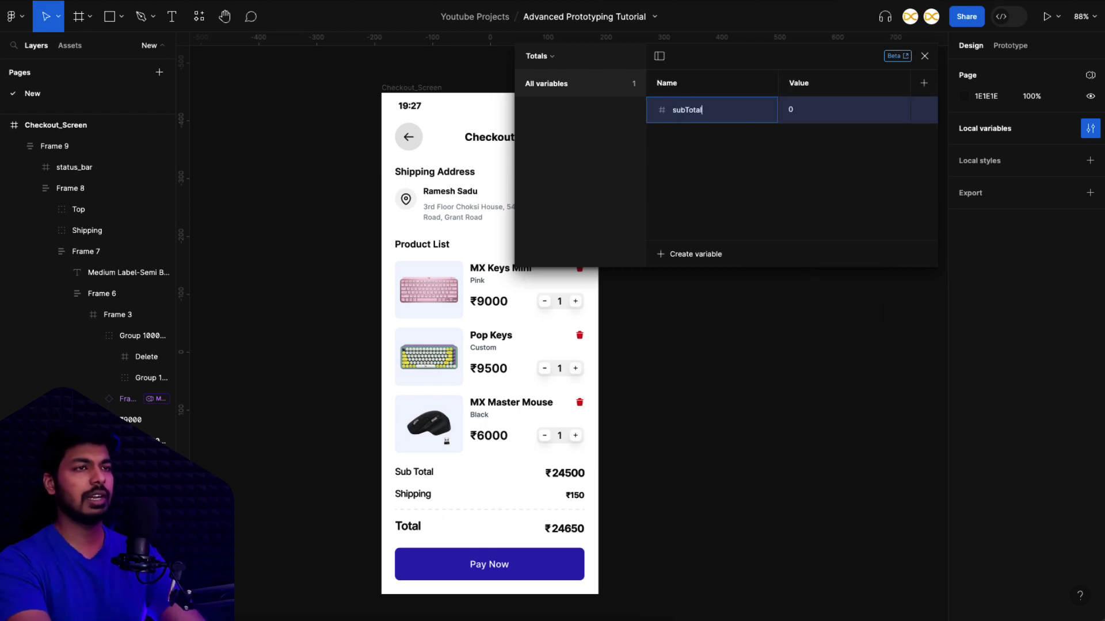
pyautogui.press('Return')
pyautogui.click(681, 254)
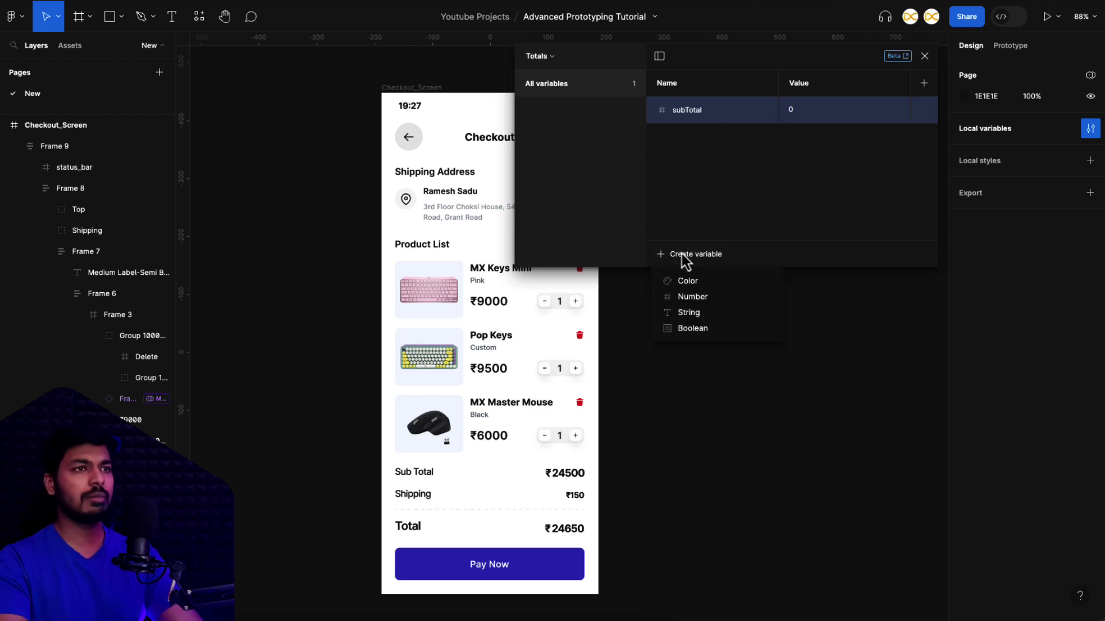
pyautogui.click(688, 297)
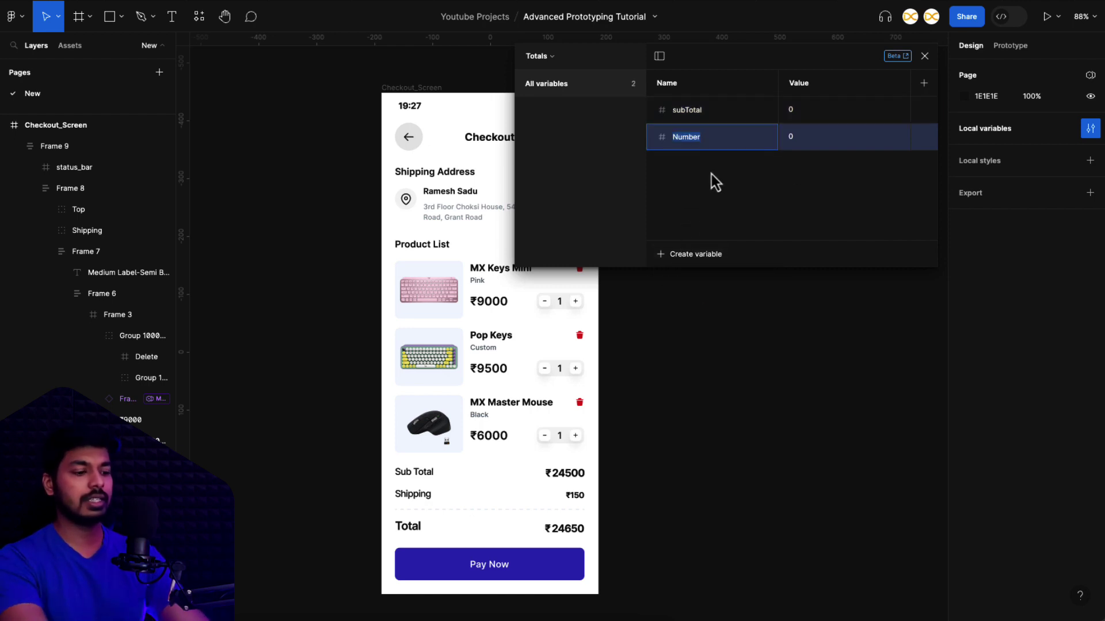
pyautogui.write('total')
pyautogui.press('Return')
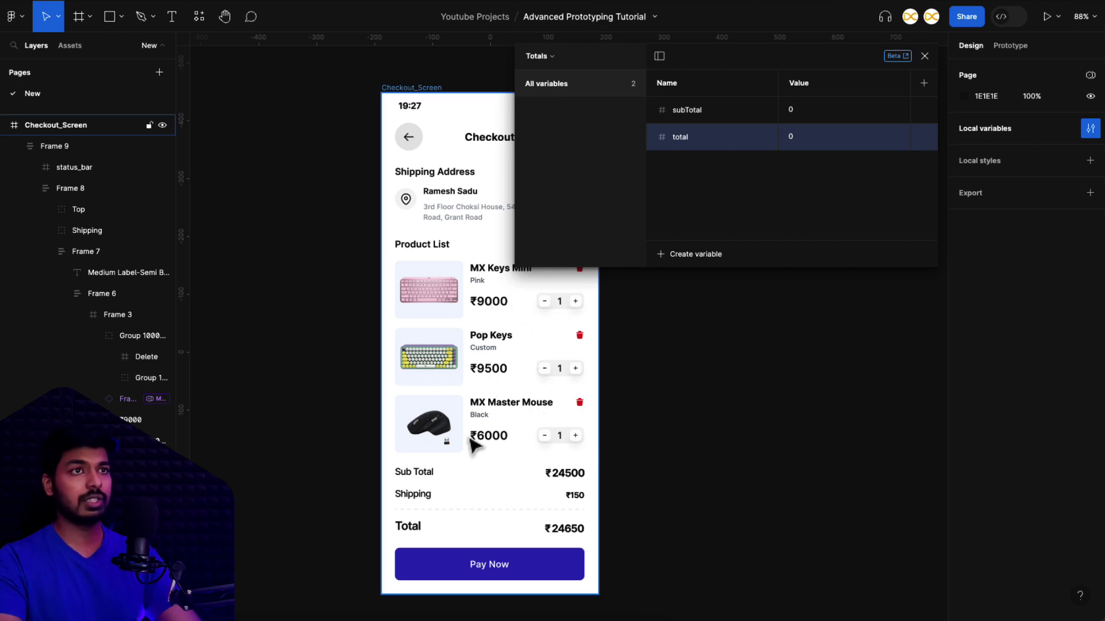
# Set subTotal to 24500 and total to 24650, and close the variables table.
pyautogui.click(810, 112)
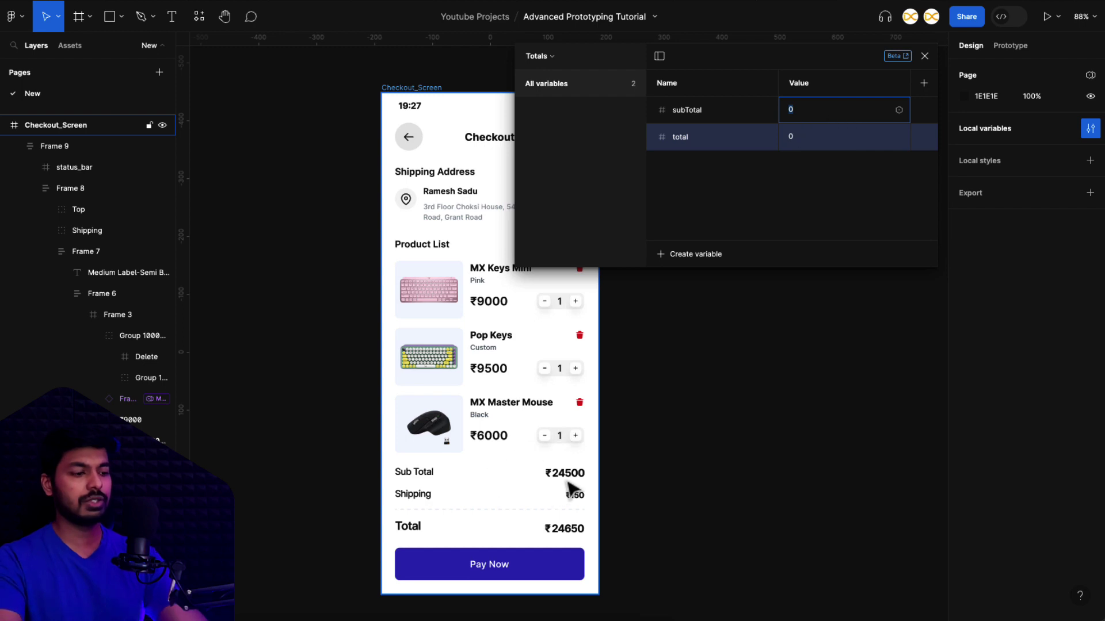
pyautogui.write('24500')
pyautogui.click(803, 143)
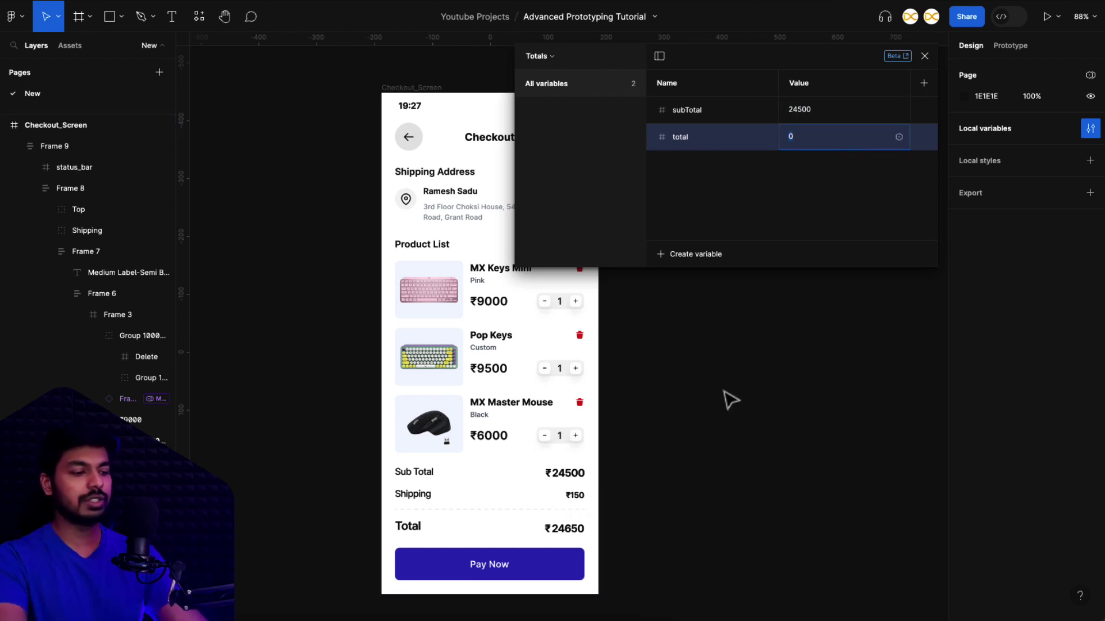
pyautogui.write('24650')
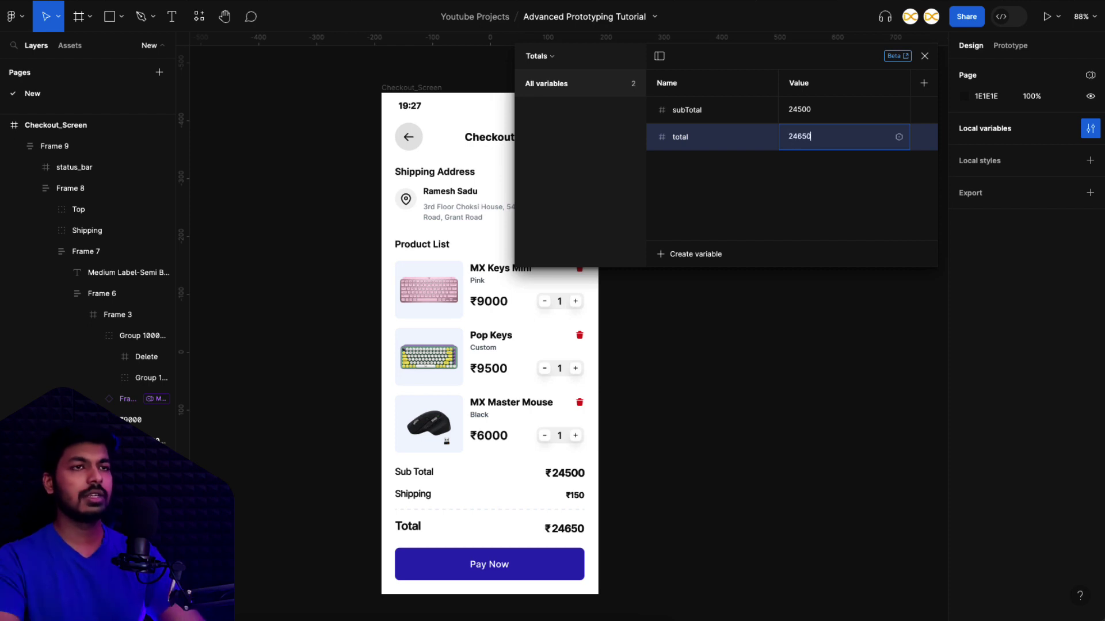
pyautogui.press('Return')
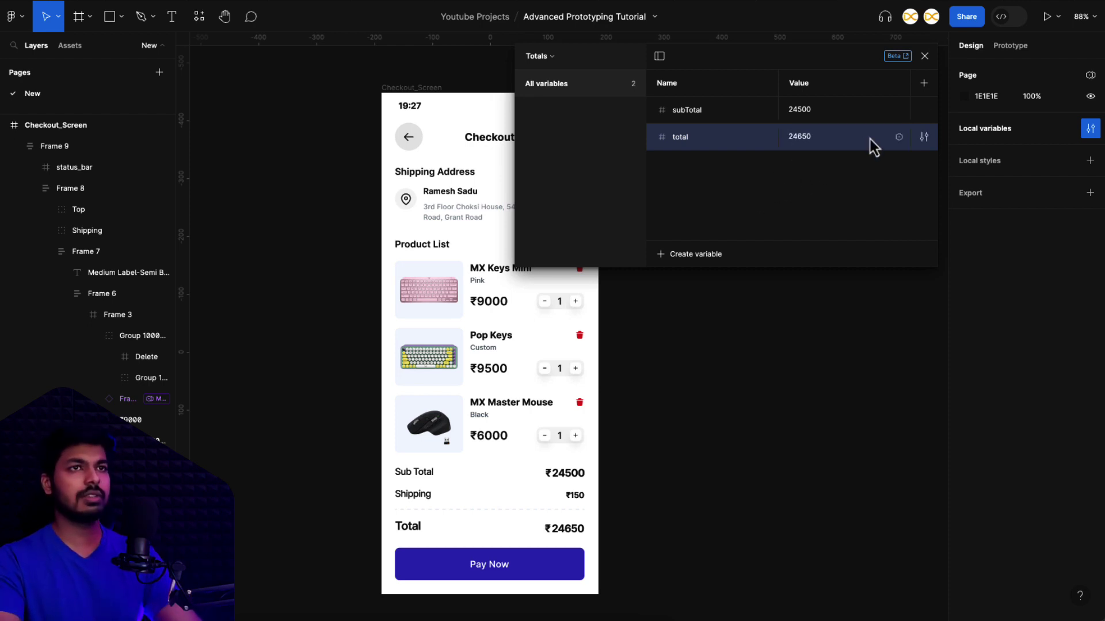
pyautogui.click(924, 57)
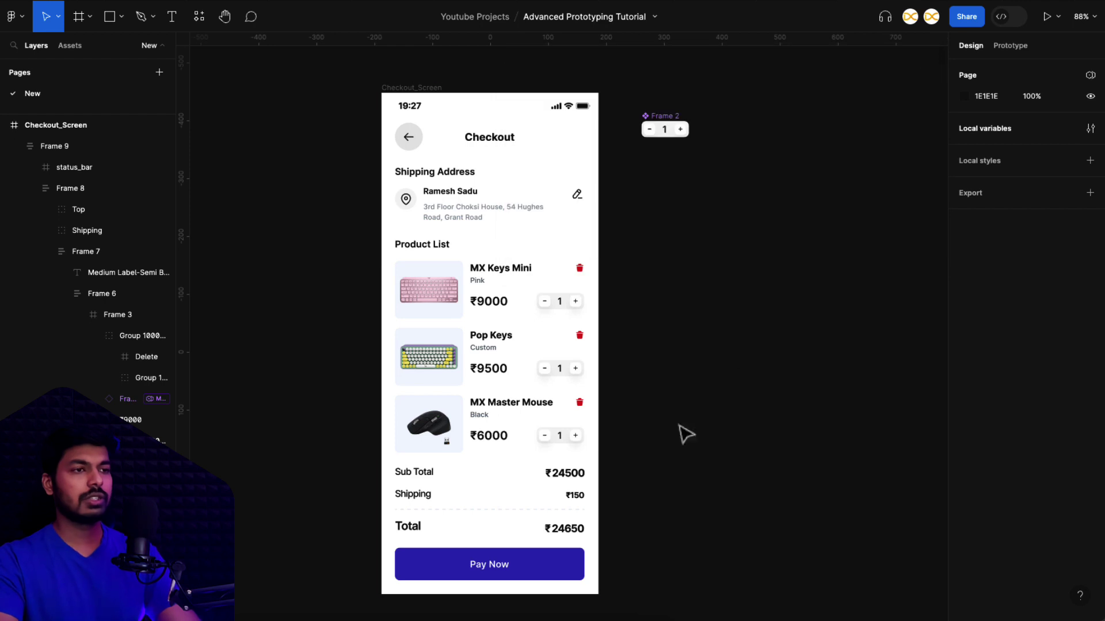
# Bind the Sub Total amount text on the checkout screen to the subTotal variable and deselect it.
pyautogui.scroll(-1, 662, 449)
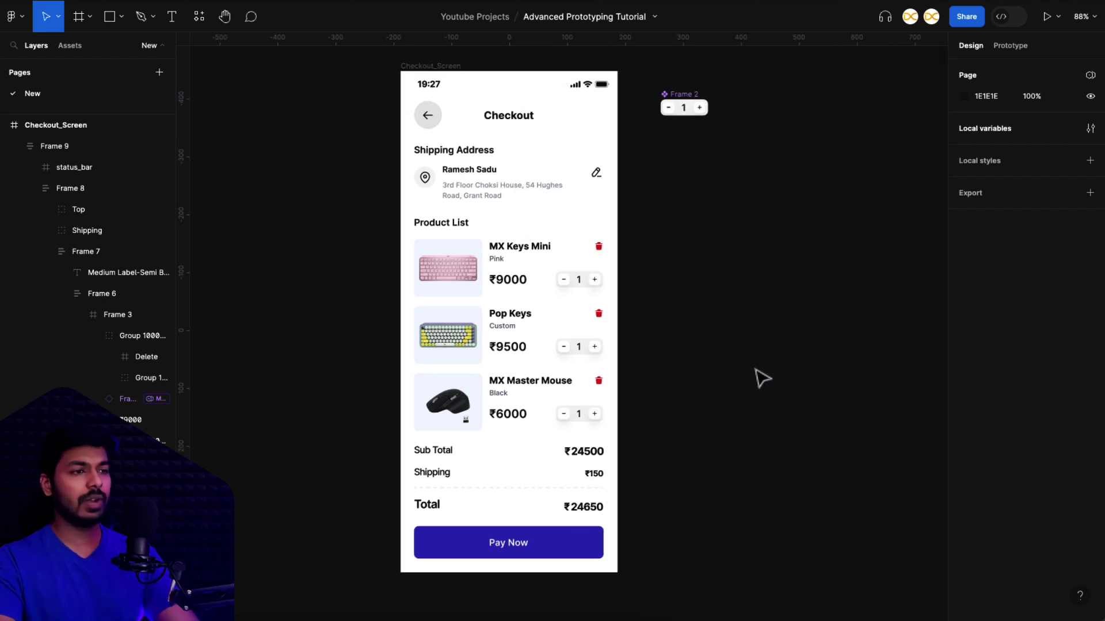
pyautogui.scroll(3, 581, 462)
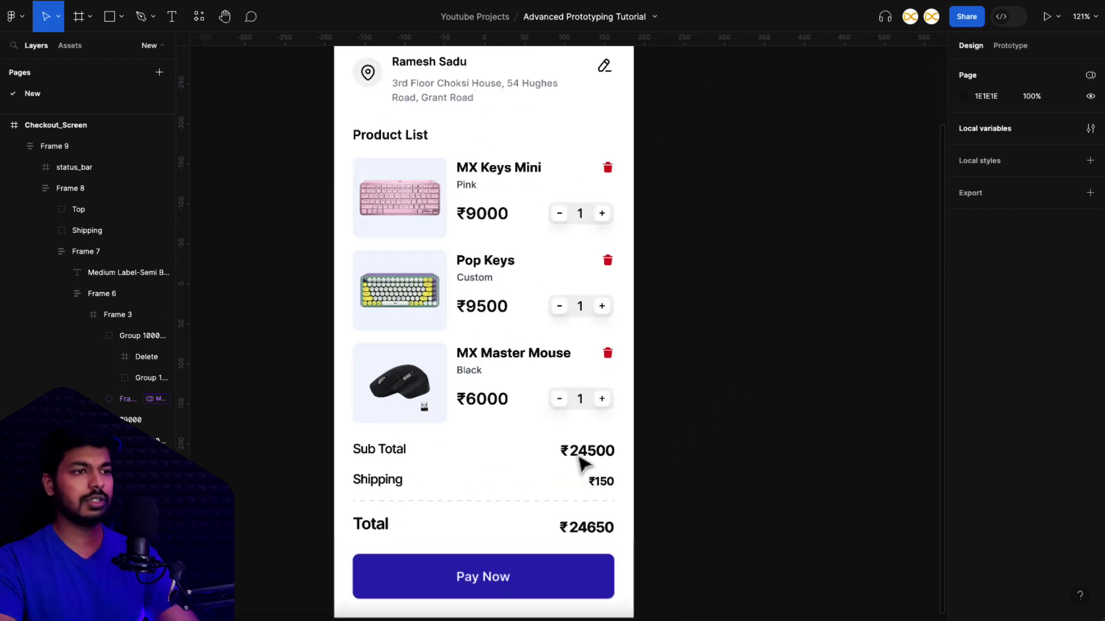
pyautogui.scroll(-2, 579, 461)
pyautogui.scroll(1, 580, 461)
pyautogui.click(627, 403)
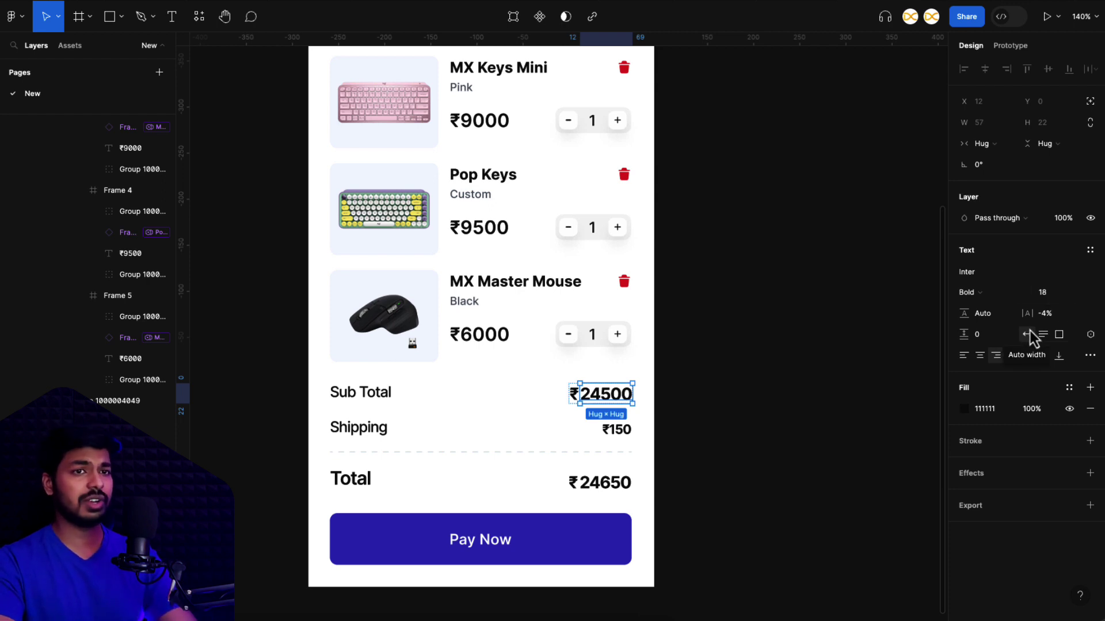
pyautogui.click(1090, 334)
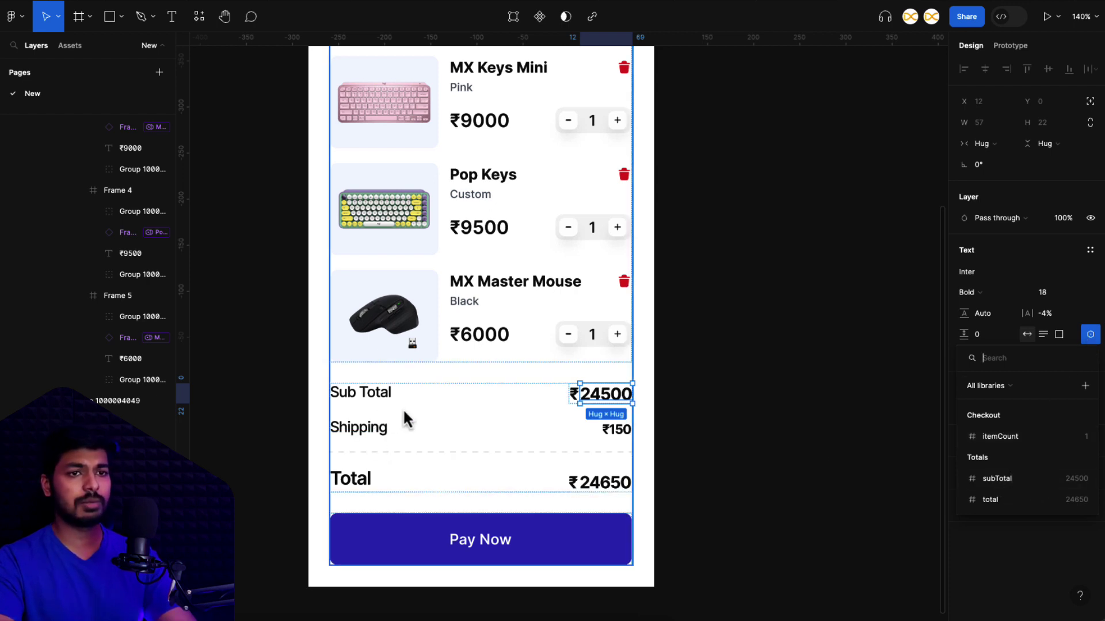
pyautogui.click(998, 482)
pyautogui.click(702, 467)
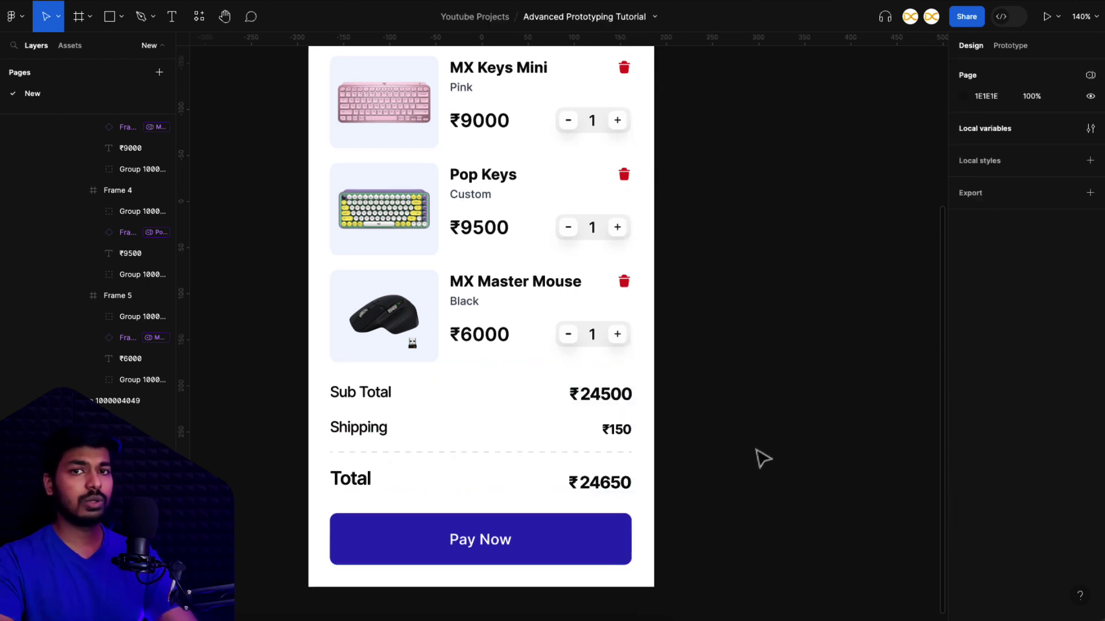
# Bind the Total amount text above the Pay Now button to the total variable and deselect it.
pyautogui.click(632, 489)
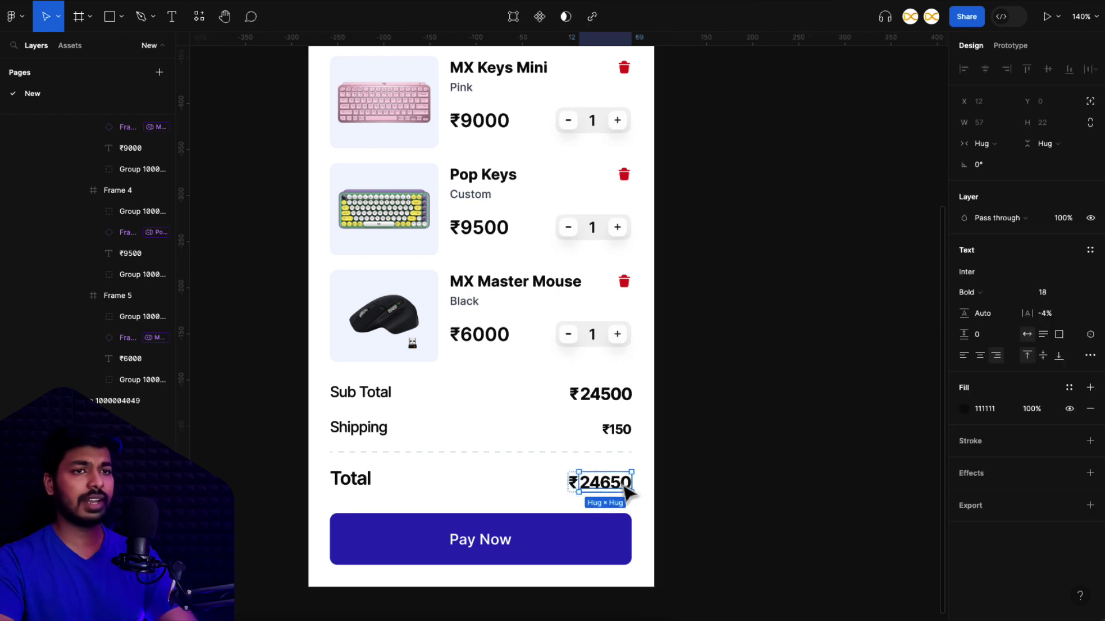
pyautogui.click(1089, 335)
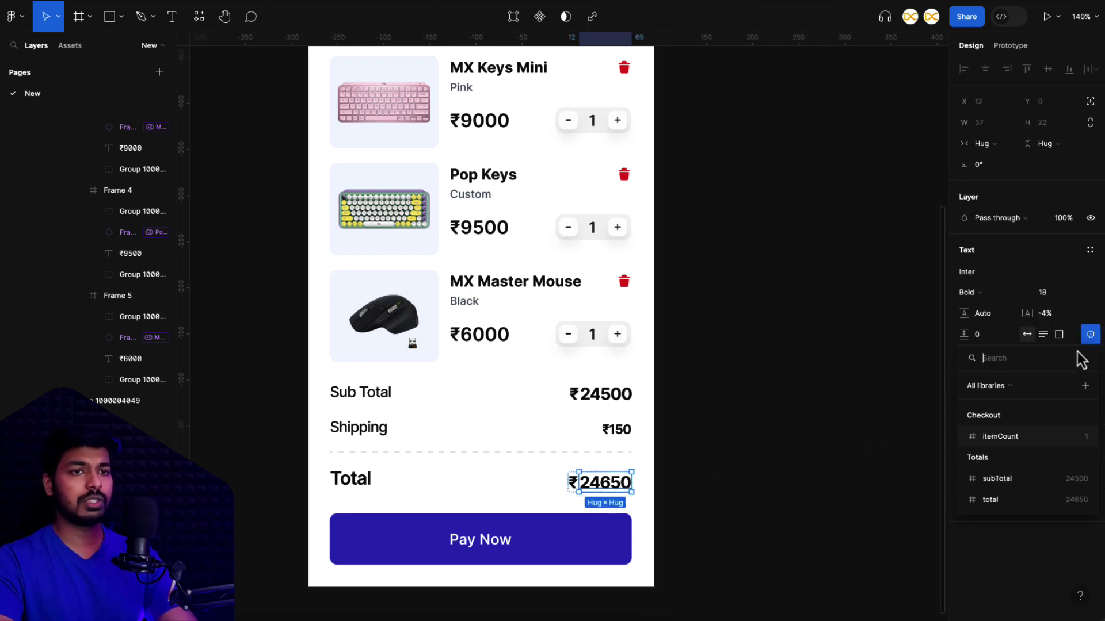
pyautogui.click(1001, 500)
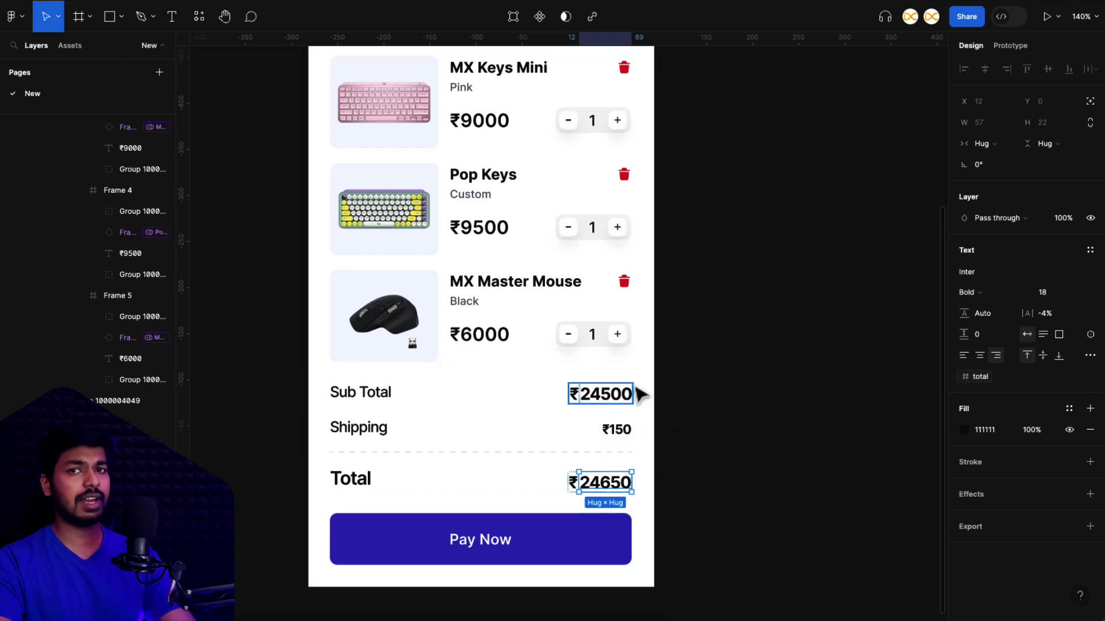
pyautogui.click(673, 197)
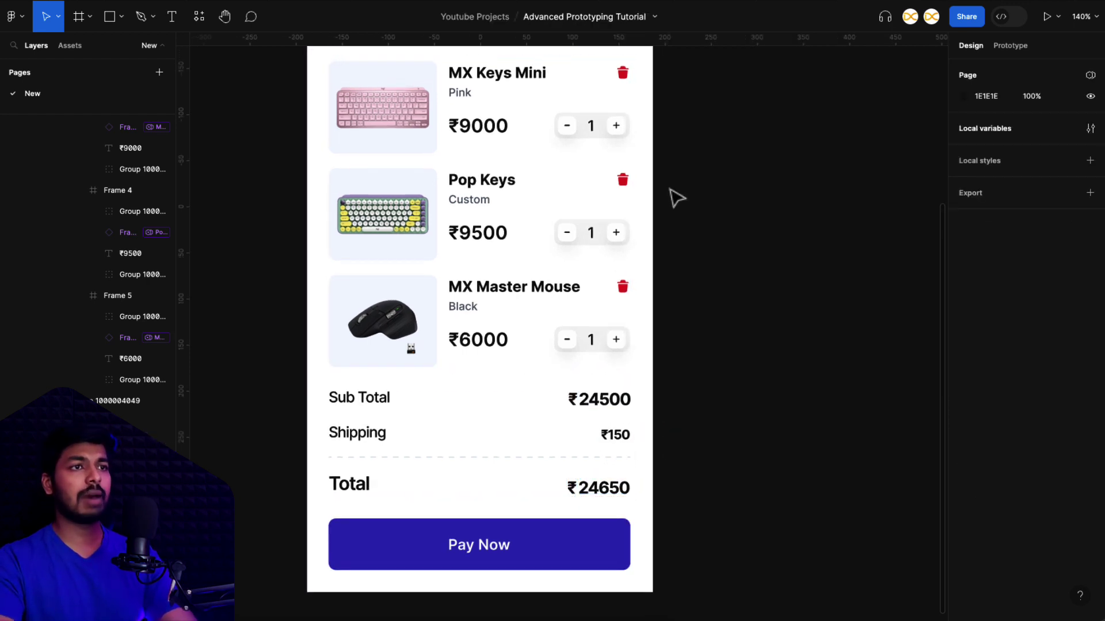
# Add a second Set variable action targeting subTotal to the click interaction of the stepper component's plus button.
pyautogui.scroll(3, 676, 197)
pyautogui.scroll(6, 674, 198)
pyautogui.scroll(5, 673, 197)
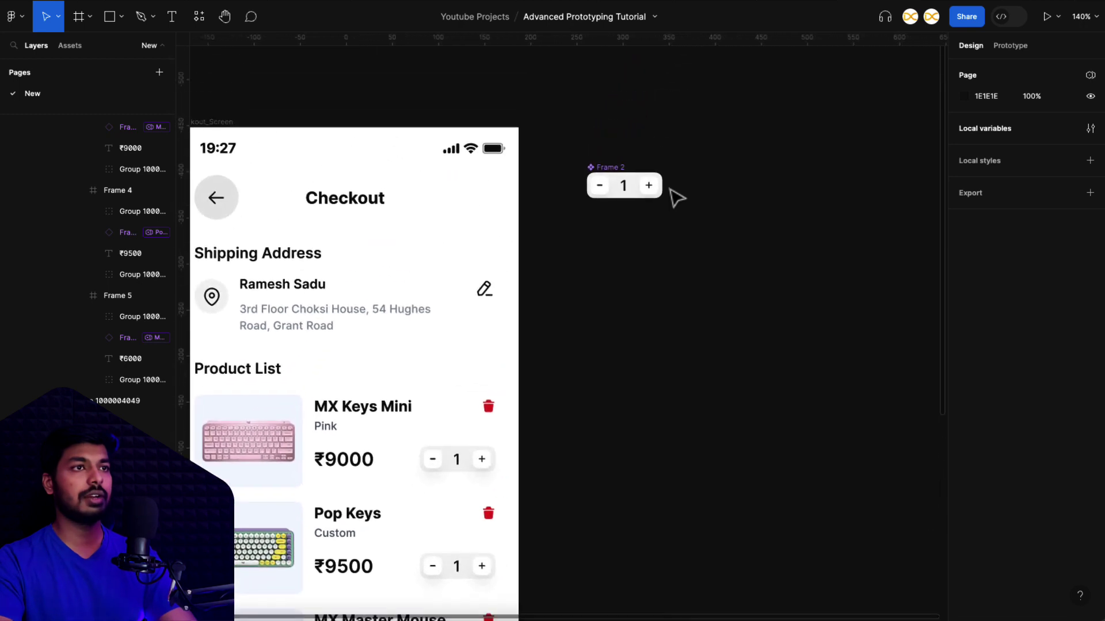
pyautogui.click(661, 218)
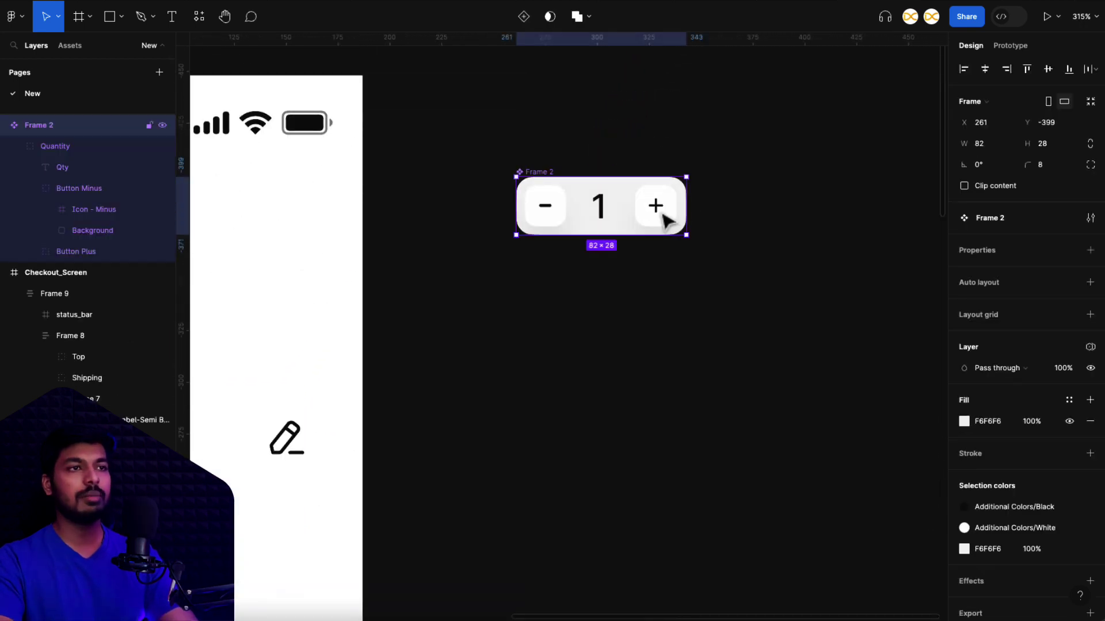
pyautogui.doubleClick(661, 217)
pyautogui.click(1011, 46)
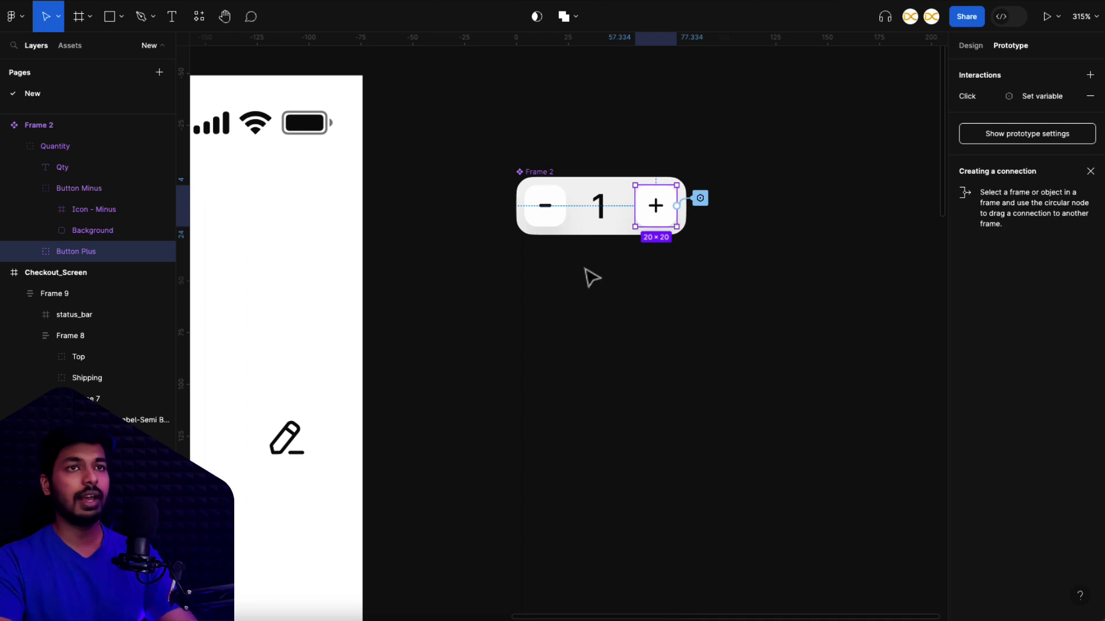
pyautogui.click(1020, 100)
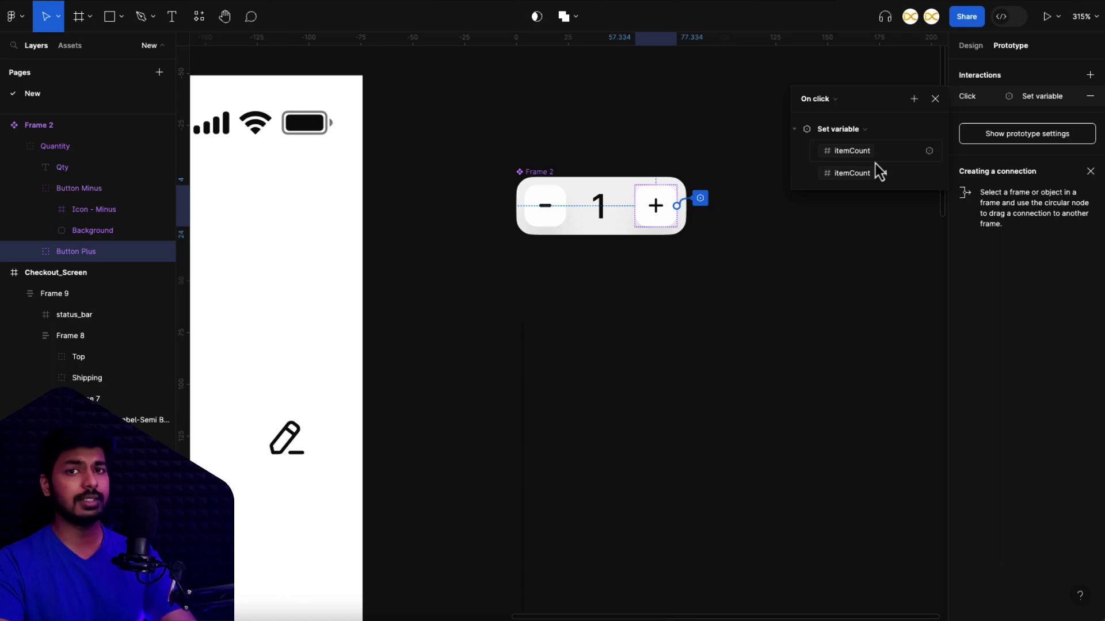
pyautogui.click(913, 107)
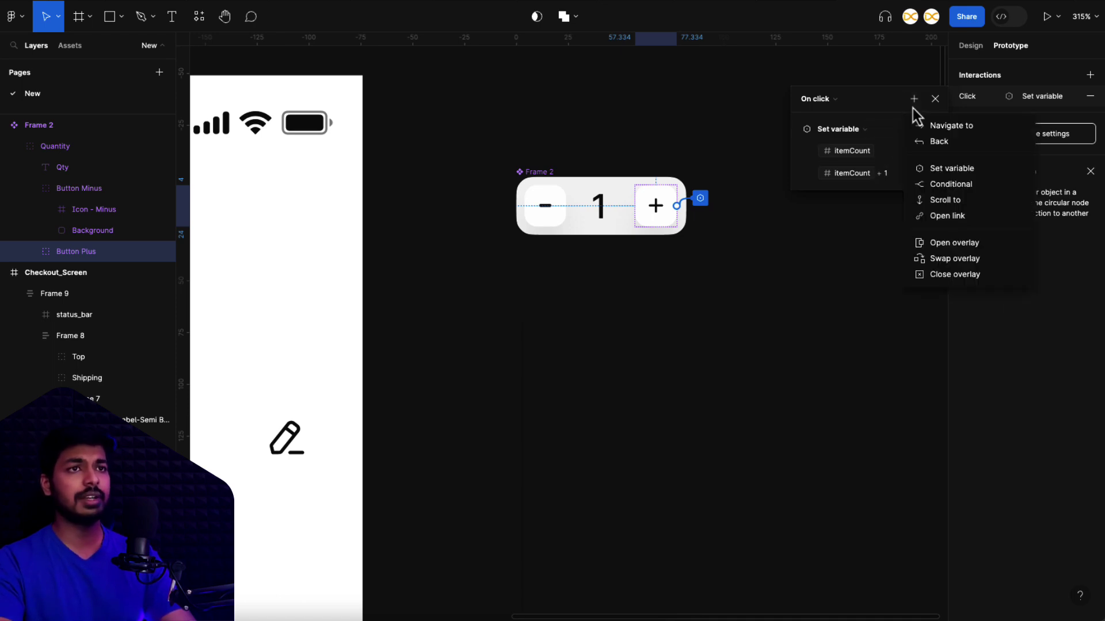
pyautogui.click(949, 172)
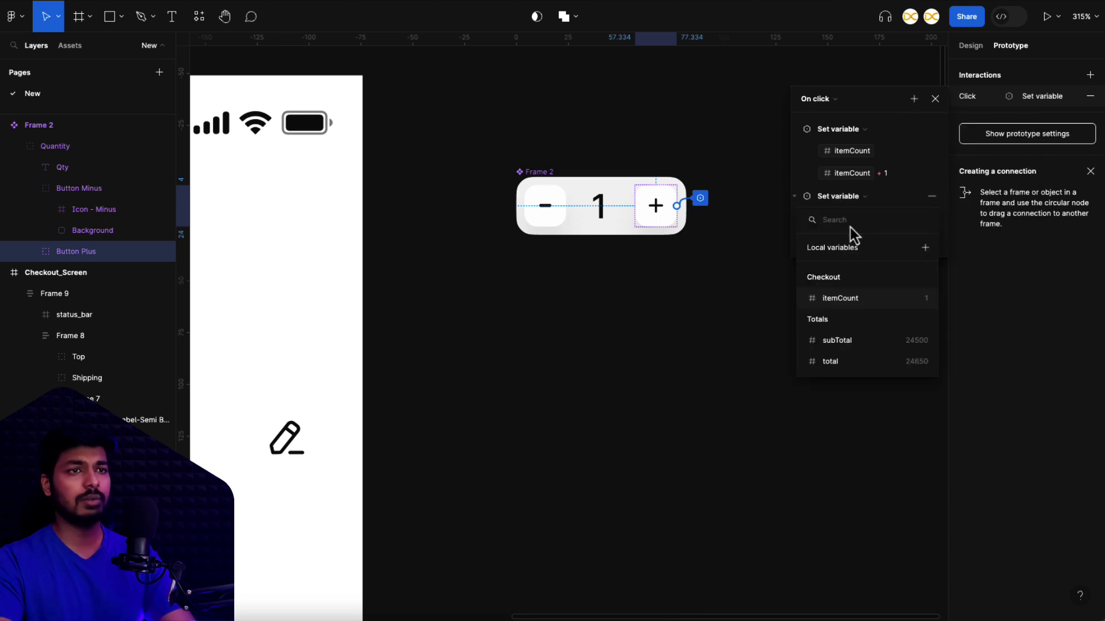
pyautogui.click(834, 342)
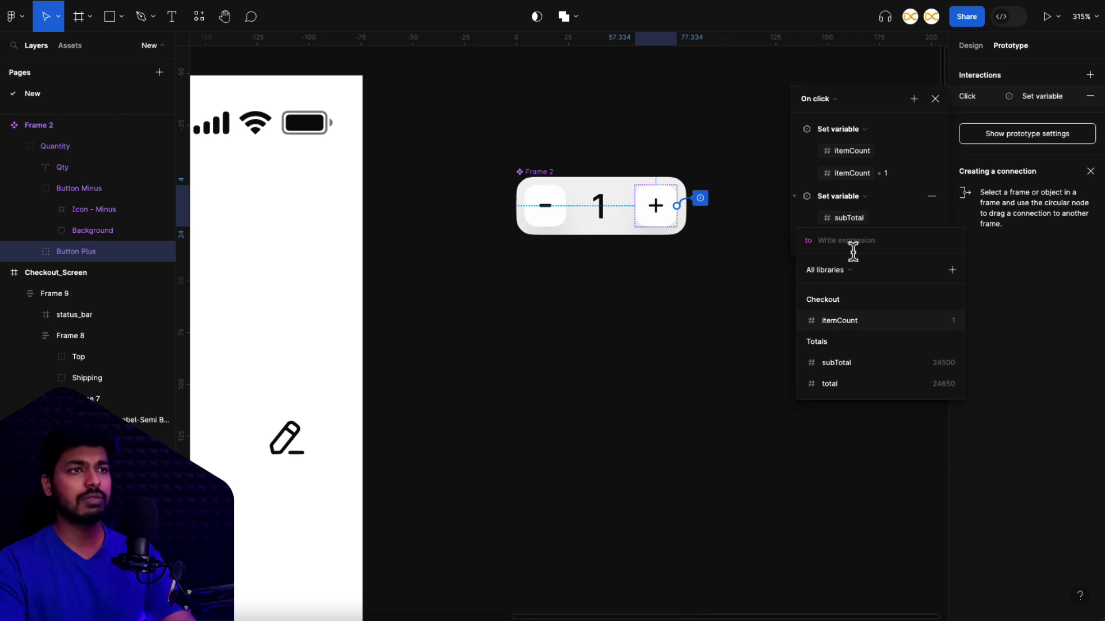
# Start the plus button's subTotal expression with itemCount in MX Keys mode multiplied by 9000.
pyautogui.scroll(-5, 592, 364)
pyautogui.scroll(-5, 593, 364)
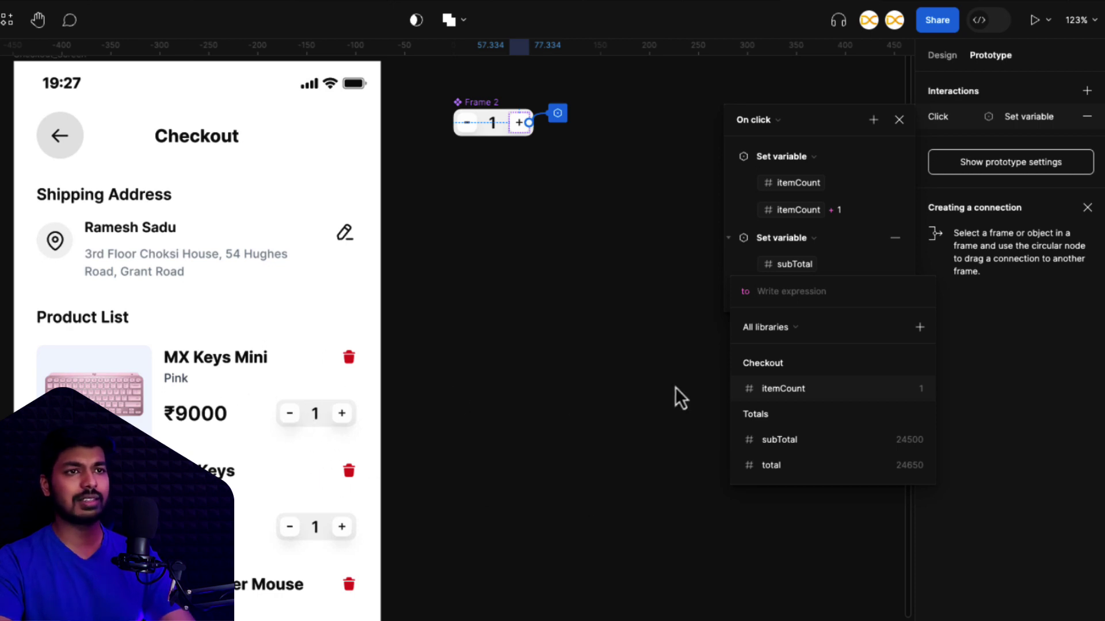
pyautogui.click(782, 389)
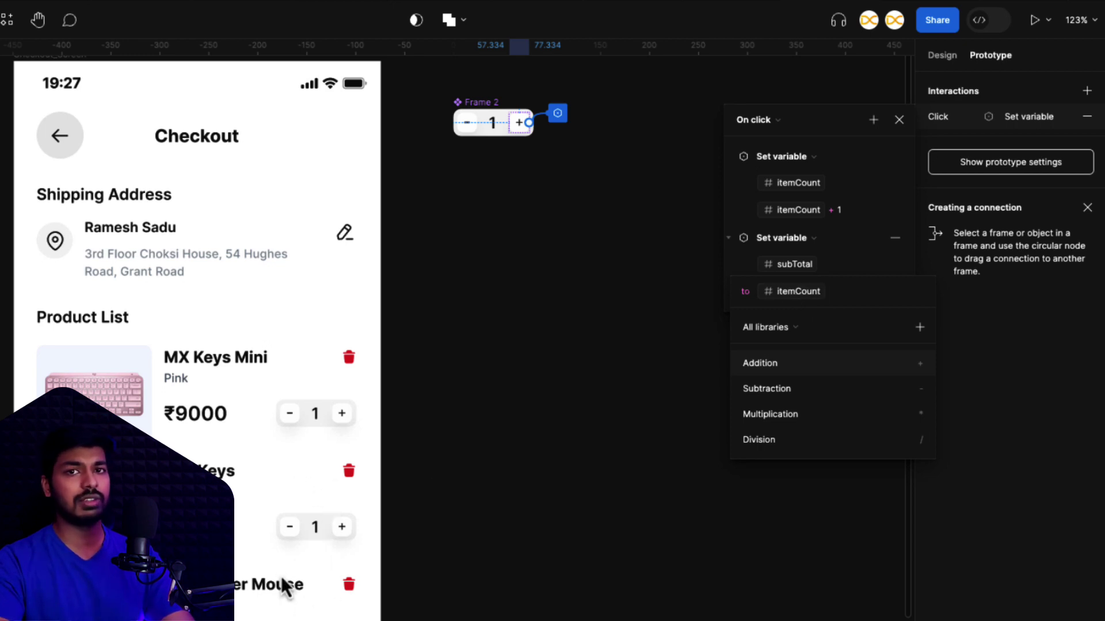
pyautogui.click(800, 294)
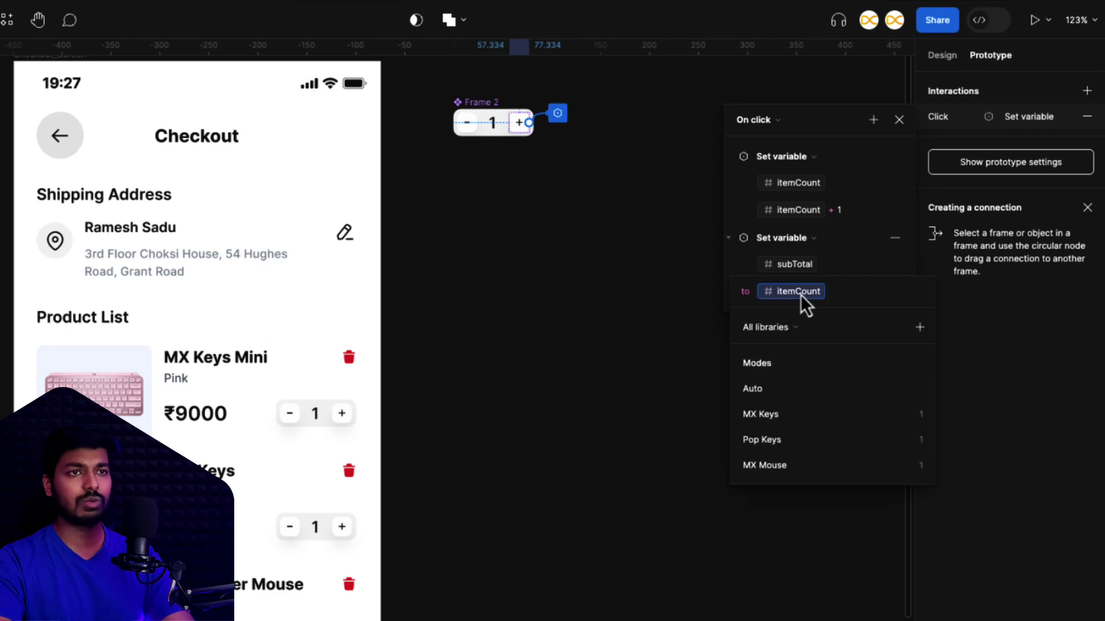
pyautogui.click(788, 415)
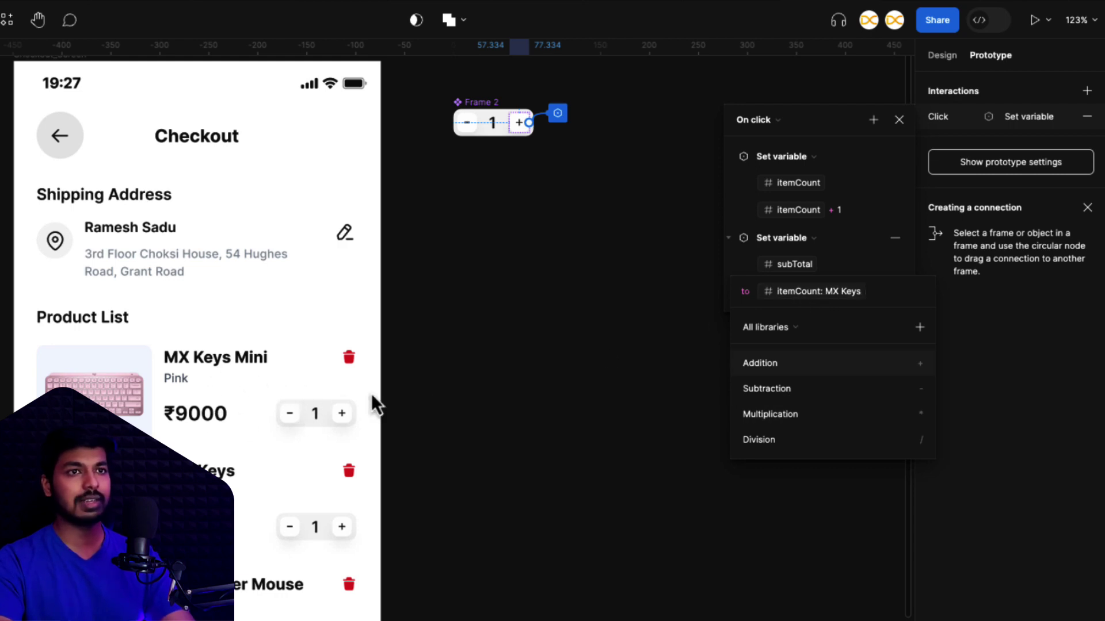
pyautogui.click(792, 416)
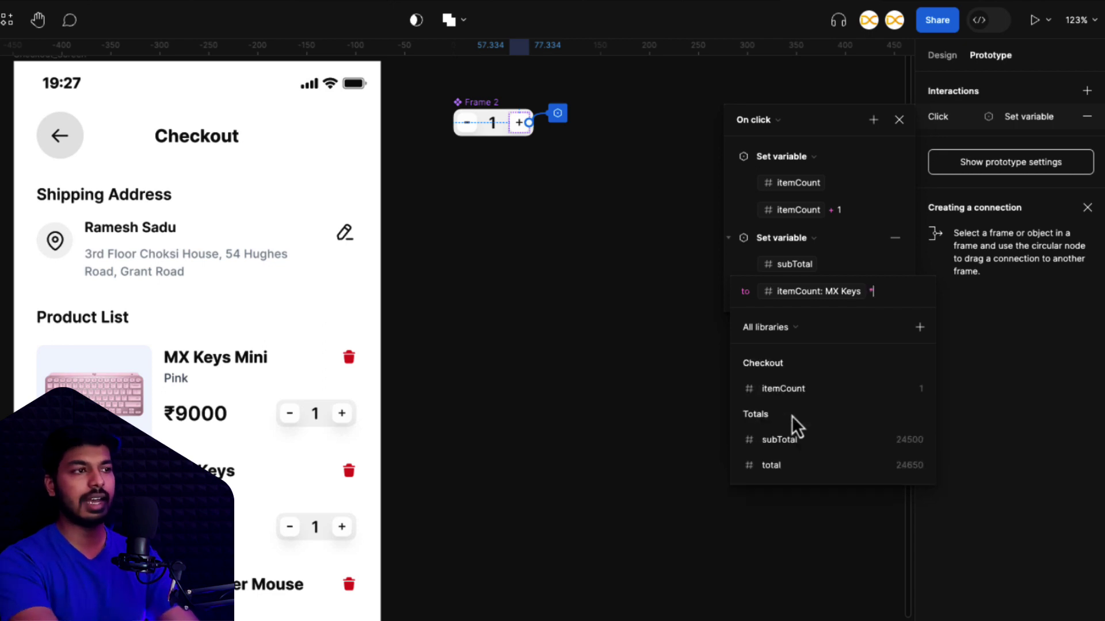
pyautogui.write('9000')
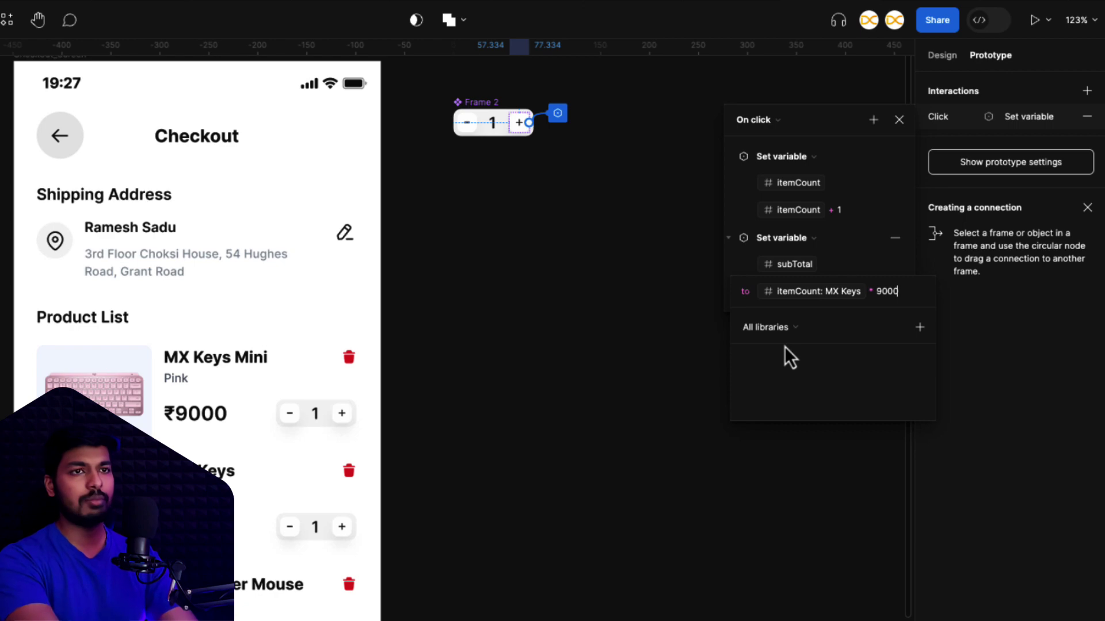
# Add itemCount in Pop Keys mode multiplied by 9500 to the plus button's subTotal expression.
pyautogui.write('+')
pyautogui.click(791, 389)
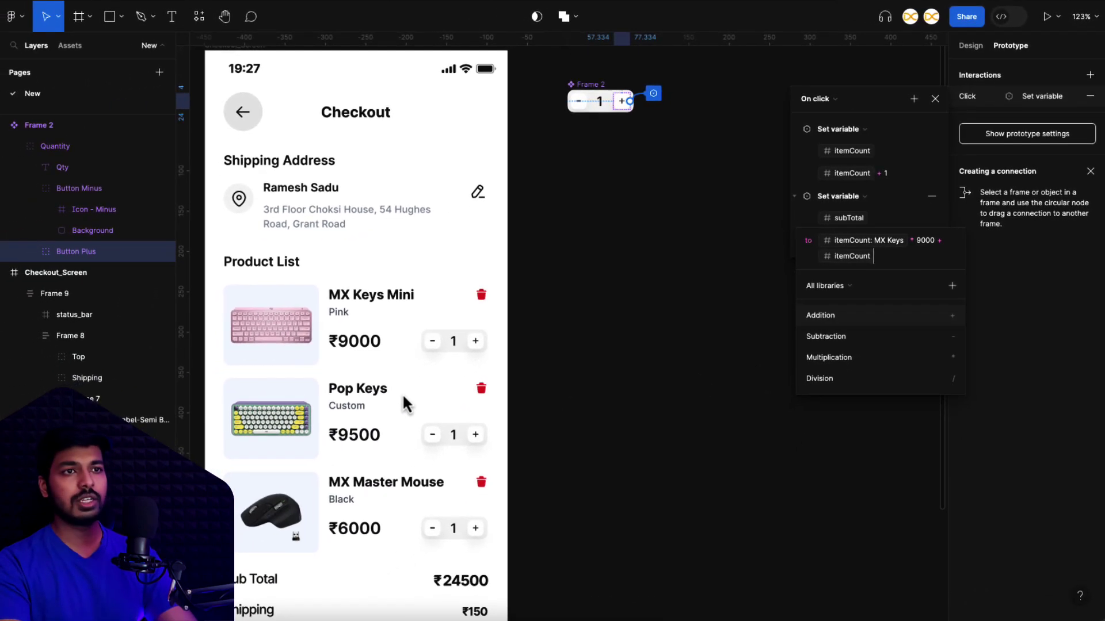
pyautogui.click(859, 258)
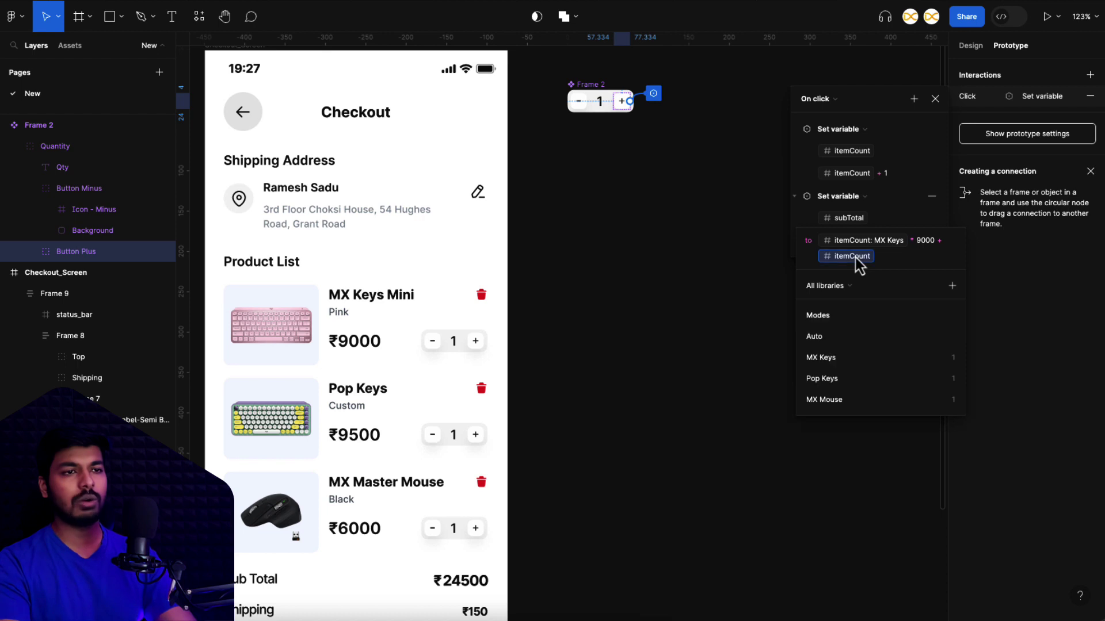
pyautogui.click(834, 382)
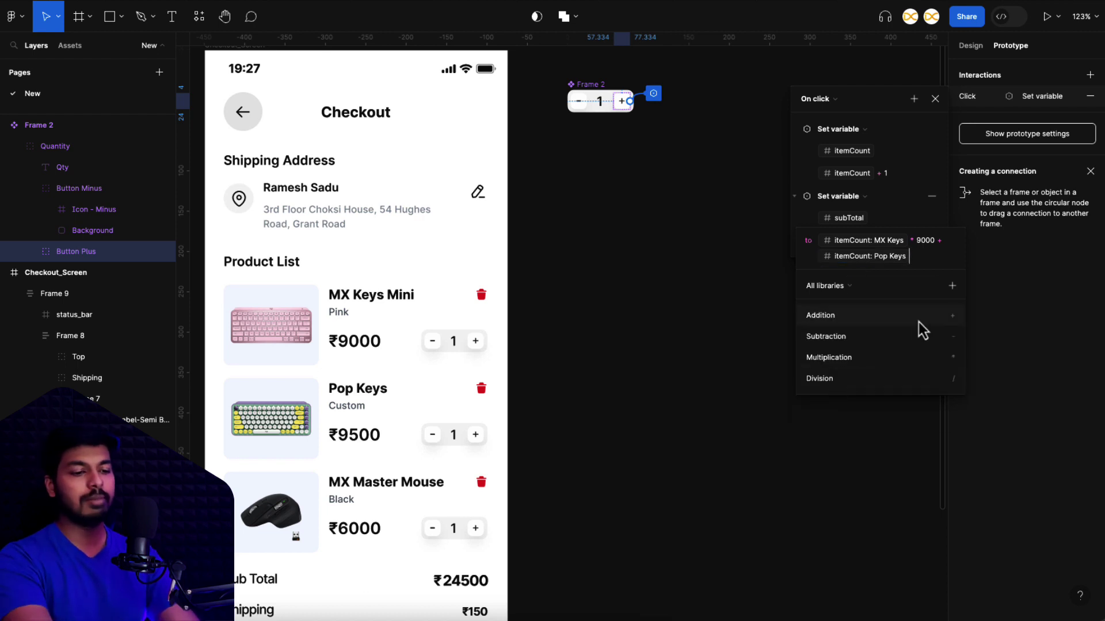
pyautogui.write('* ')
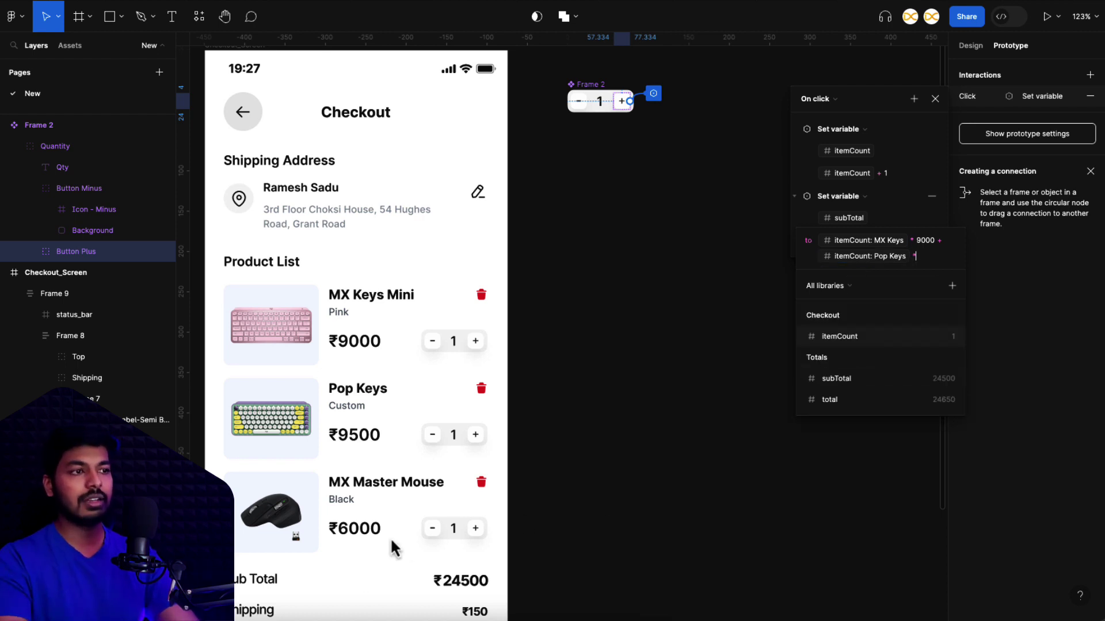
pyautogui.write('950')
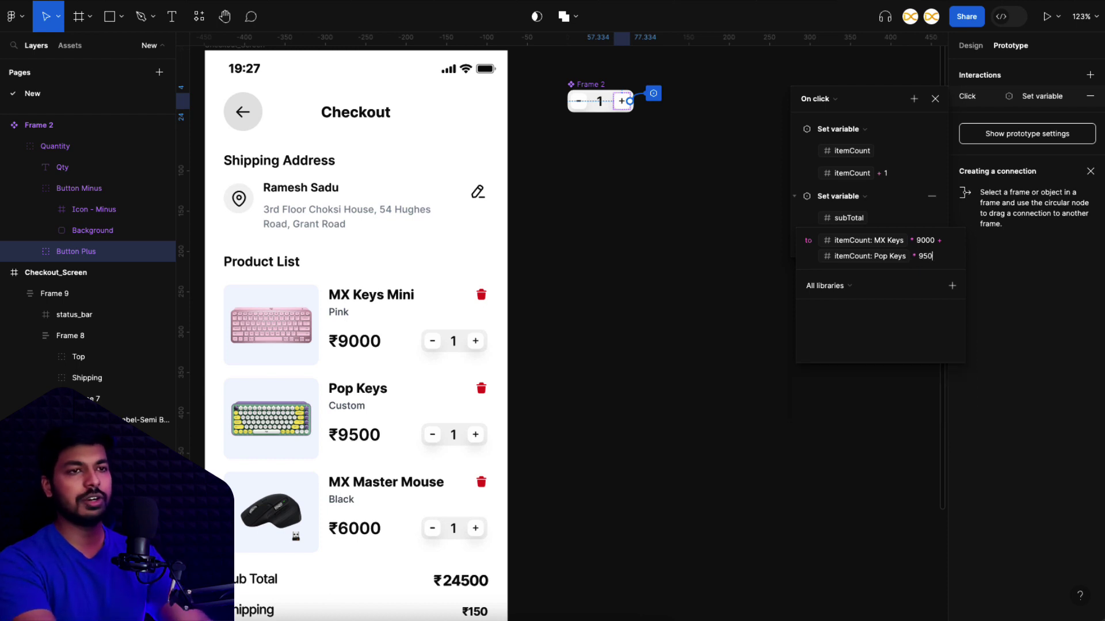
# Complete the plus button's subTotal expression by adding itemCount in MX Mouse mode multiplied by 6000.
pyautogui.write('0 +')
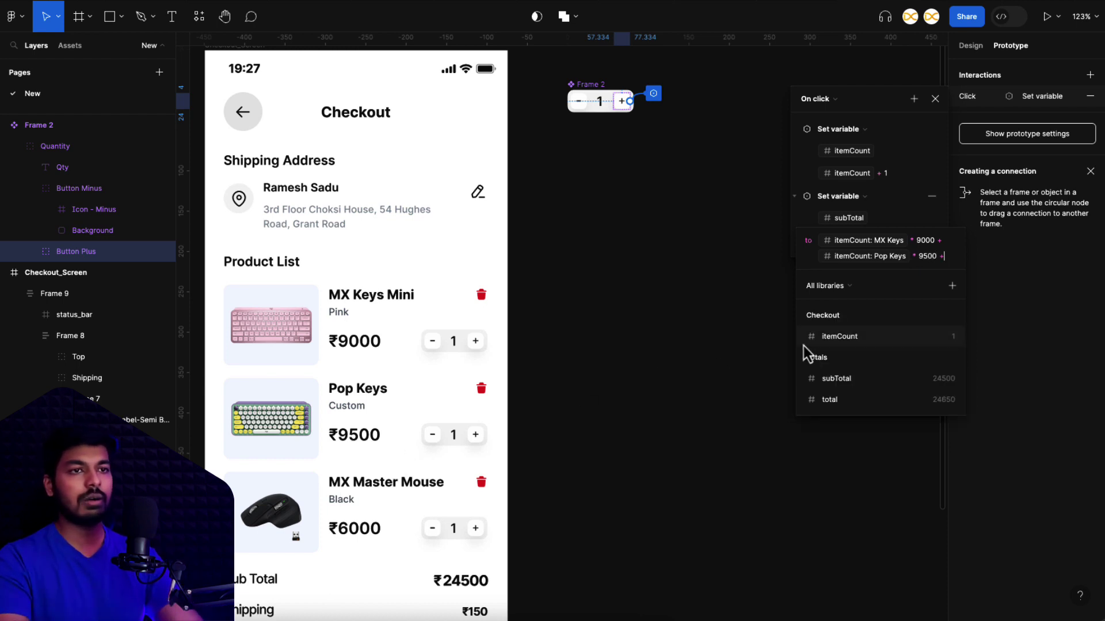
pyautogui.click(839, 340)
pyautogui.click(852, 275)
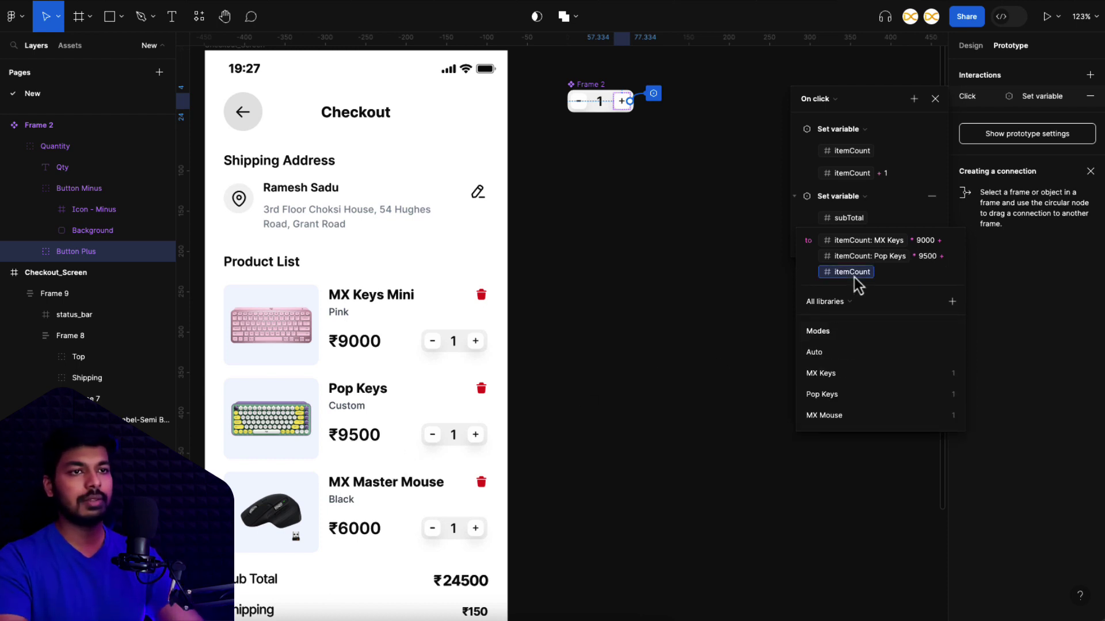
pyautogui.click(849, 414)
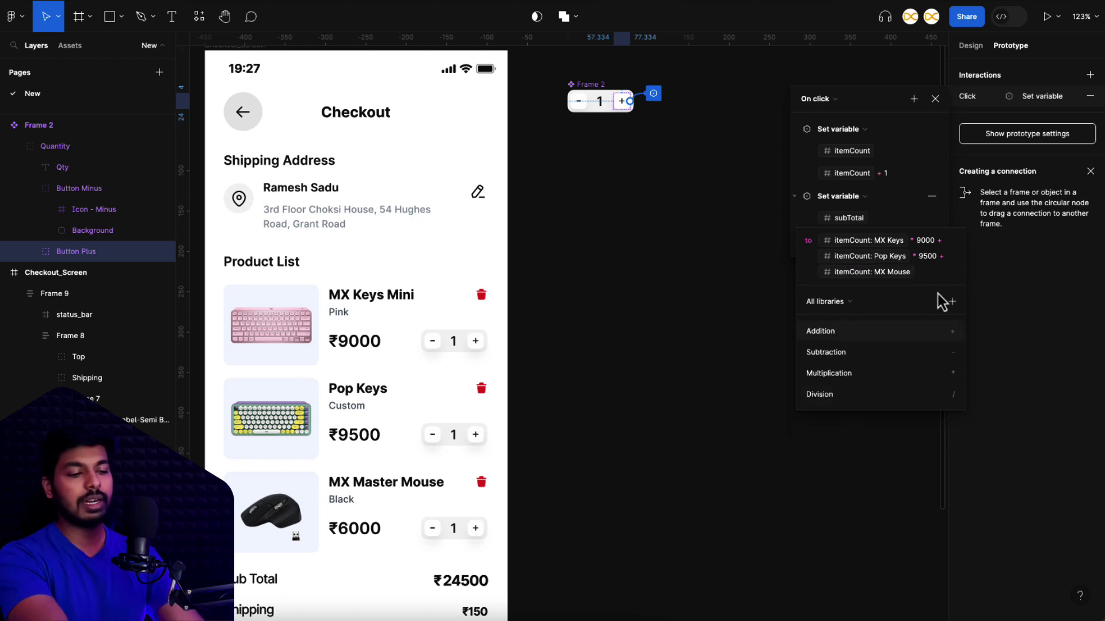
pyautogui.write('* 6')
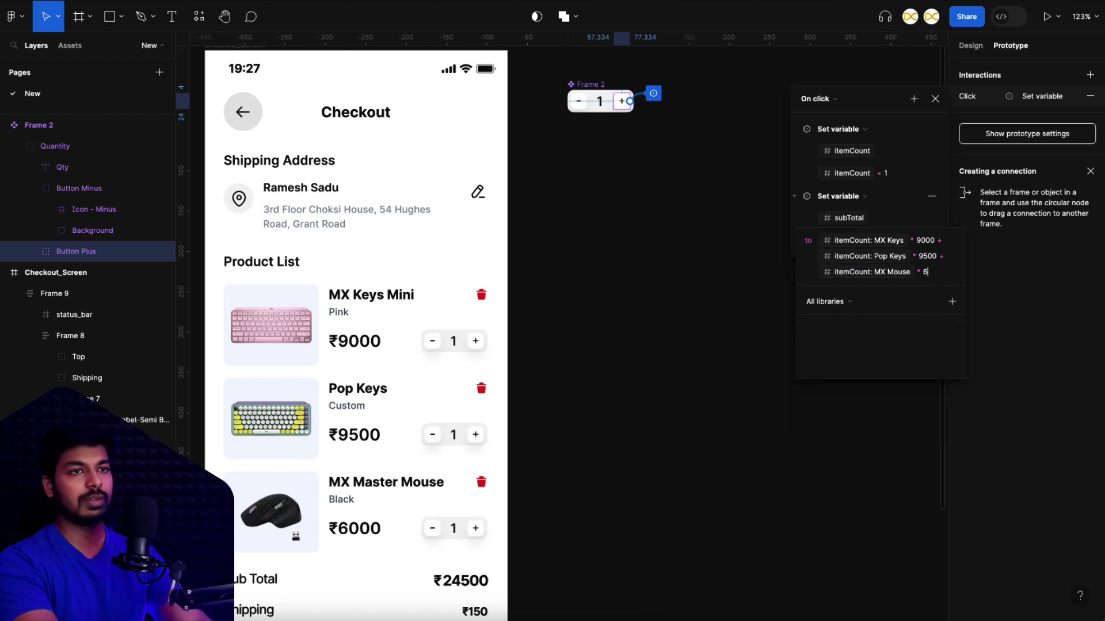
pyautogui.write('000')
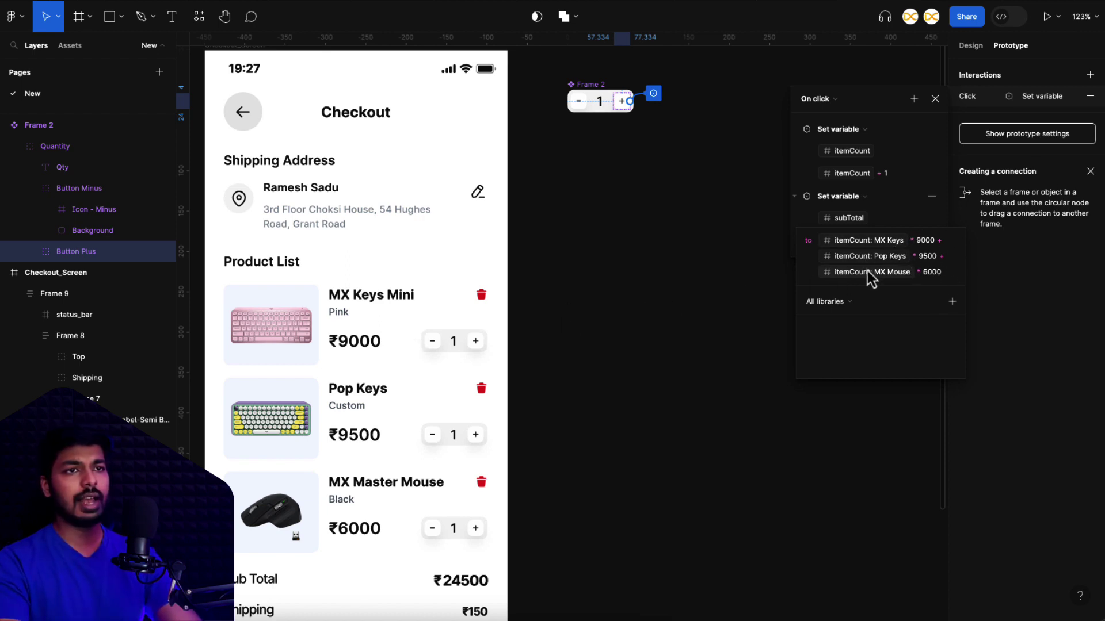
pyautogui.click(971, 296)
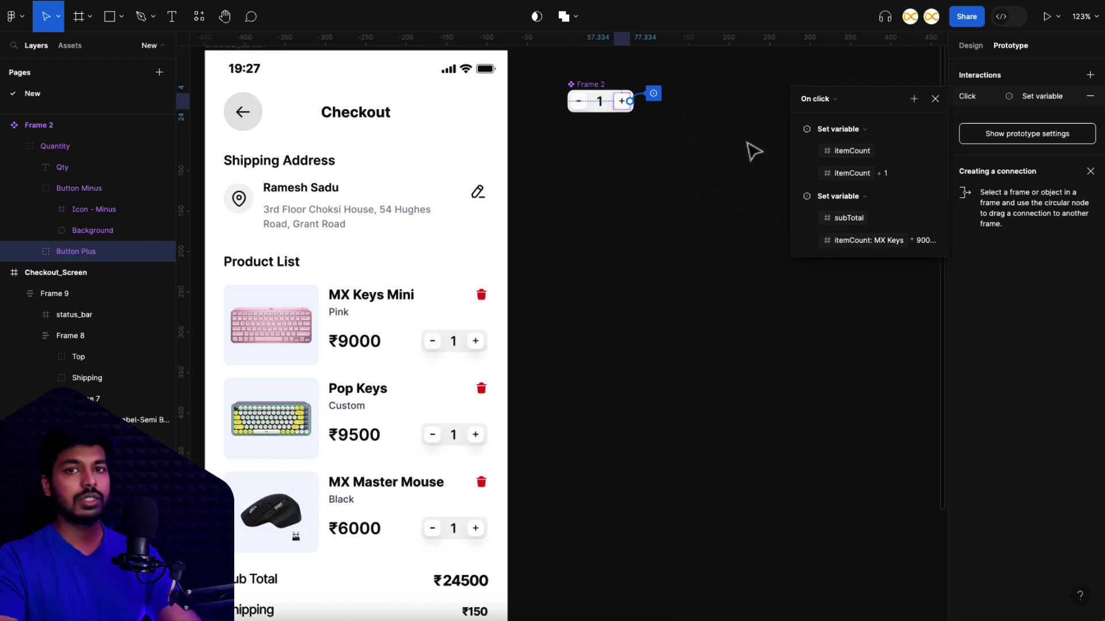
# Add a second Set variable action targeting subTotal to the click interaction of the stepper component's minus button.
pyautogui.click(580, 107)
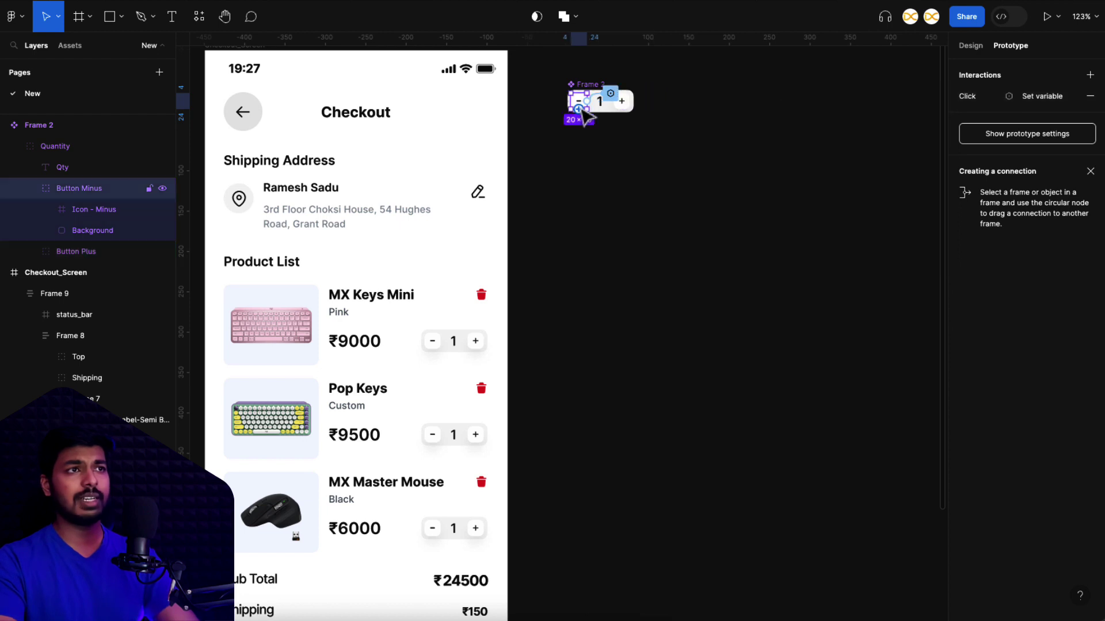
pyautogui.click(1026, 104)
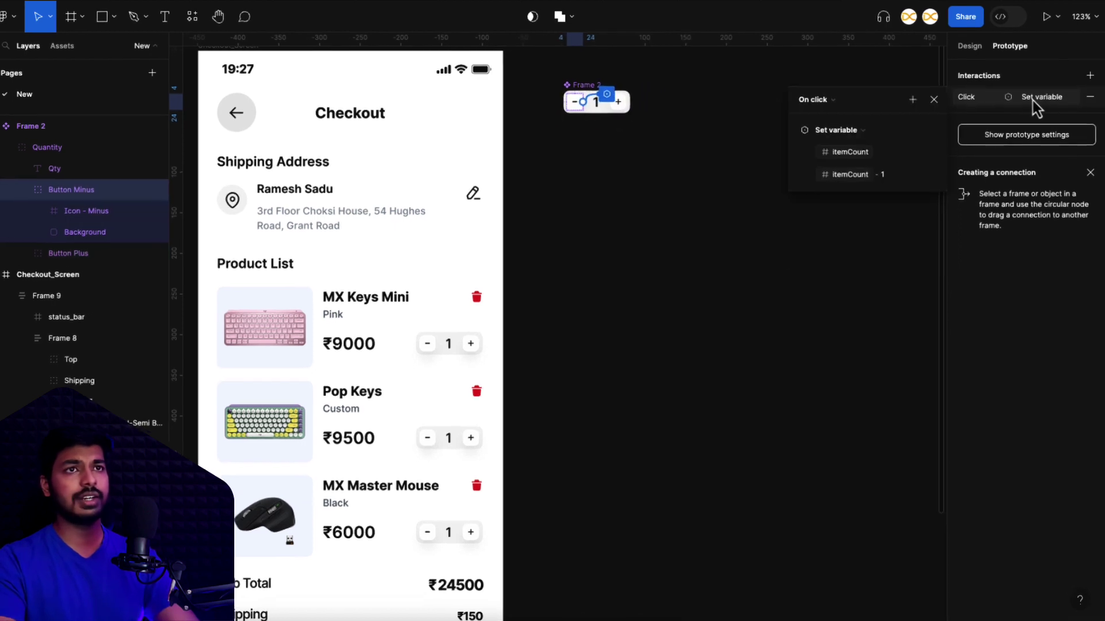
pyautogui.click(911, 99)
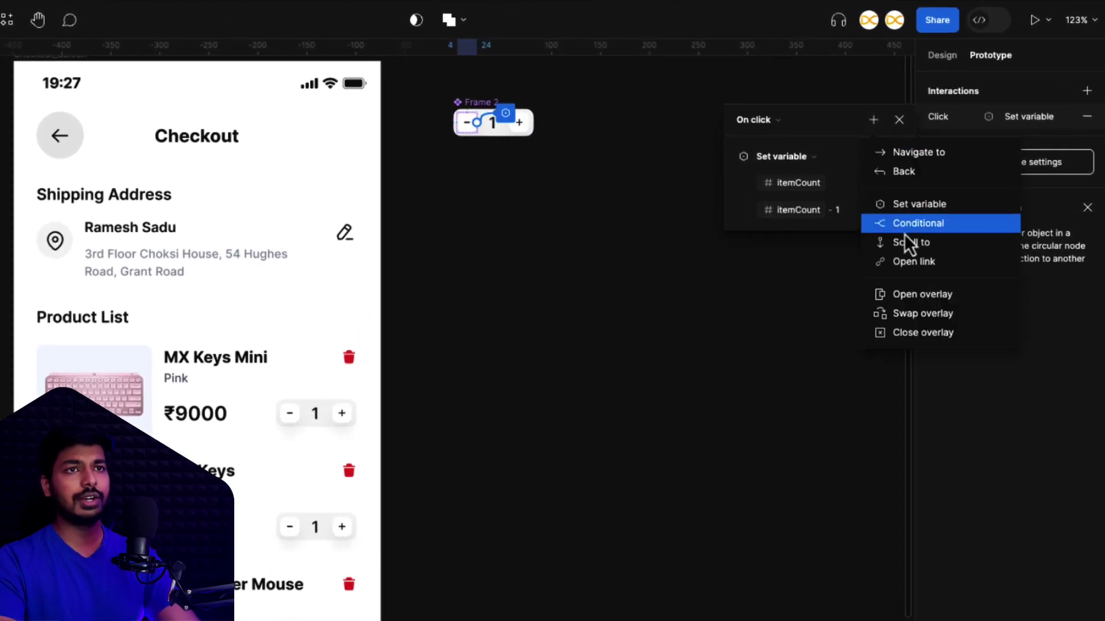
pyautogui.click(923, 208)
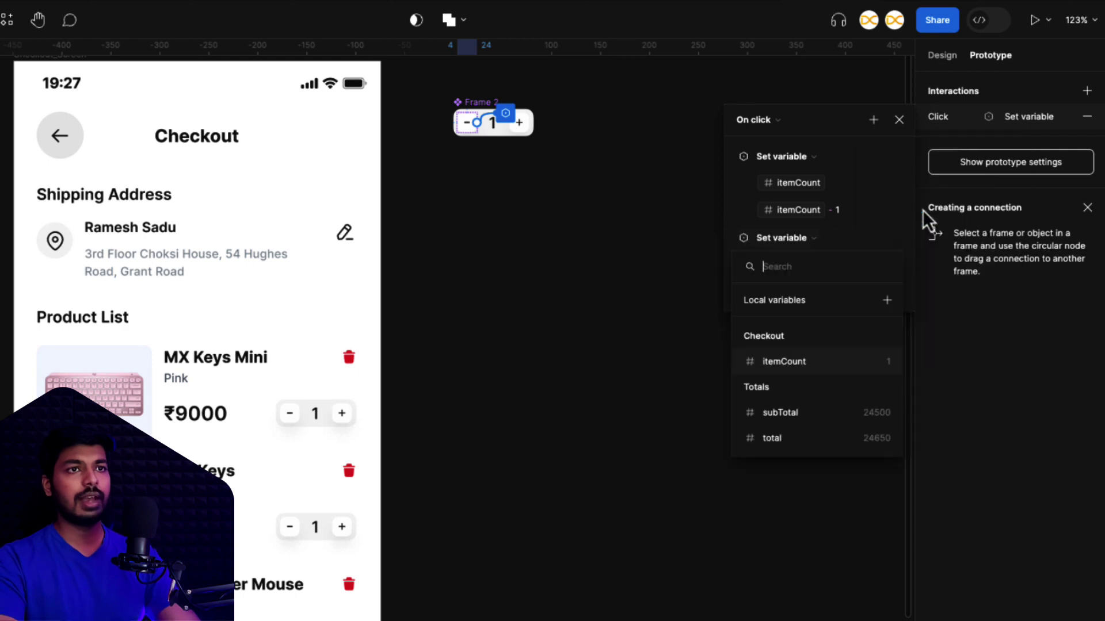
pyautogui.click(780, 413)
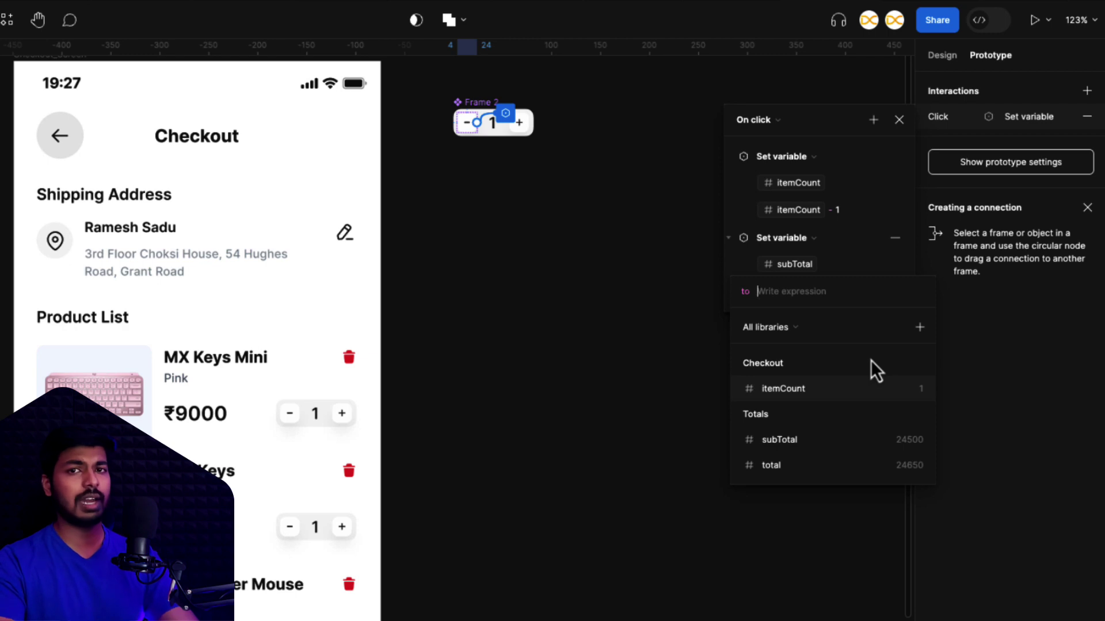
# Set the minus button's subTotal to itemCount: MX Keys * 9000 + itemCount: Pop Keys * 9500 + itemCount: MX Mouse * 6000 and close the interaction.
pyautogui.click(845, 379)
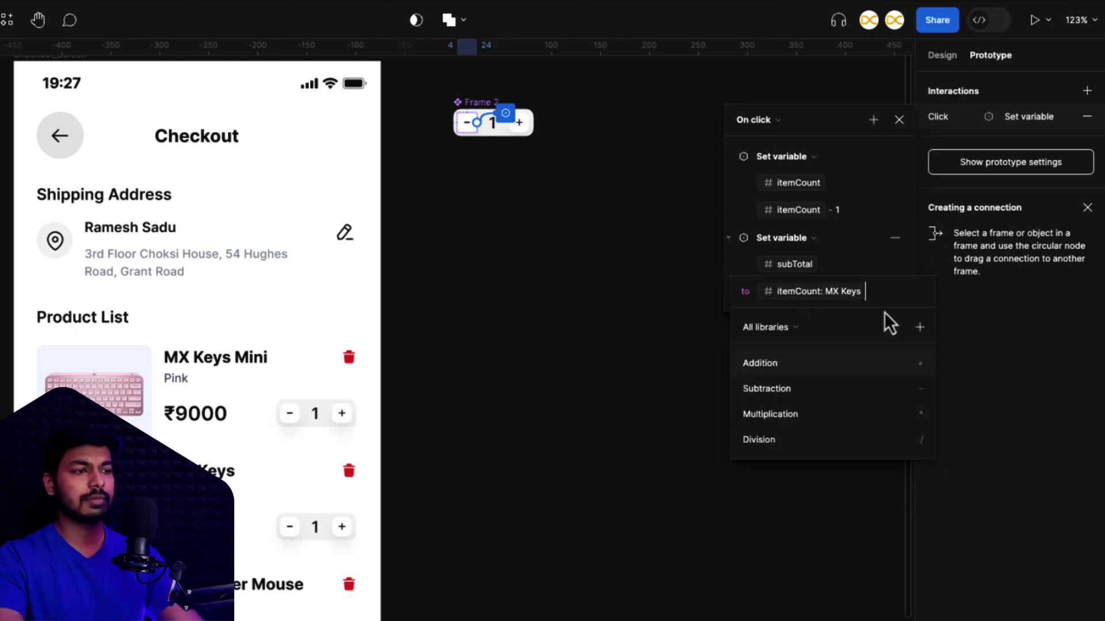
pyautogui.write('*9000+*9500+*6000')
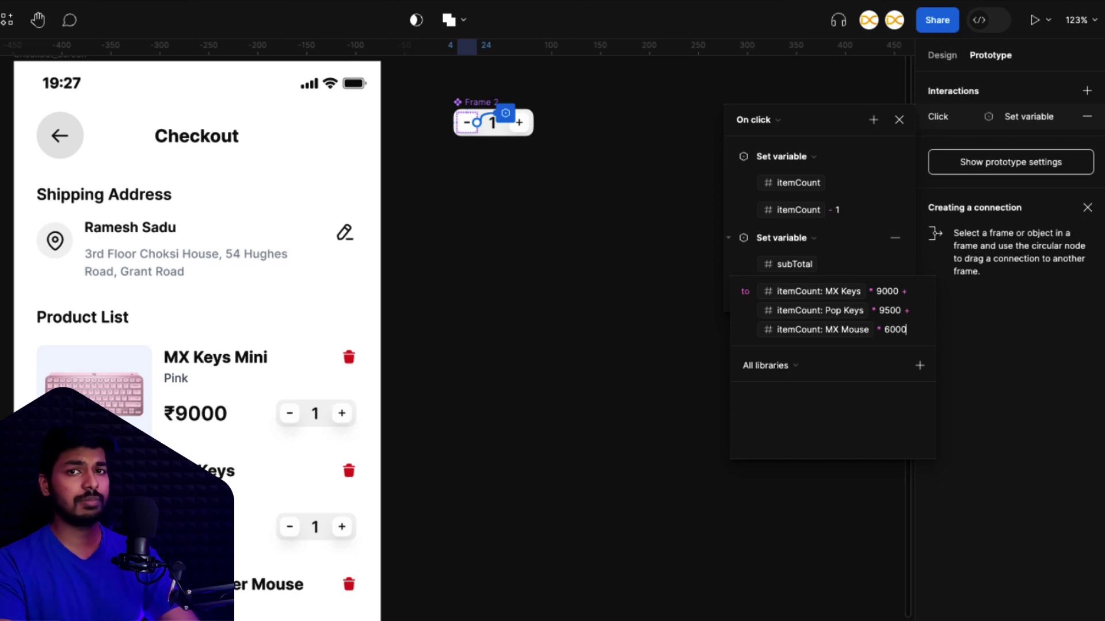
pyautogui.press('Return')
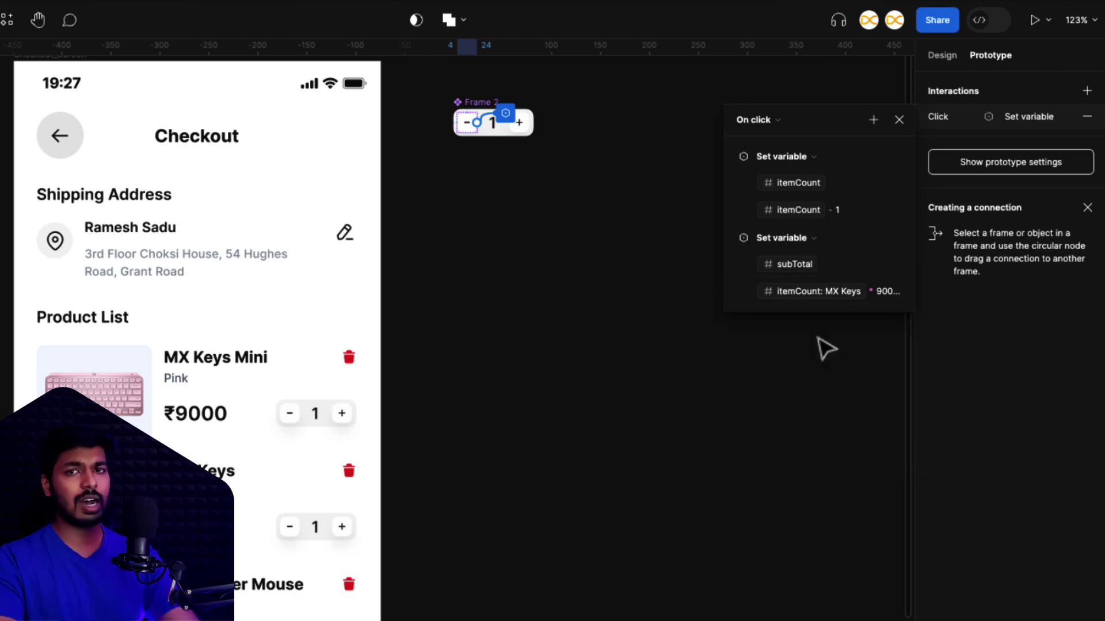
pyautogui.click(899, 120)
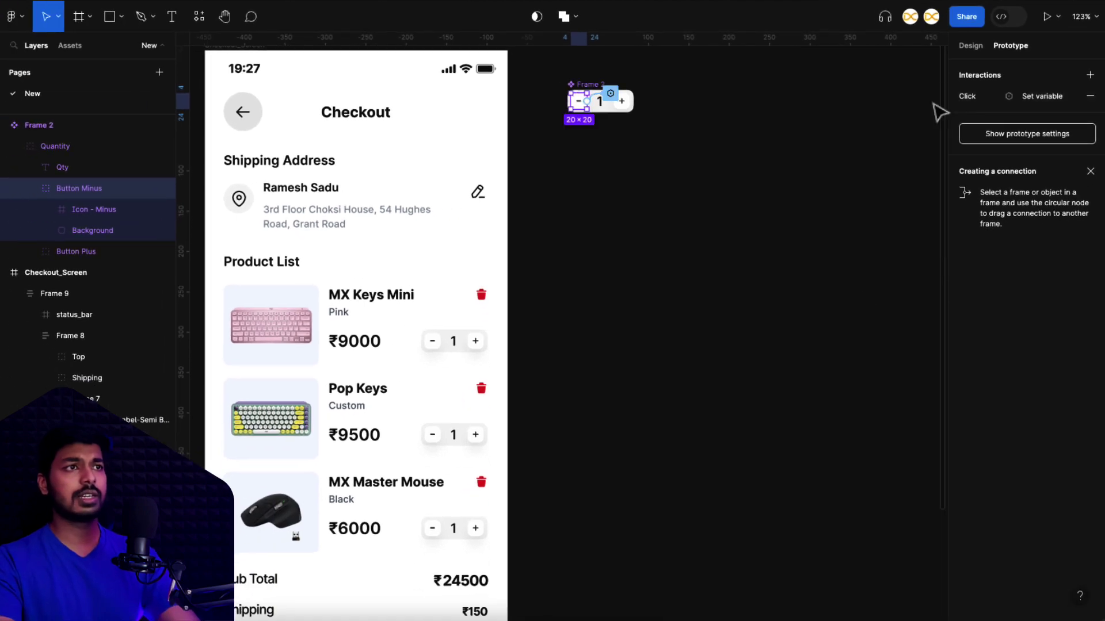
# Preview the checkout screen and test the subtotal by raising the MX Keys Mini quantity to 4.
pyautogui.scroll(-3, 654, 330)
pyautogui.hscroll(-4, 654, 330)
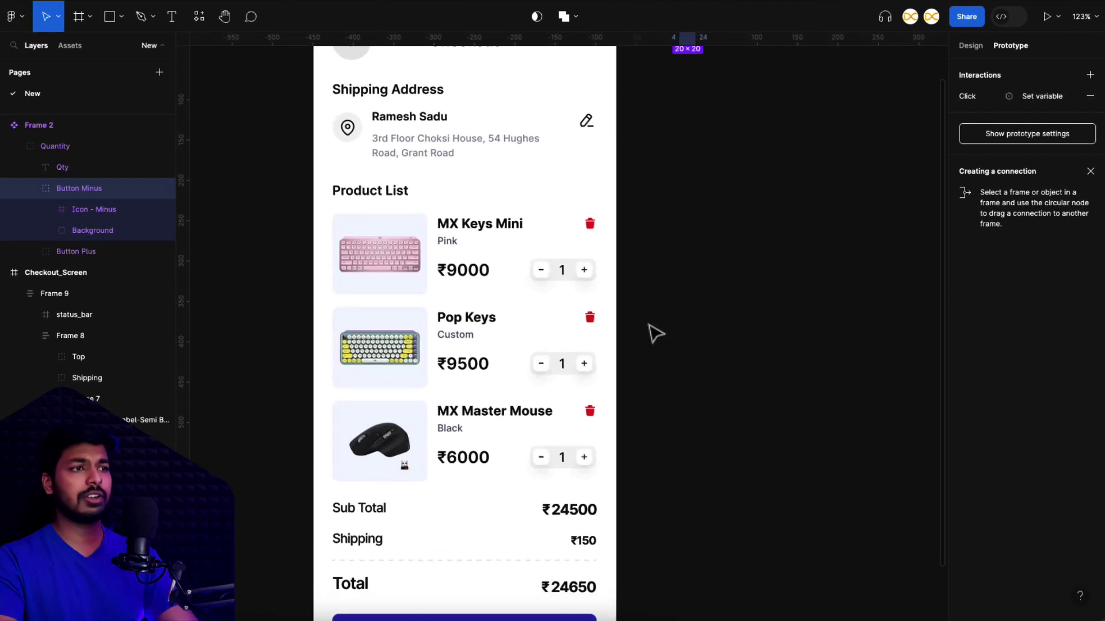
pyautogui.click(455, 363)
pyautogui.hotkey('shift', 'space')
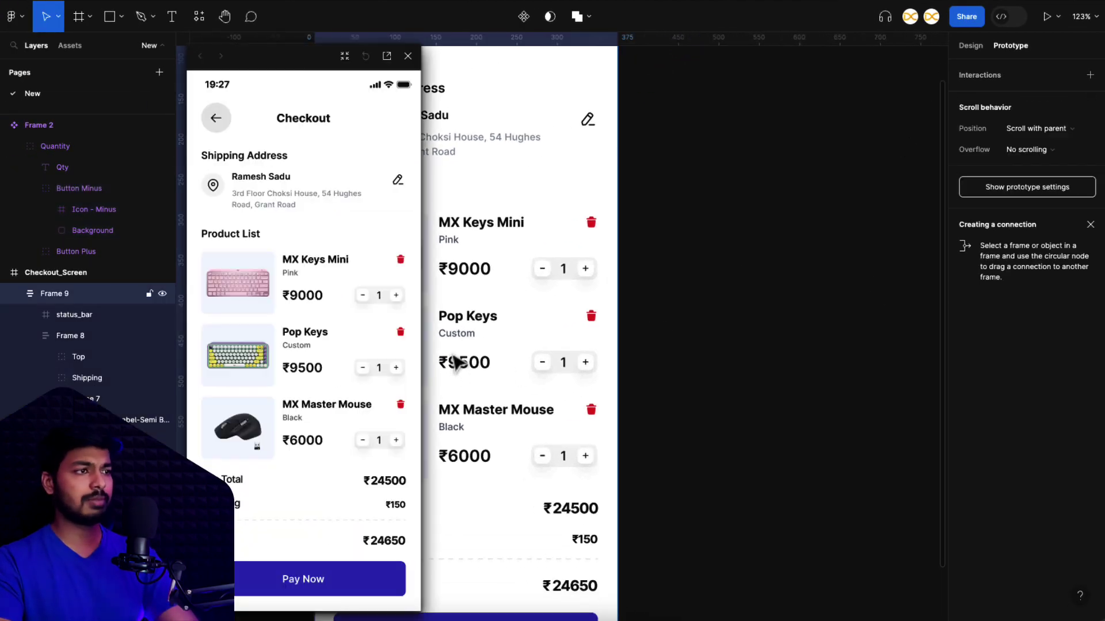
pyautogui.click(396, 296)
pyautogui.click(397, 296)
pyautogui.click(396, 295)
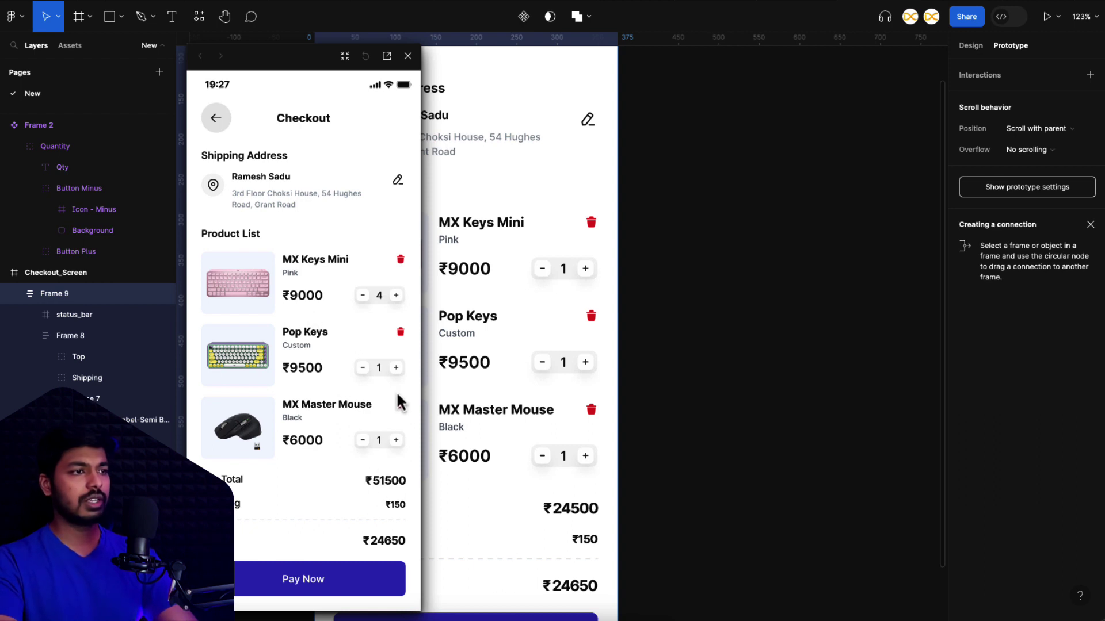
# Raise the Pop Keys quantity to 4 and the MX Master Mouse quantity to 2 in the preview.
pyautogui.click(395, 368)
pyautogui.click(396, 367)
pyautogui.click(396, 368)
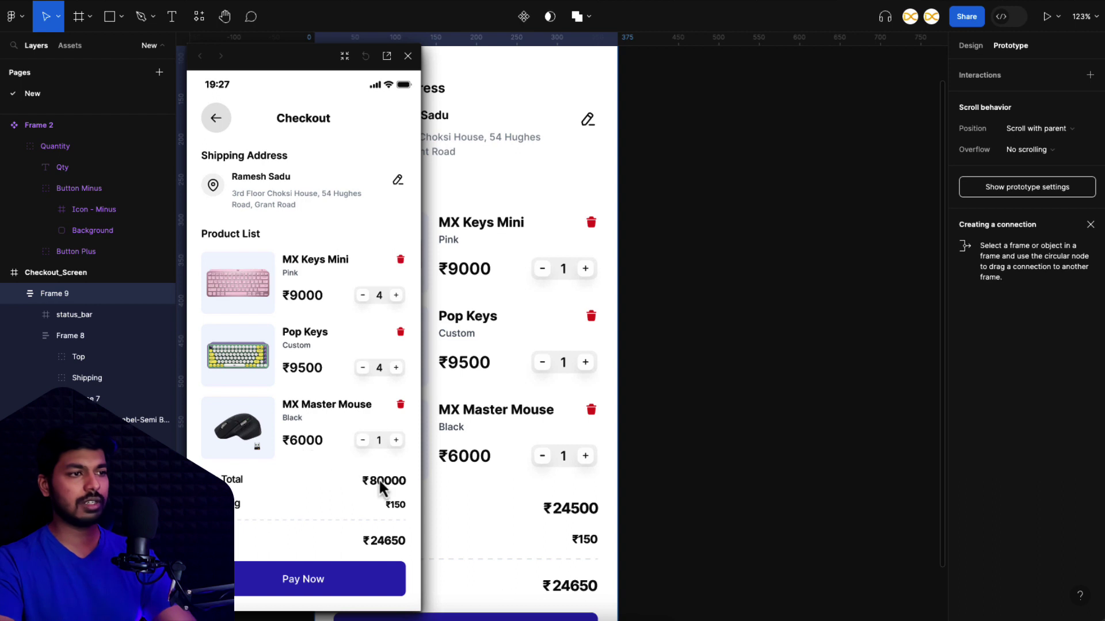
pyautogui.click(395, 441)
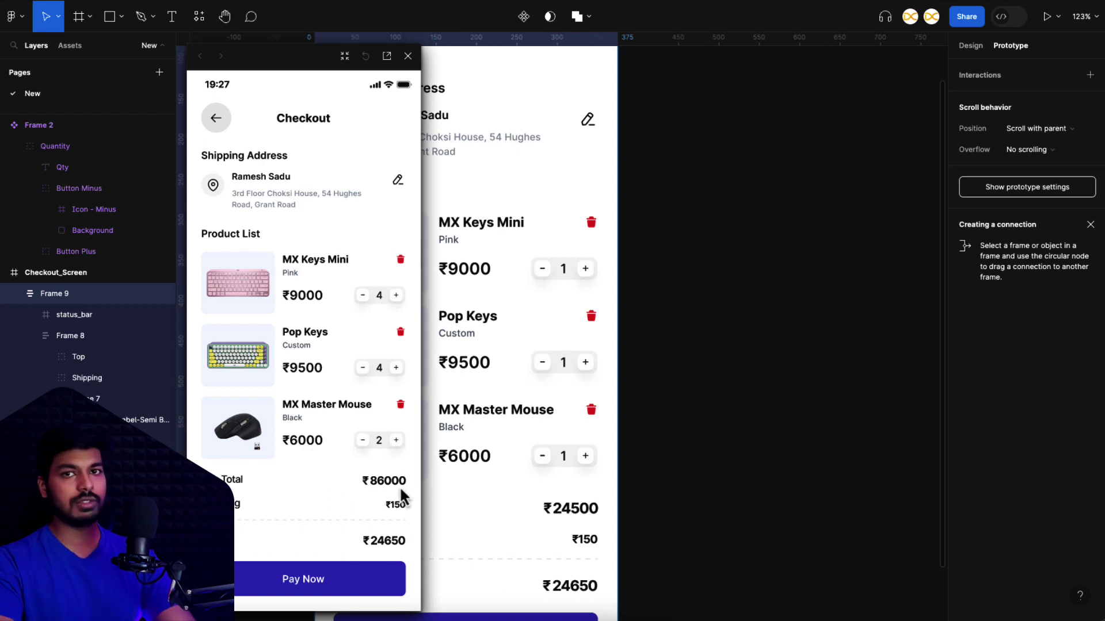
# Test the minus buttons by lowering MX Master Mouse to 1 and Pop Keys to 2, and close the preview.
pyautogui.click(363, 441)
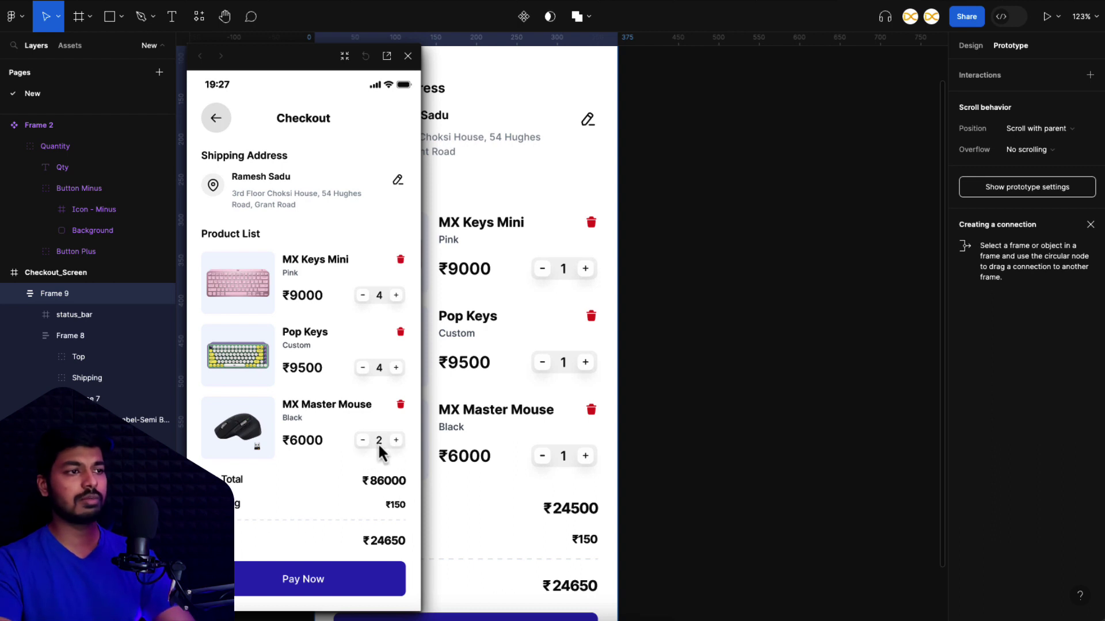
pyautogui.click(396, 369)
pyautogui.click(362, 369)
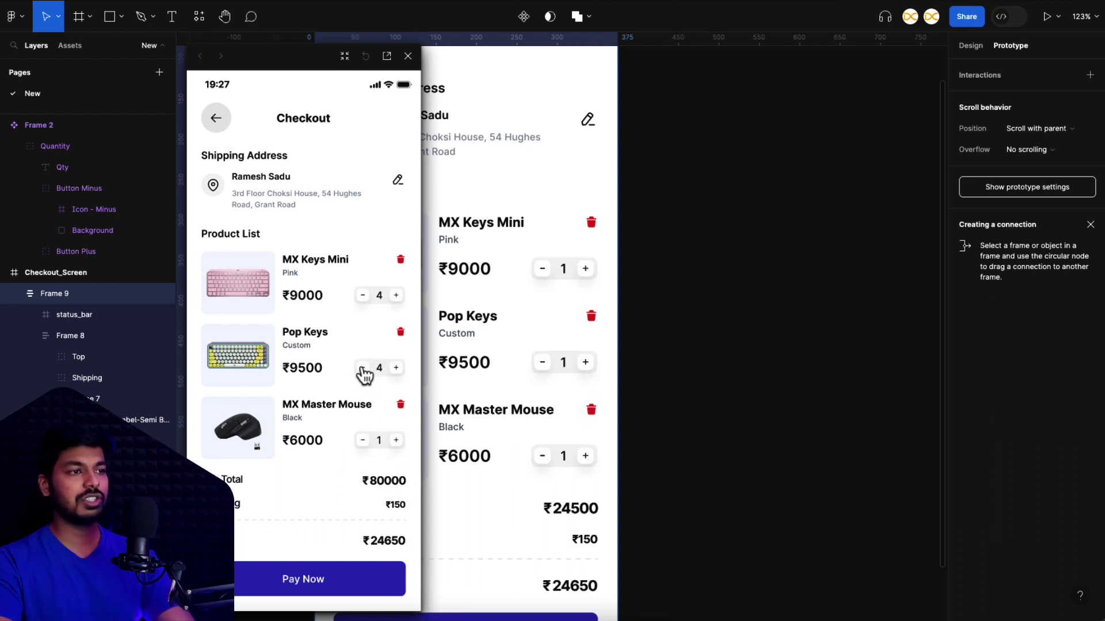
pyautogui.click(363, 368)
pyautogui.click(362, 368)
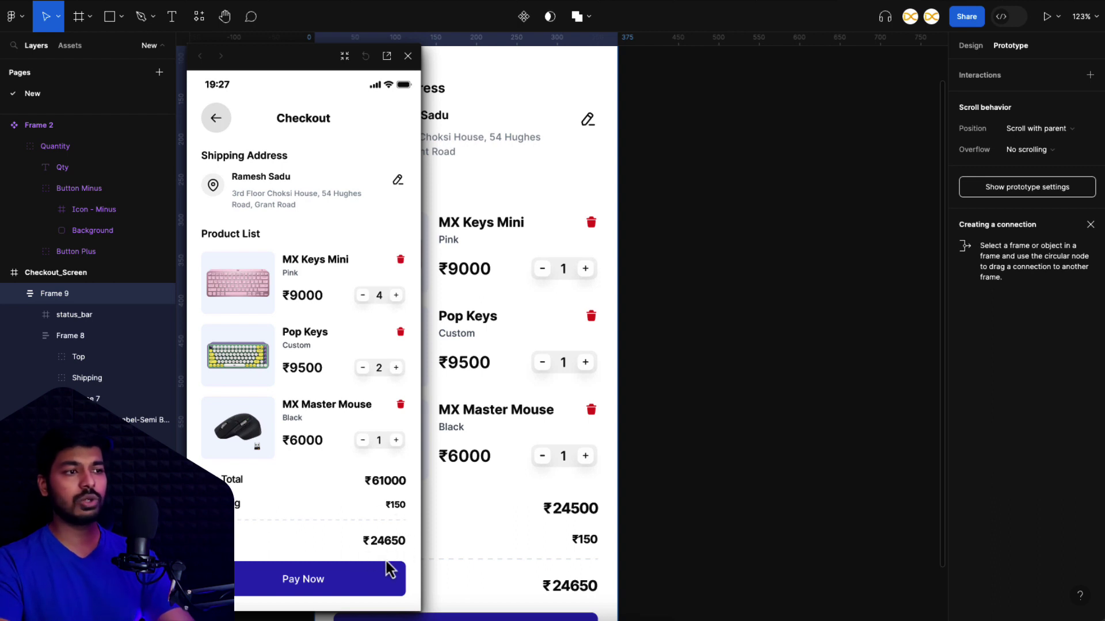
pyautogui.click(408, 56)
pyautogui.scroll(5, 708, 301)
pyautogui.scroll(5, 707, 301)
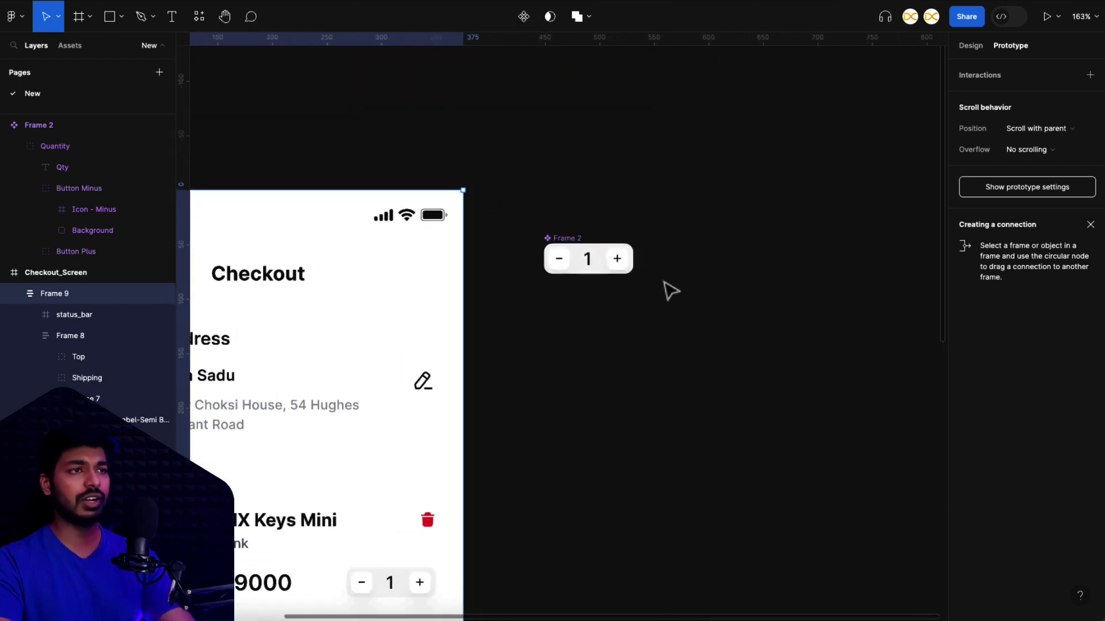
# Add a Set variable action to the plus button's click interaction that sets total to subTotal + 150.
pyautogui.click(626, 271)
pyautogui.click(614, 257)
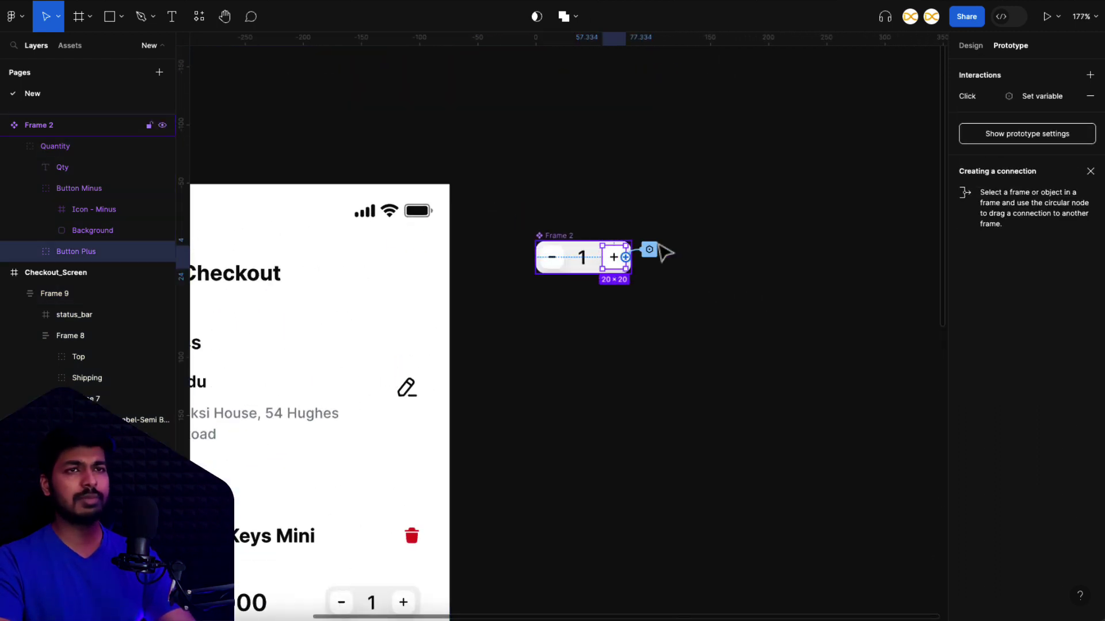
pyautogui.click(650, 250)
pyautogui.click(1034, 99)
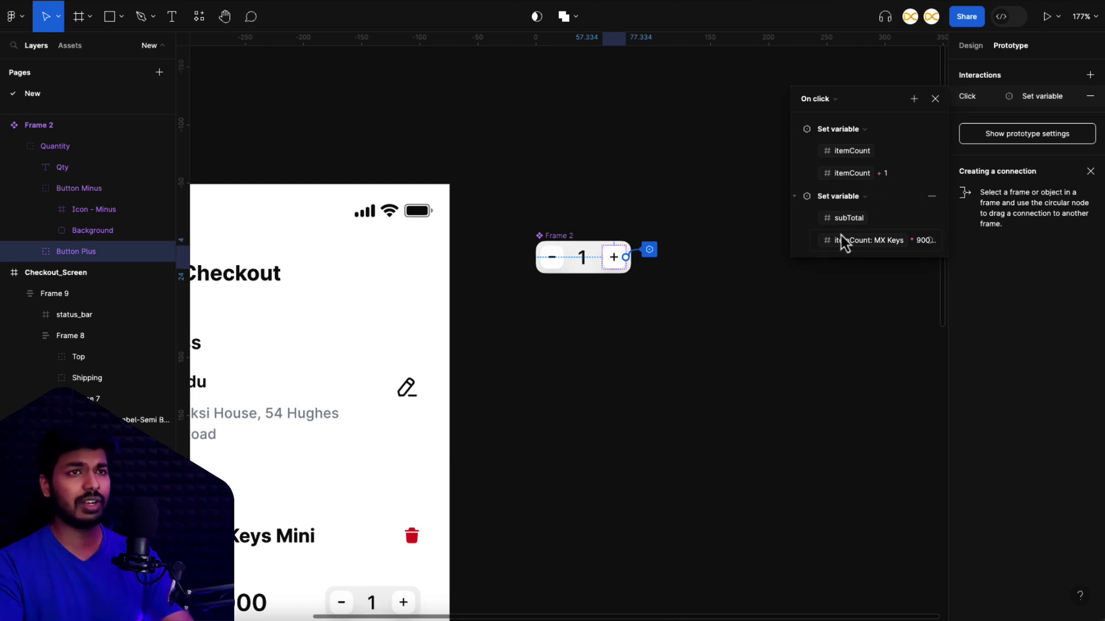
pyautogui.click(914, 101)
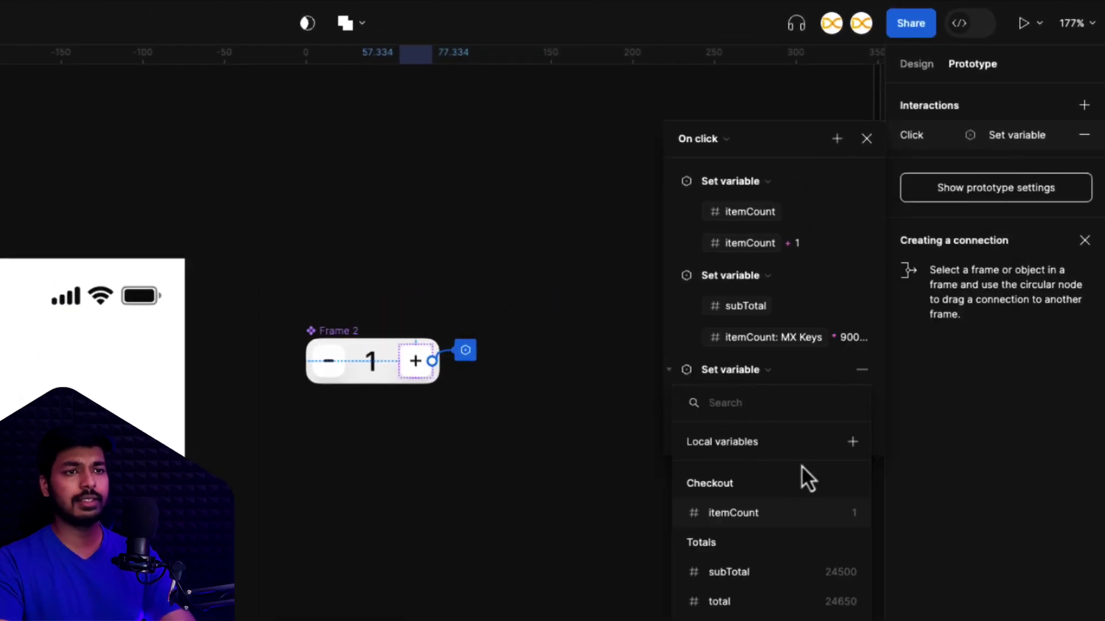
pyautogui.click(725, 604)
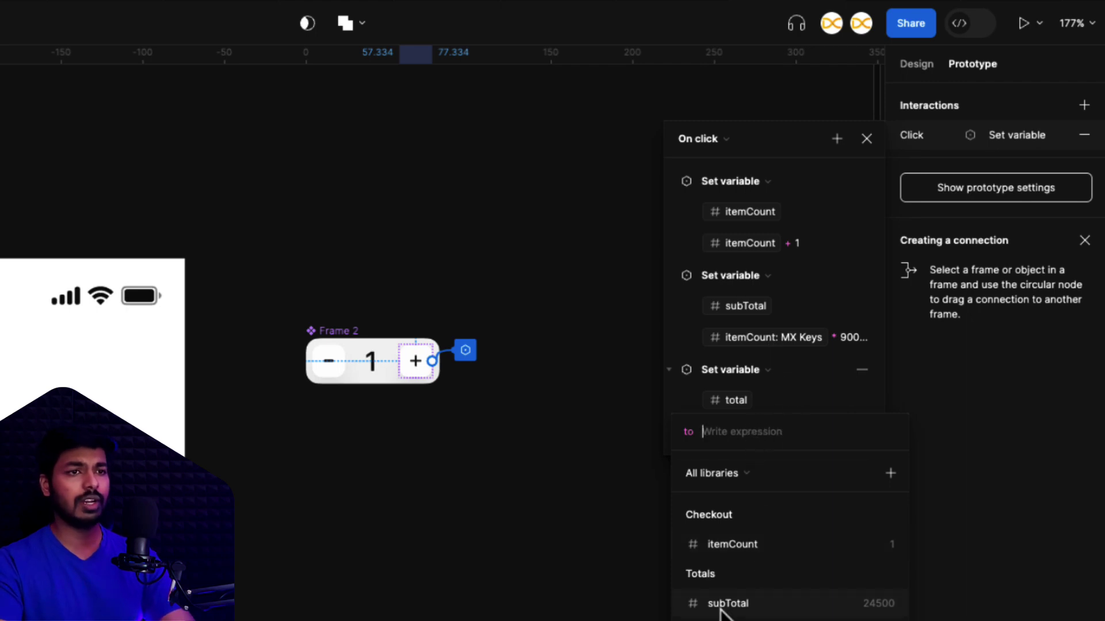
pyautogui.click(745, 603)
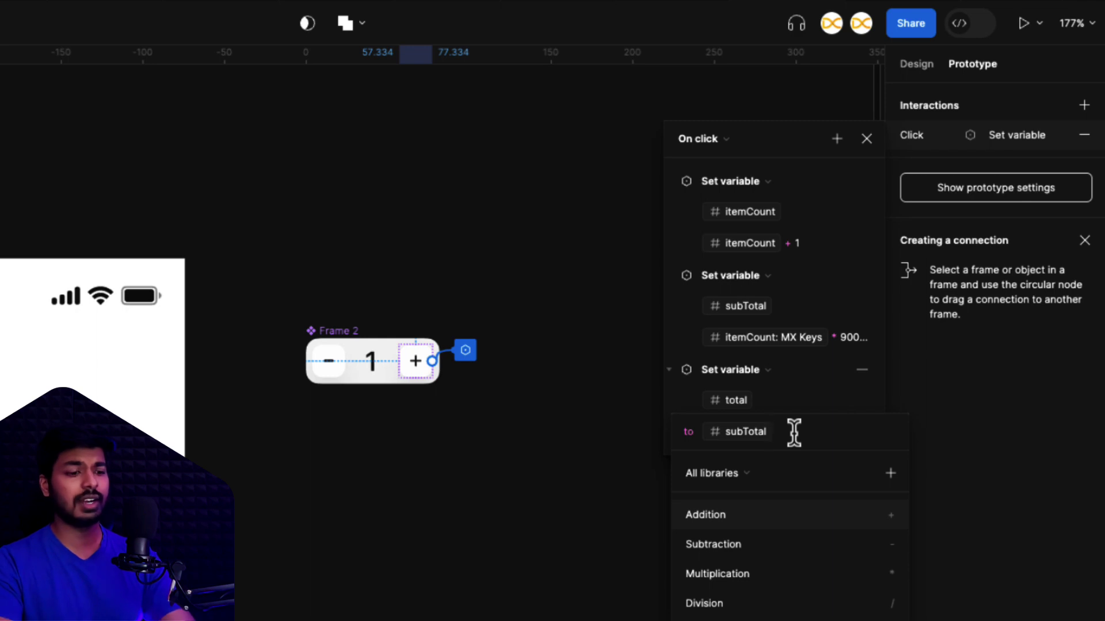
pyautogui.write('+ 150')
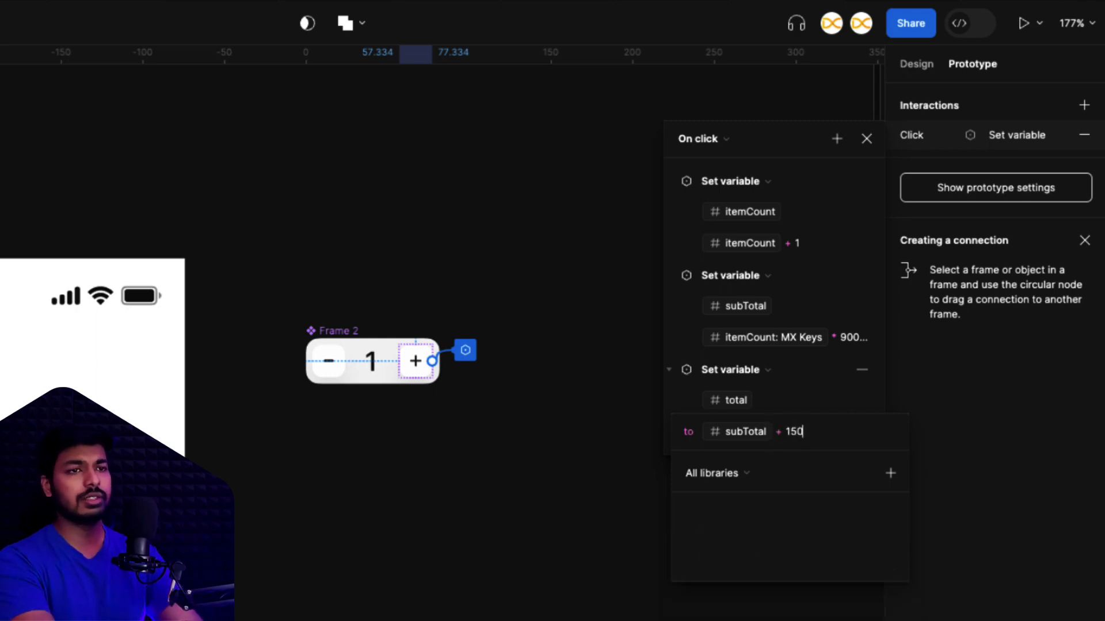
pyautogui.press('Return')
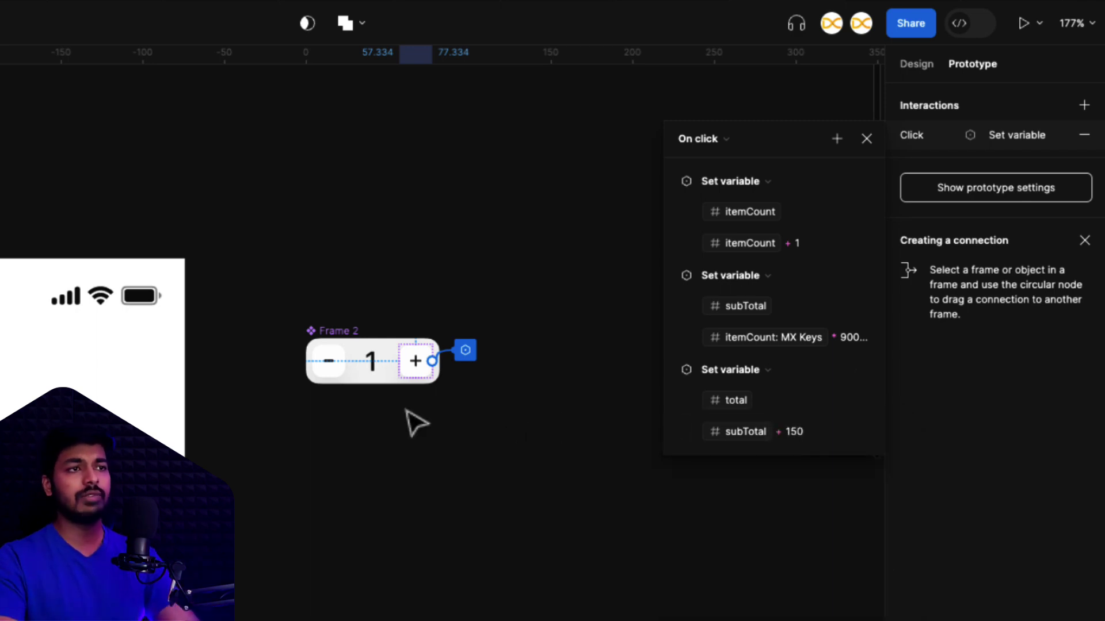
# Add a Set variable action to the minus button's click interaction setting total to subTotal + 150, and close the interaction.
pyautogui.click(337, 368)
pyautogui.click(997, 140)
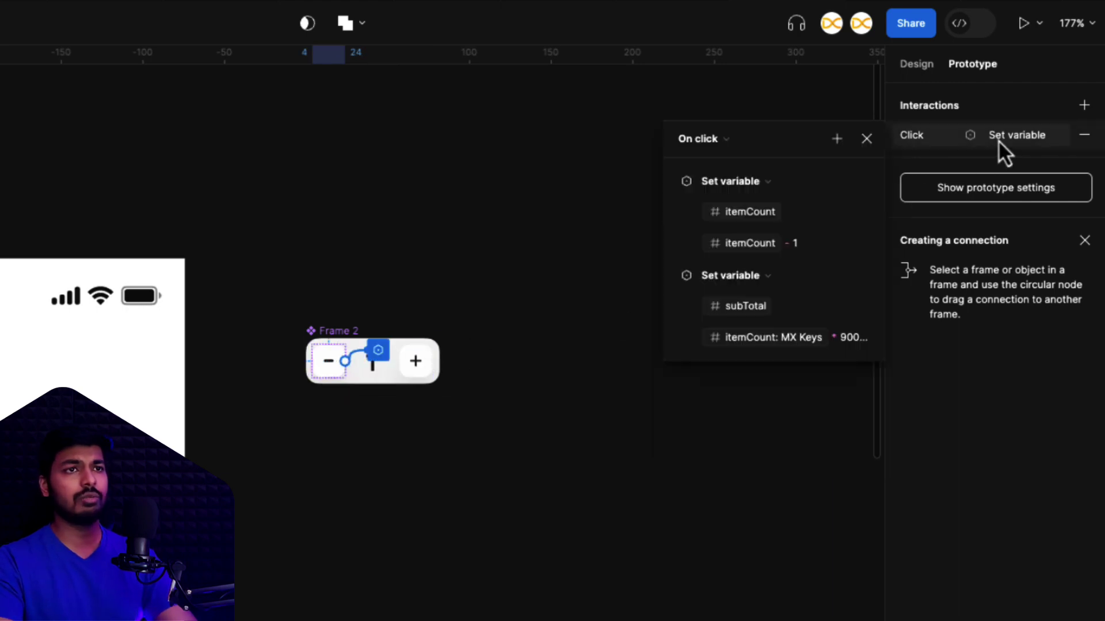
pyautogui.click(845, 241)
pyautogui.click(862, 240)
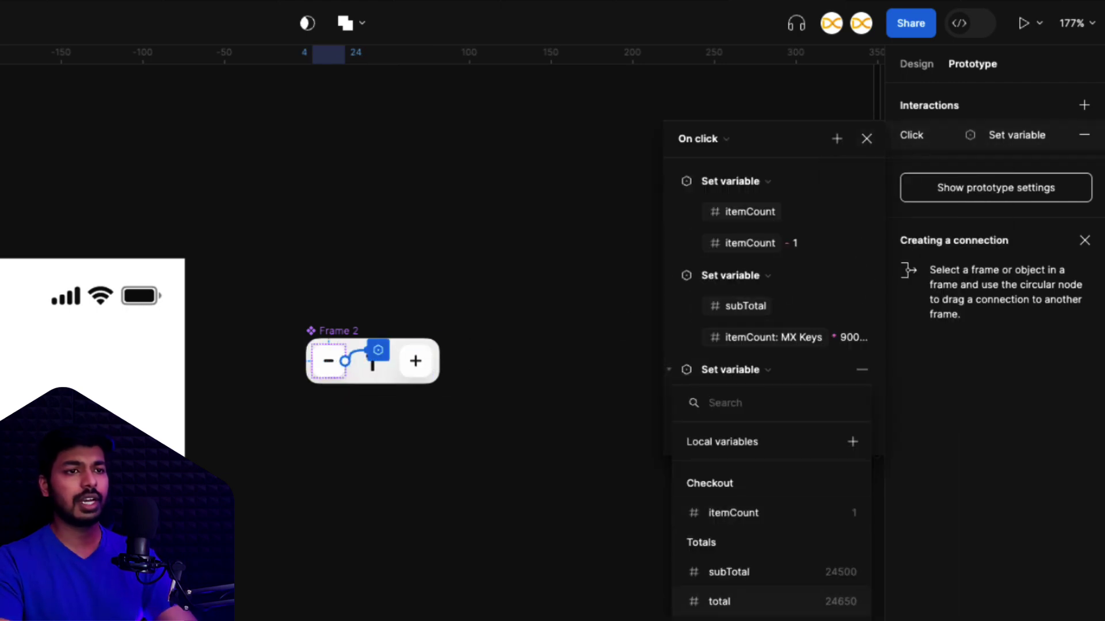
pyautogui.click(755, 606)
pyautogui.click(743, 604)
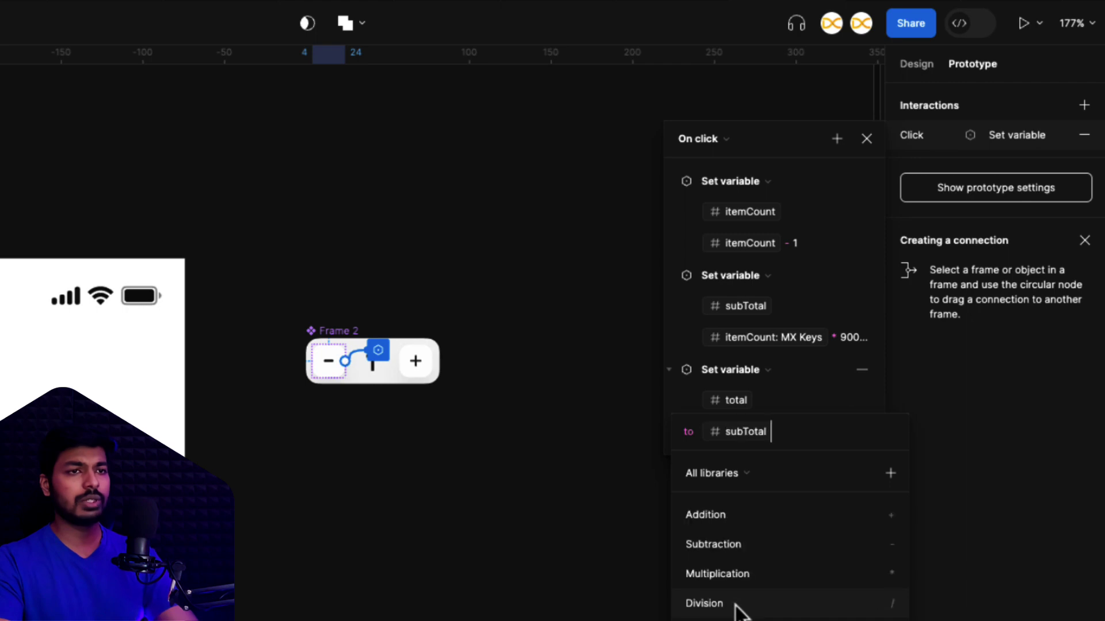
pyautogui.click(875, 513)
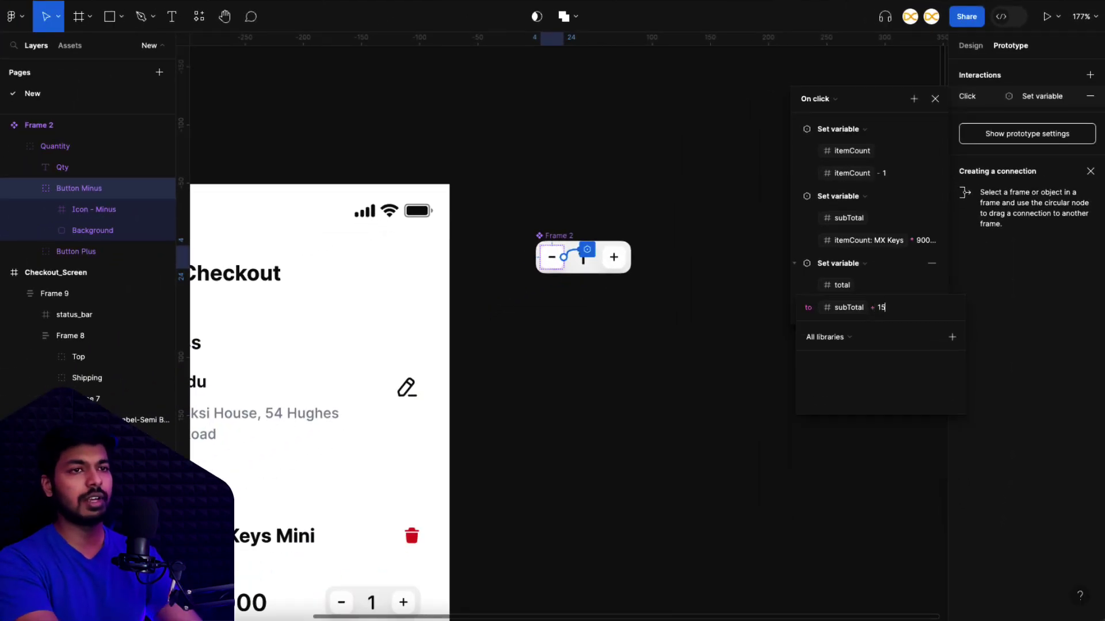
pyautogui.click(707, 448)
# Preview the checkout screen and test the total by raising the MX Keys Mini quantity to 6.
pyautogui.scroll(-5, 598, 431)
pyautogui.scroll(-5, 444, 461)
pyautogui.hscroll(-3, 443, 461)
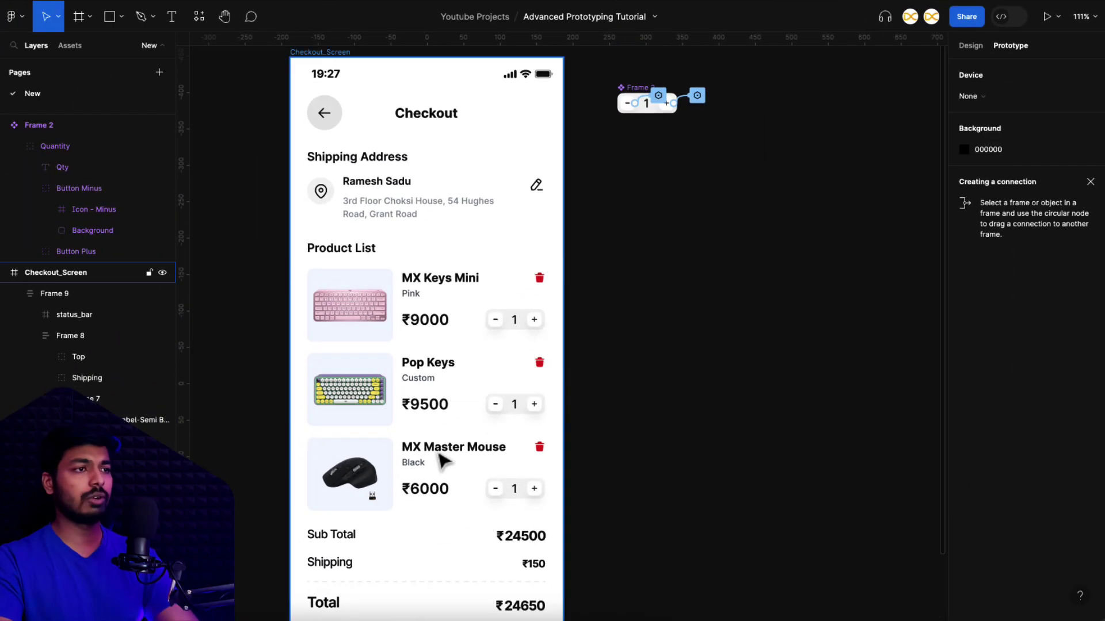
pyautogui.click(456, 440)
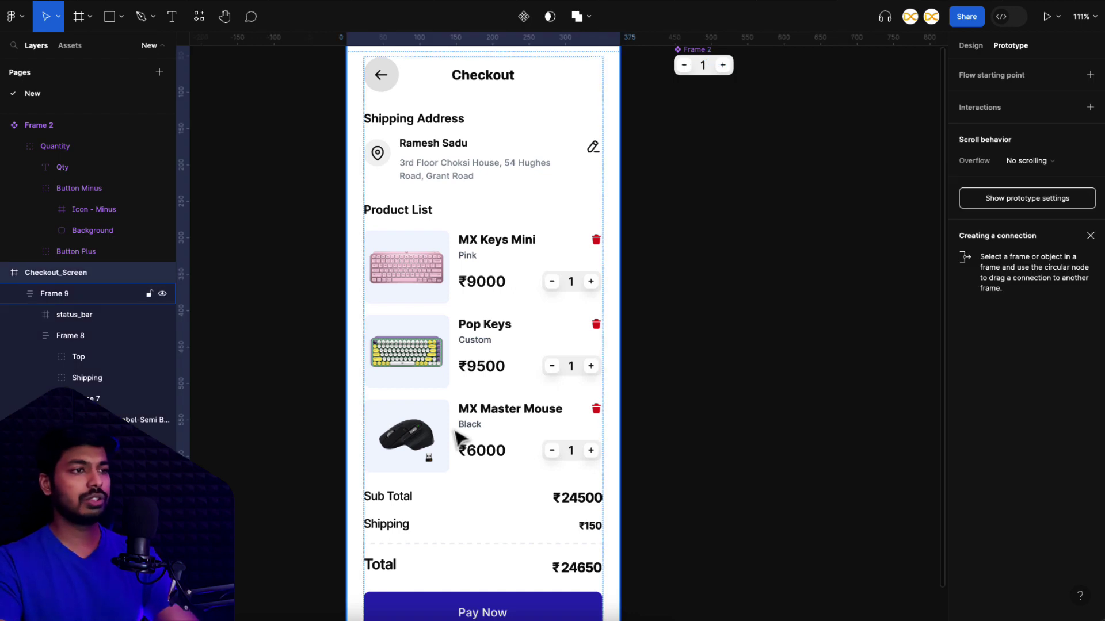
pyautogui.hotkey('shift', 'space')
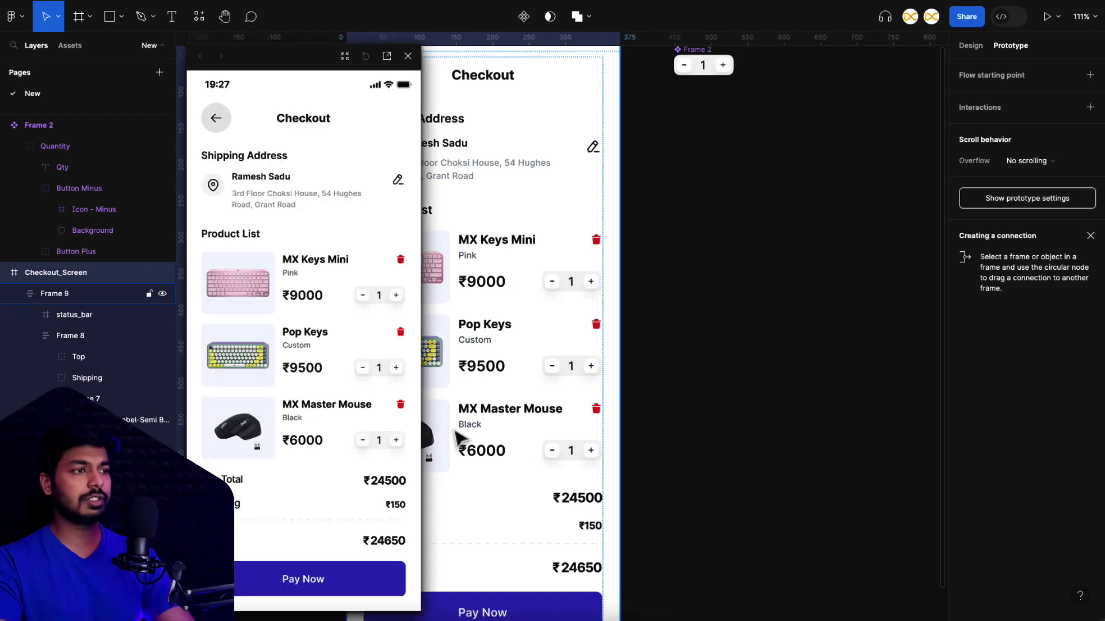
pyautogui.click(395, 296)
pyautogui.click(396, 296)
pyautogui.click(395, 296)
pyautogui.click(396, 296)
pyautogui.click(396, 295)
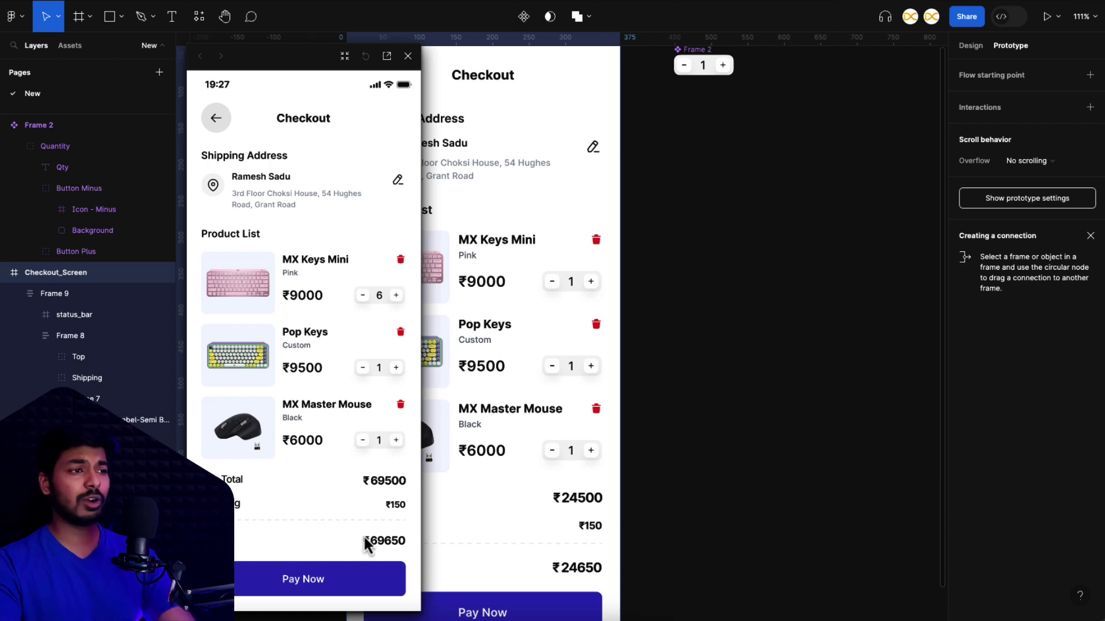
# Test the lower limit by reducing the Pop Keys quantity to -3, and close the preview.
pyautogui.click(363, 368)
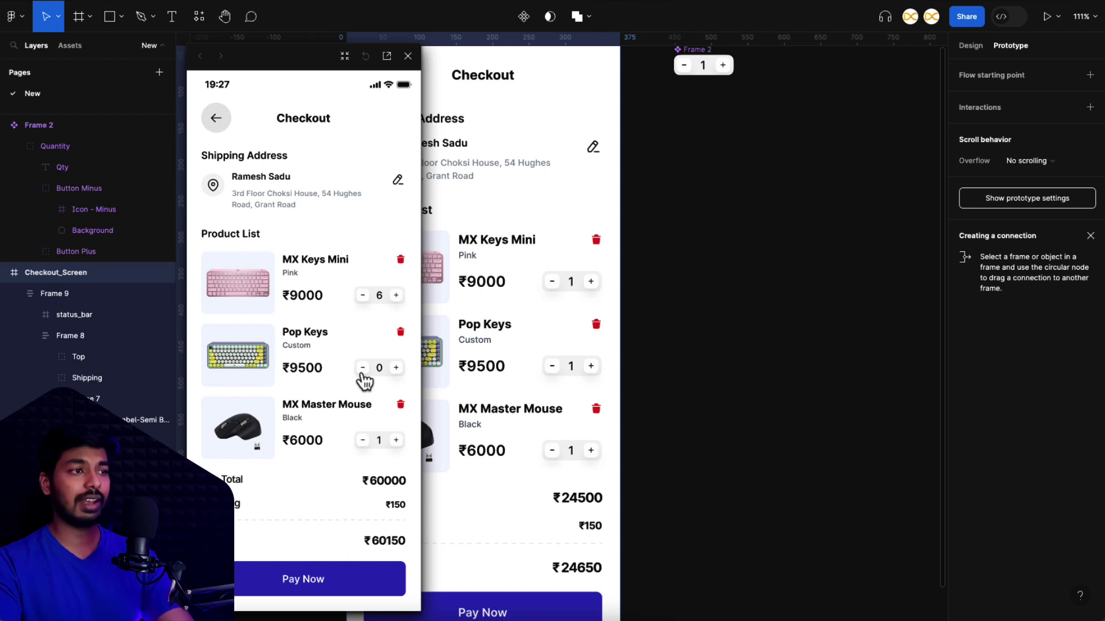
pyautogui.click(361, 373)
pyautogui.click(362, 373)
pyautogui.click(362, 373)
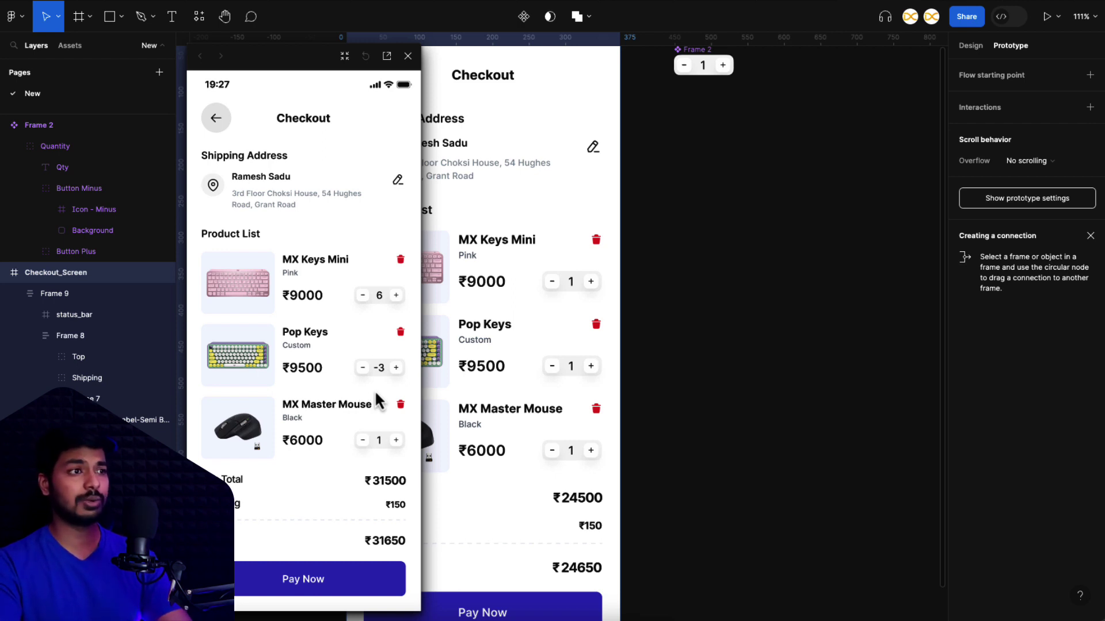
pyautogui.click(408, 56)
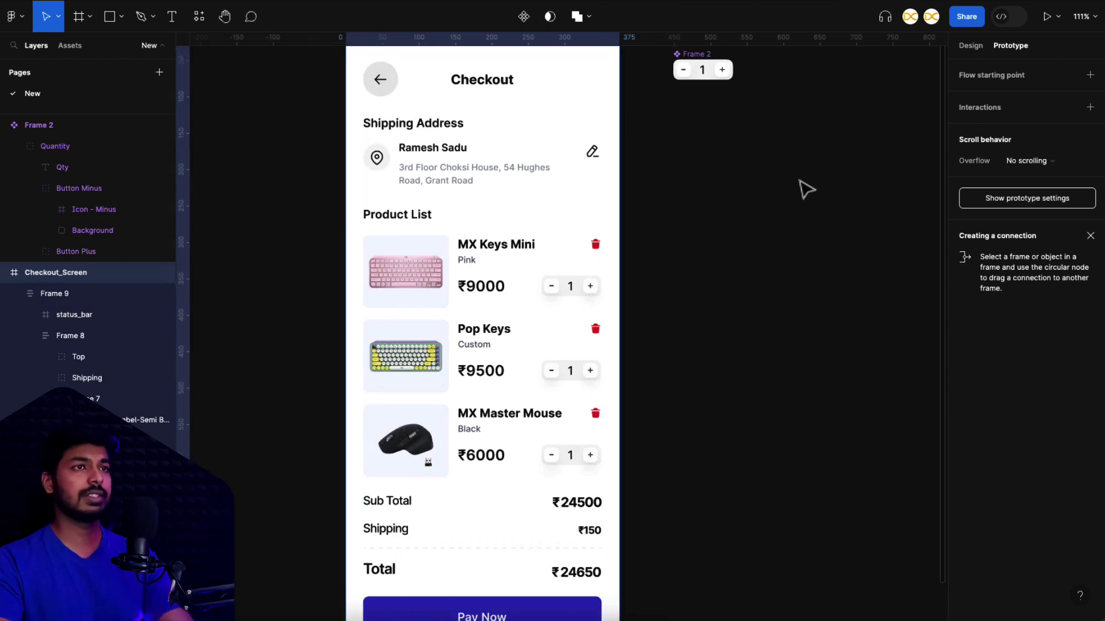
# Add a Conditional action to the minus button's click interaction with the condition itemCount > 0.
pyautogui.scroll(5, 740, 103)
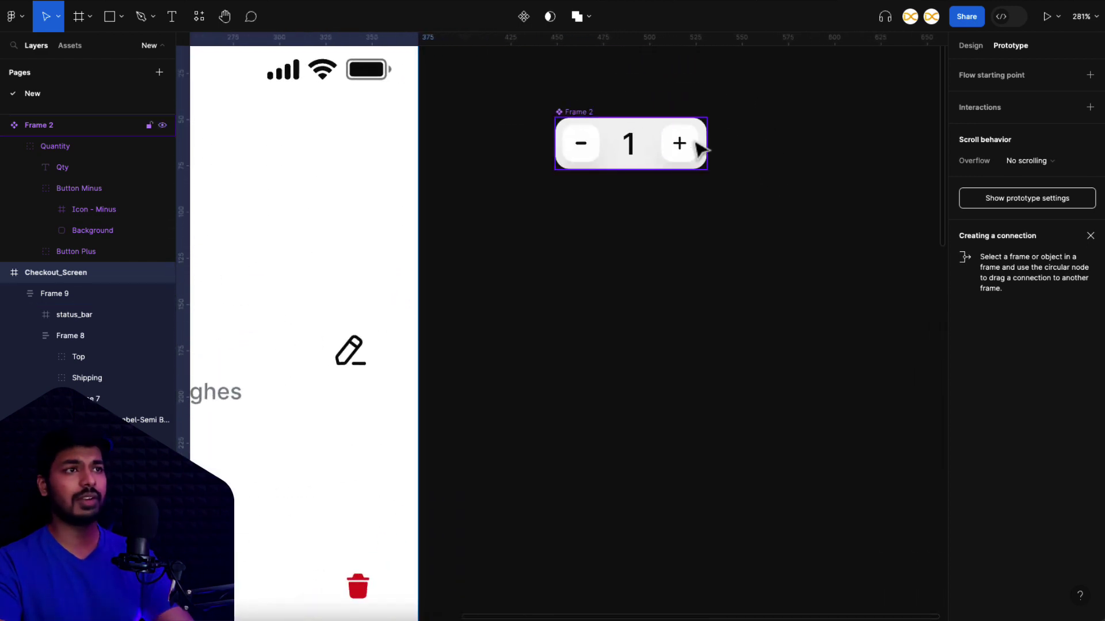
pyautogui.click(588, 152)
pyautogui.click(592, 160)
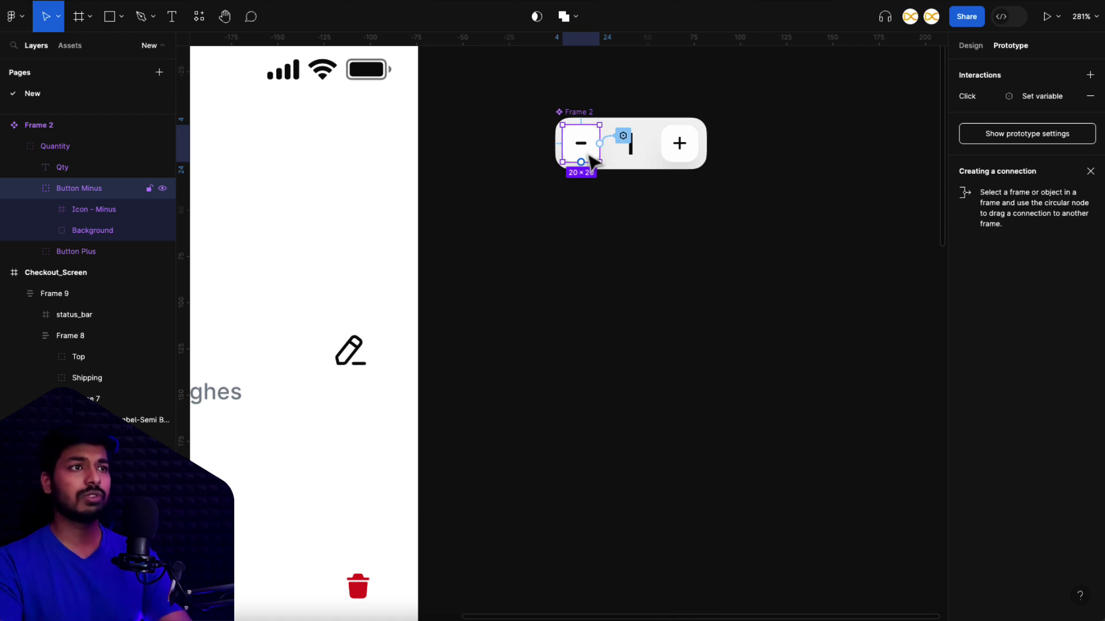
pyautogui.click(1028, 104)
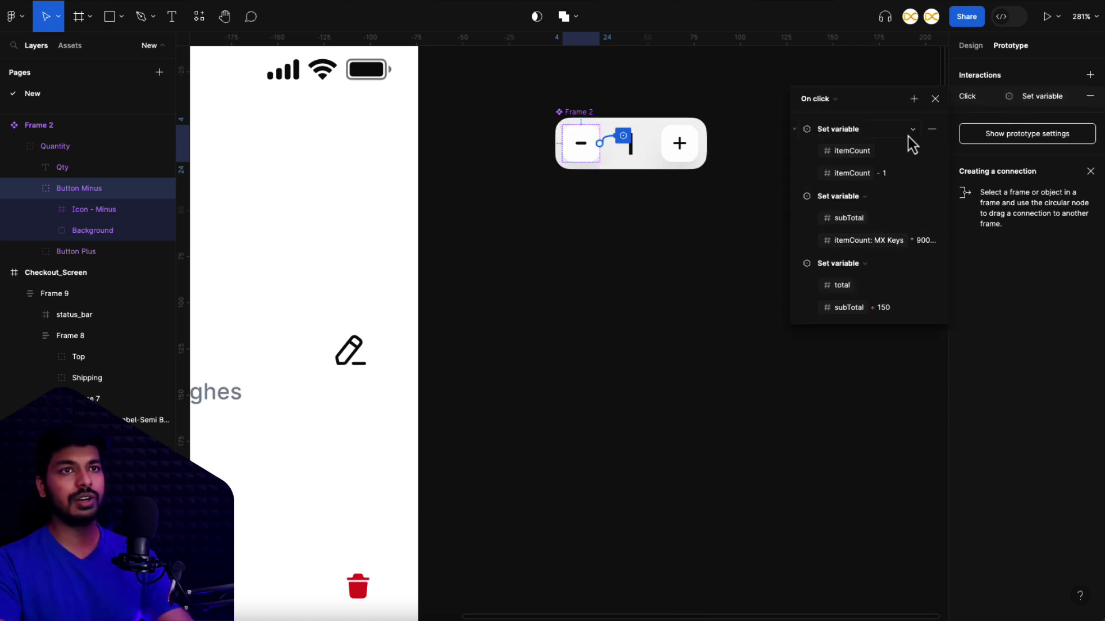
pyautogui.click(911, 101)
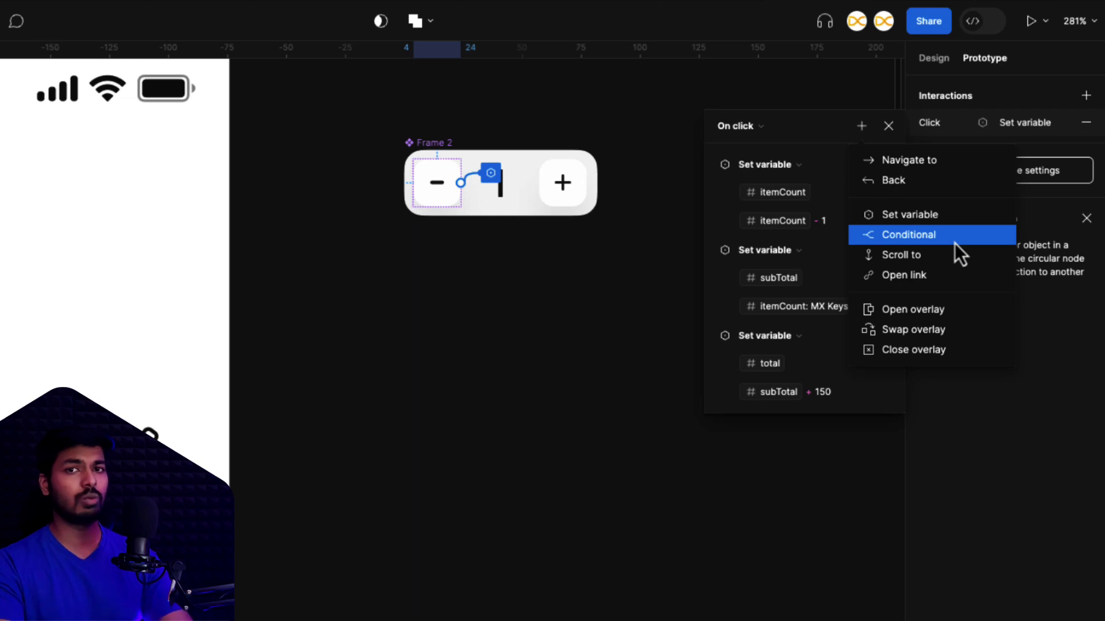
pyautogui.click(924, 240)
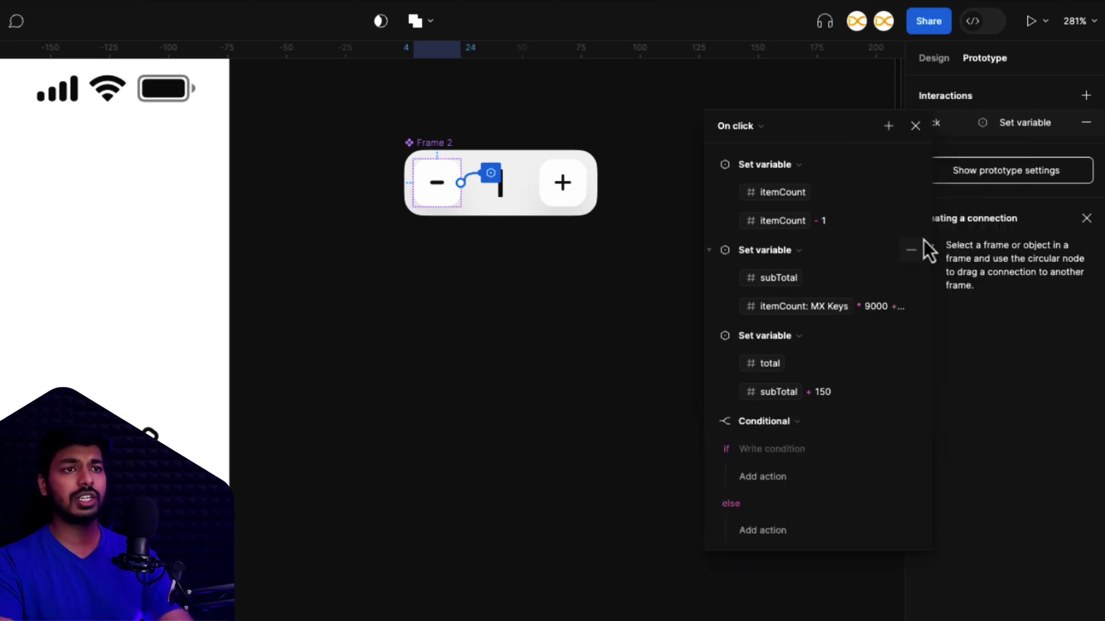
pyautogui.click(758, 454)
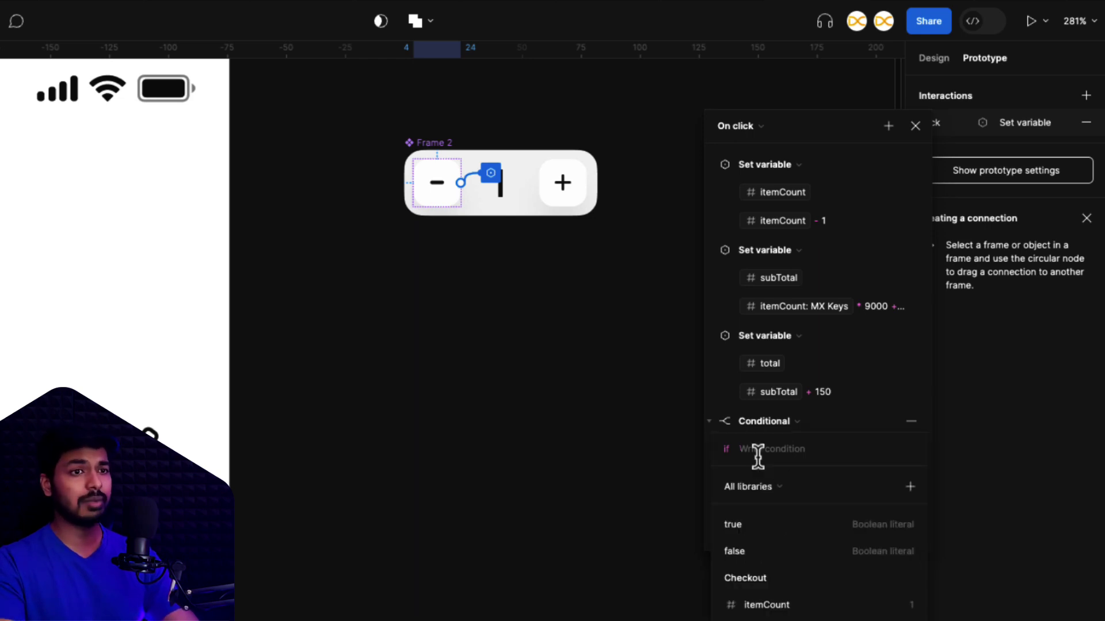
pyautogui.click(759, 605)
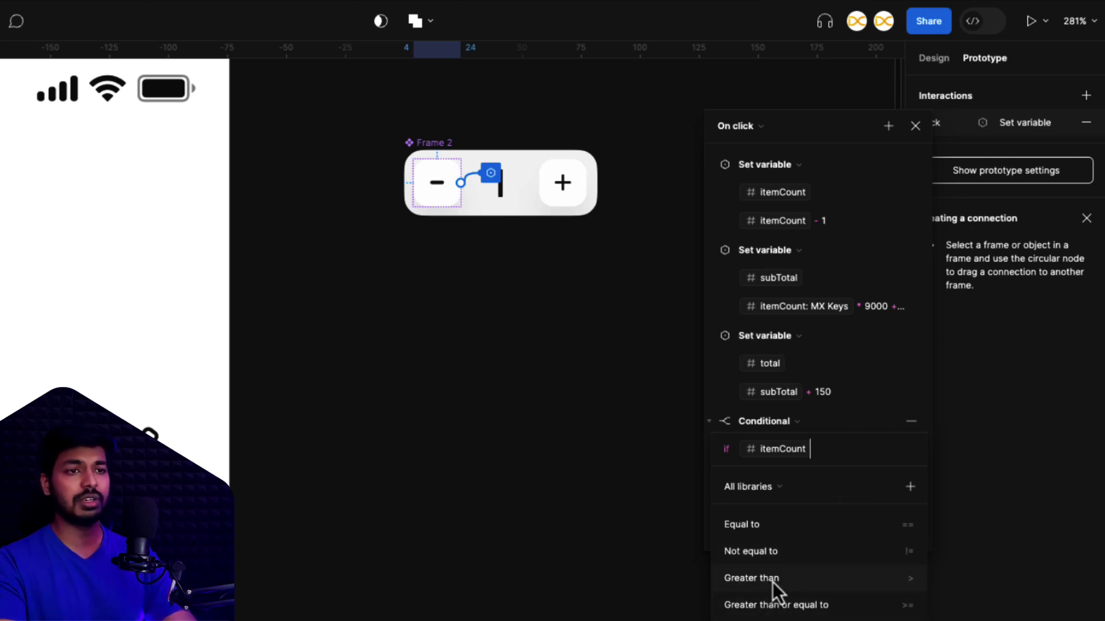
pyautogui.write('> ')
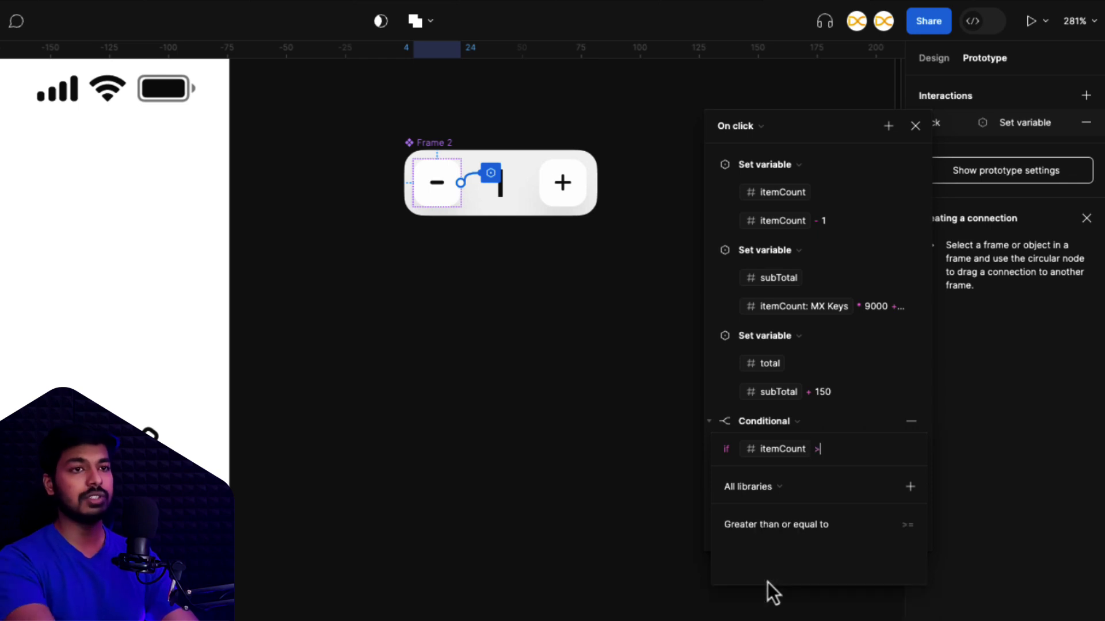
pyautogui.write('0')
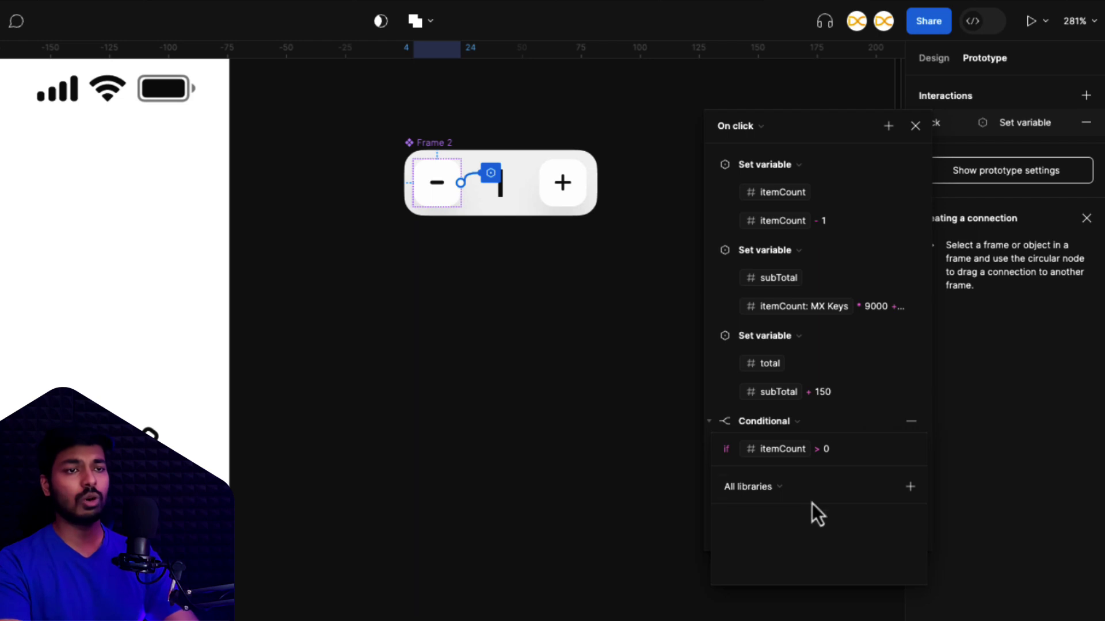
pyautogui.press('Return')
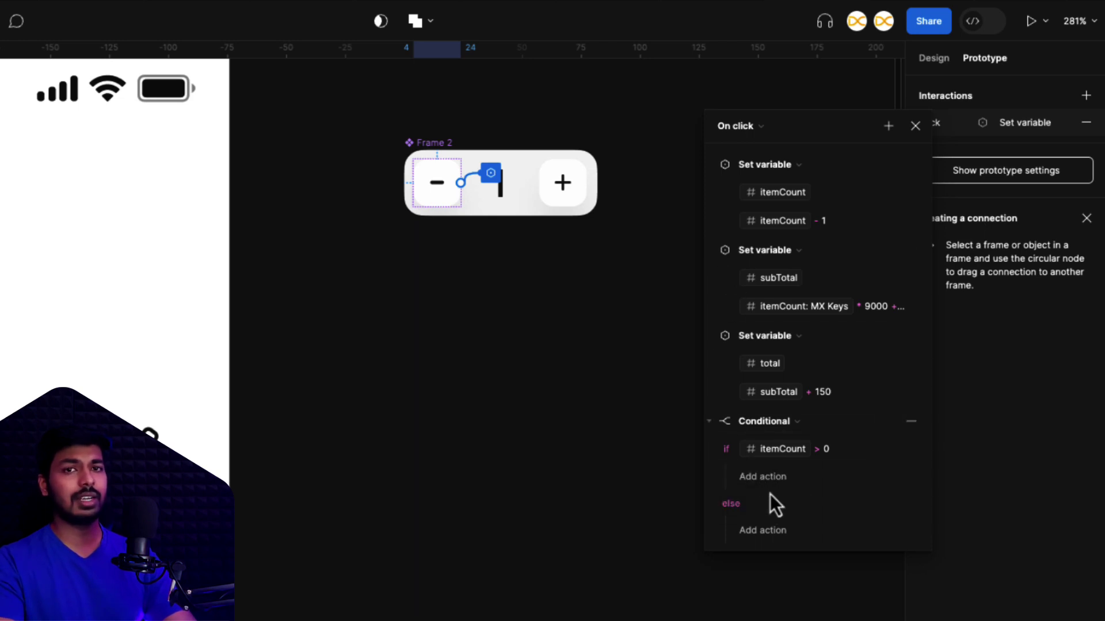
# Move the itemCount, subTotal and total Set variable actions, in that order, into the conditional's if branch and close the interaction.
pyautogui.click(713, 338)
pyautogui.click(710, 260)
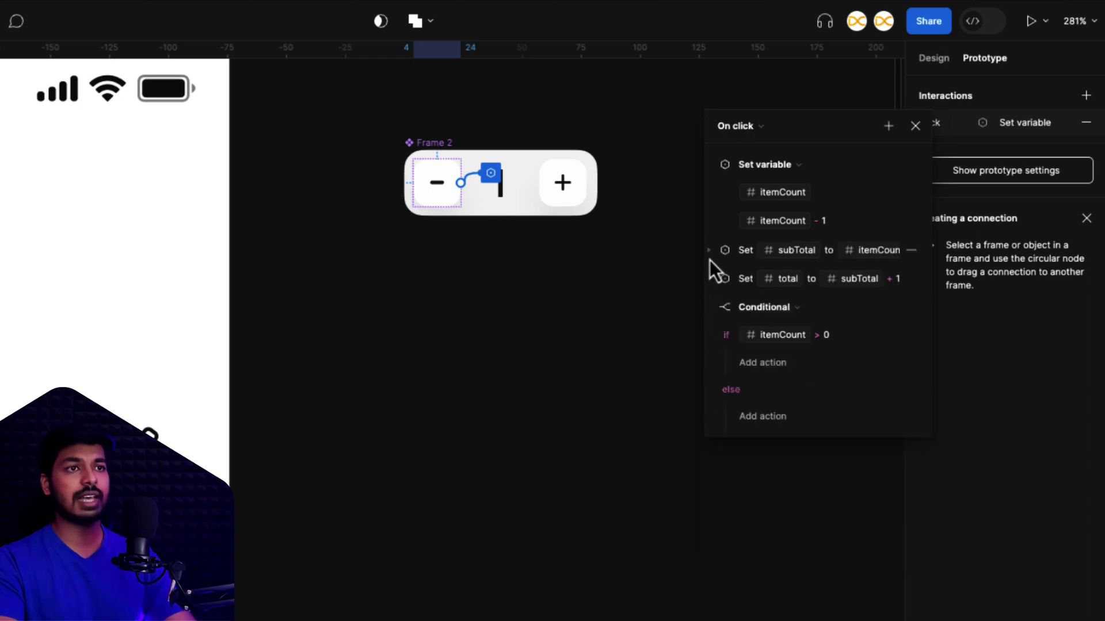
pyautogui.click(711, 171)
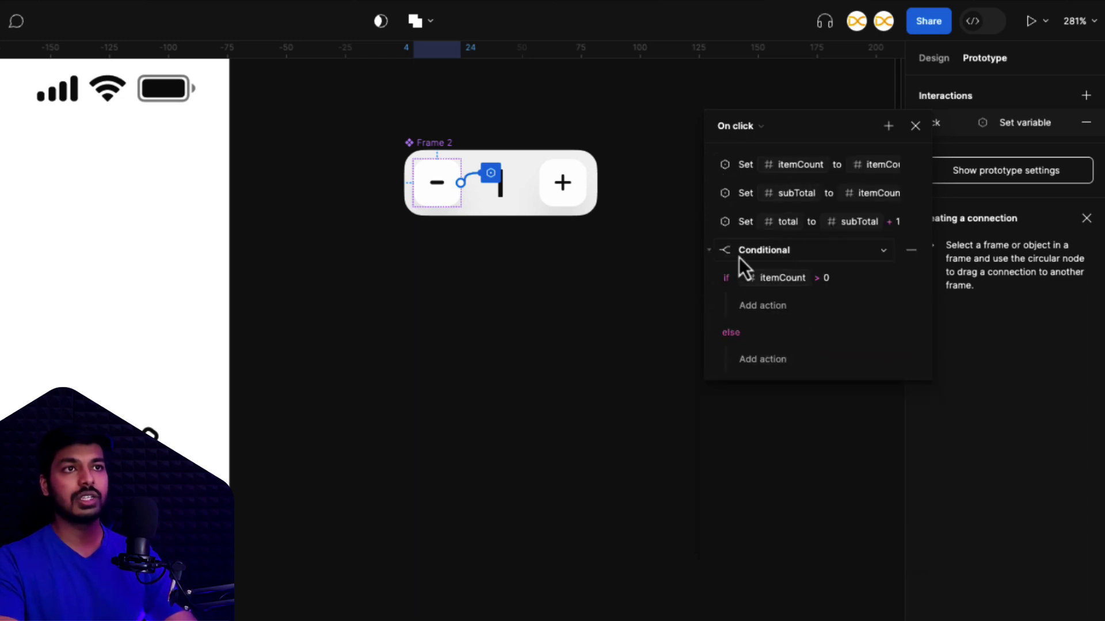
pyautogui.moveTo(715, 175); pyautogui.dragTo(757, 309)
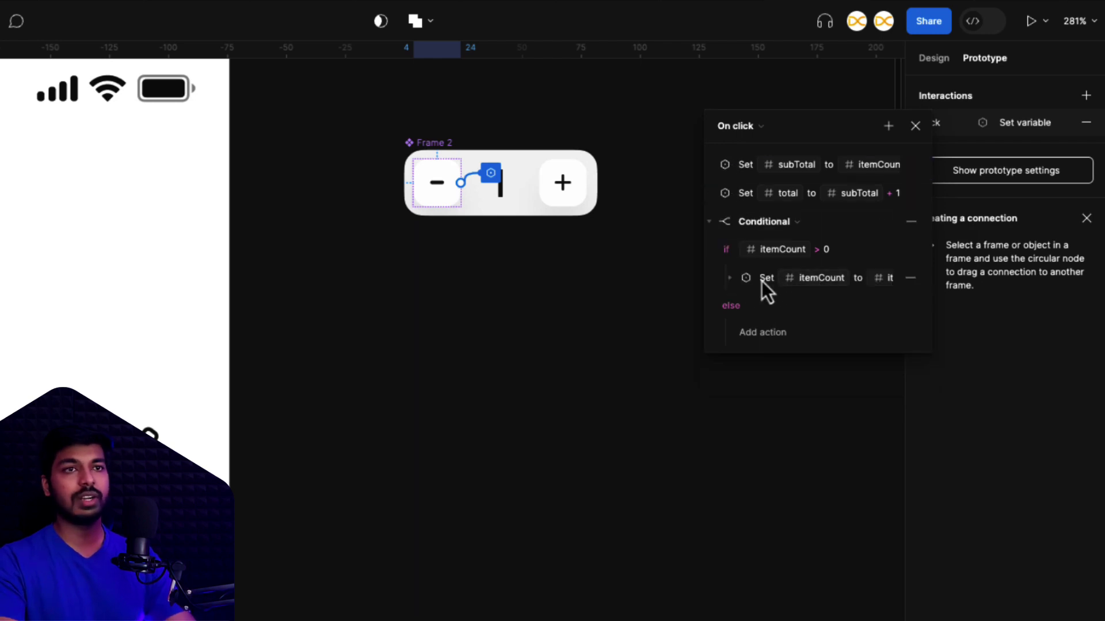
pyautogui.moveTo(713, 178); pyautogui.dragTo(755, 290)
pyautogui.moveTo(716, 178); pyautogui.dragTo(755, 289)
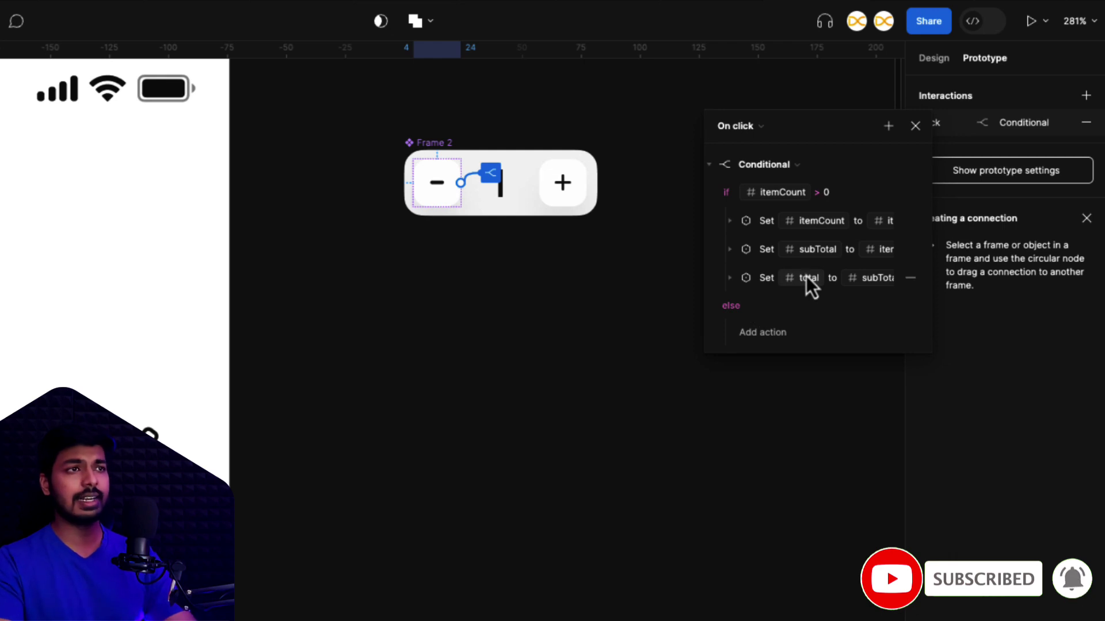
pyautogui.click(915, 125)
# Preview the checkout screen and raise the quantities to 4 for MX Keys Mini, 5 for Pop Keys and 4 for MX Master Mouse.
pyautogui.scroll(-10, 599, 302)
pyautogui.scroll(-1, 596, 301)
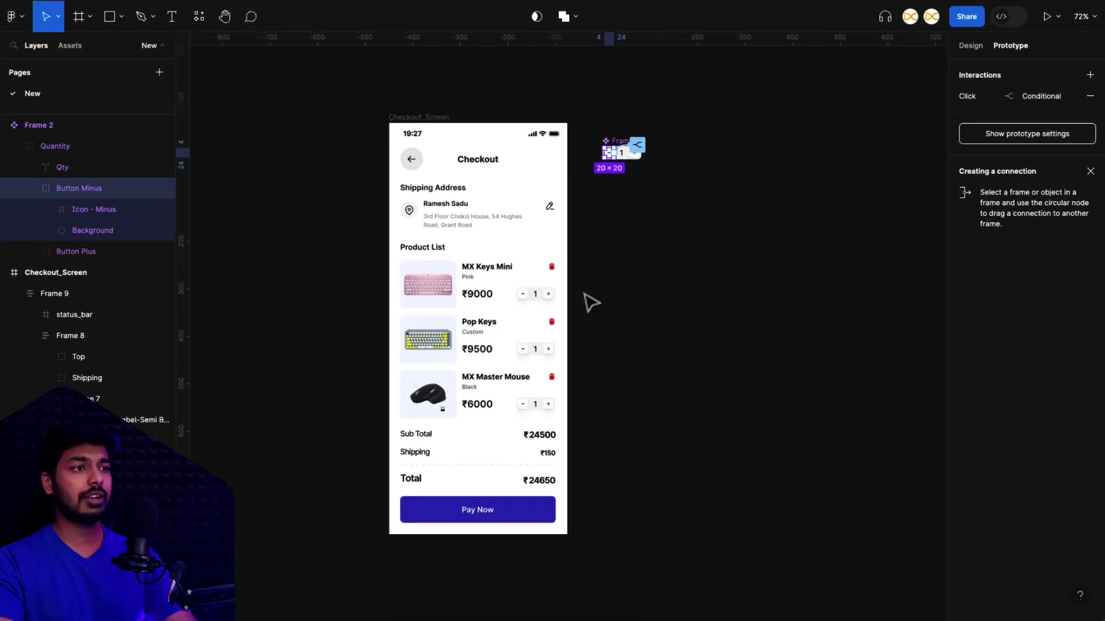
pyautogui.click(491, 298)
pyautogui.click(471, 300)
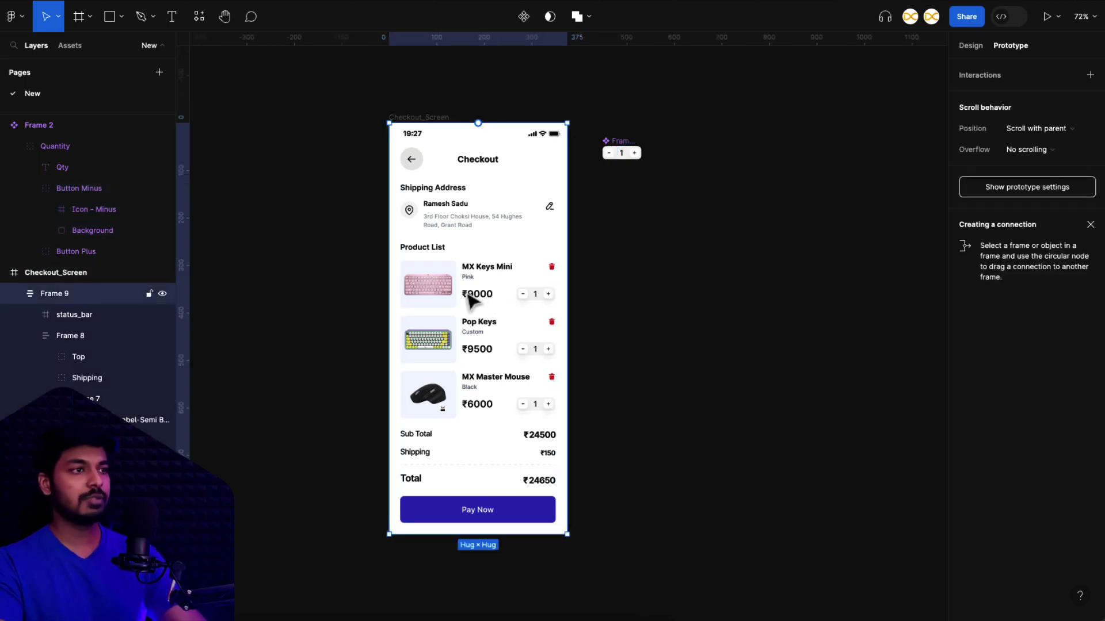
pyautogui.hotkey('shift', 'space')
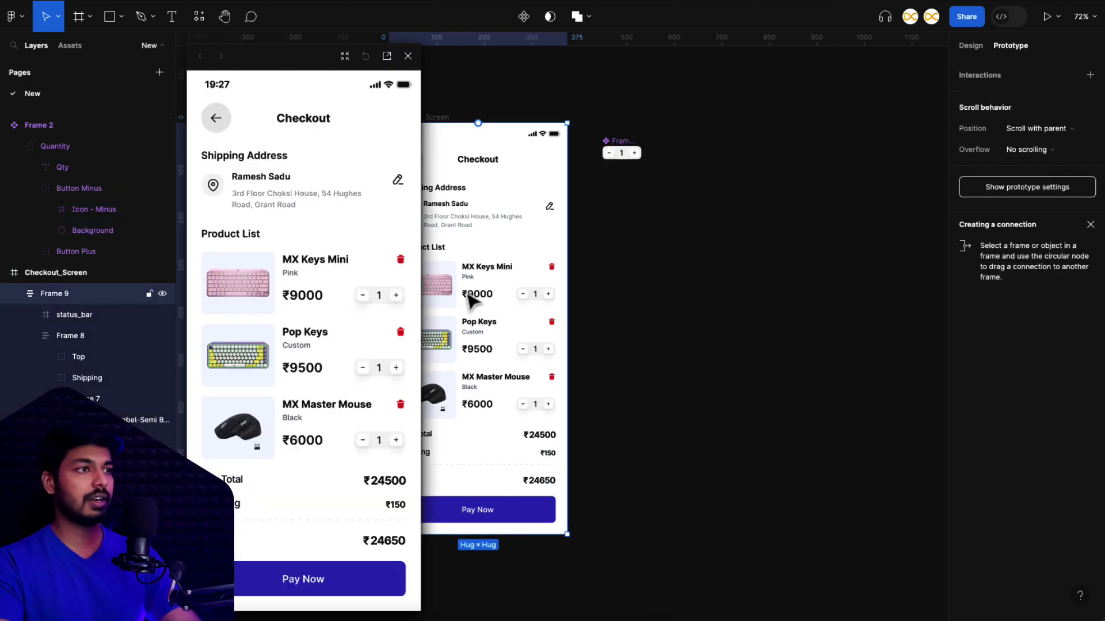
pyautogui.tripleClick(395, 295)
pyautogui.doubleClick(396, 367)
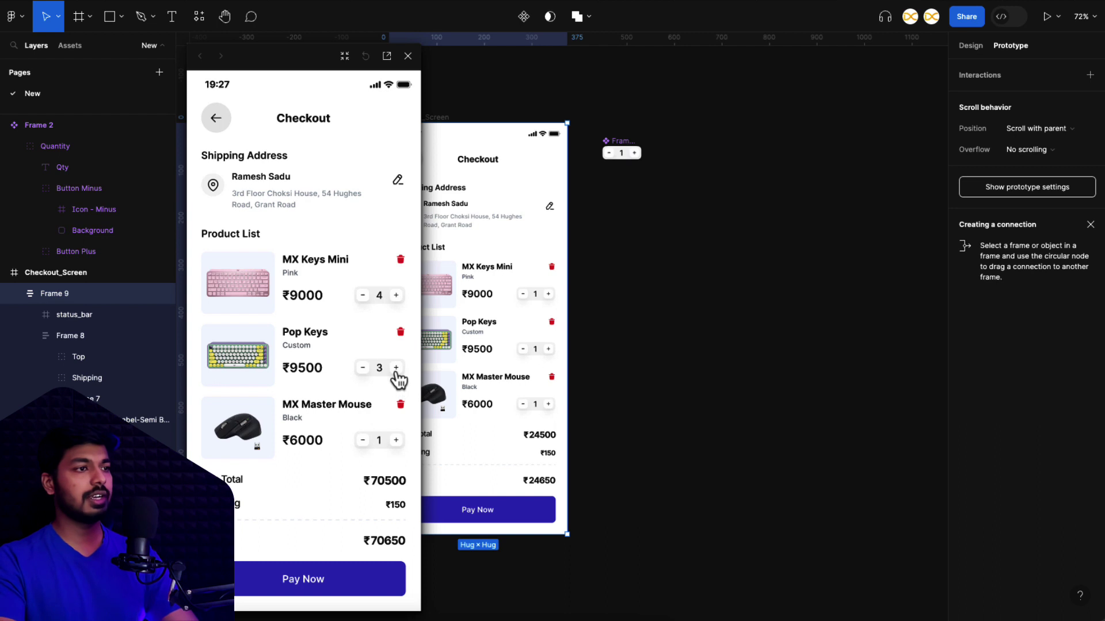
pyautogui.doubleClick(395, 367)
pyautogui.tripleClick(396, 440)
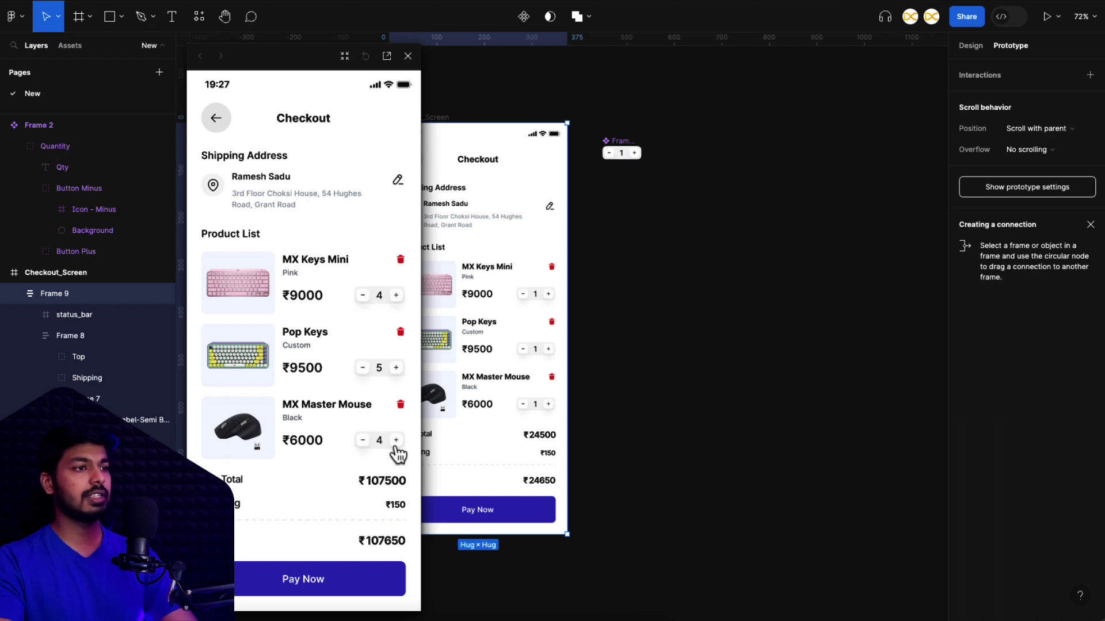
# Test the lower limit in the preview by reducing the Pop Keys and MX Keys Mini quantities to 0.
pyautogui.click(364, 368)
pyautogui.click(363, 368)
pyautogui.click(363, 369)
pyautogui.click(363, 368)
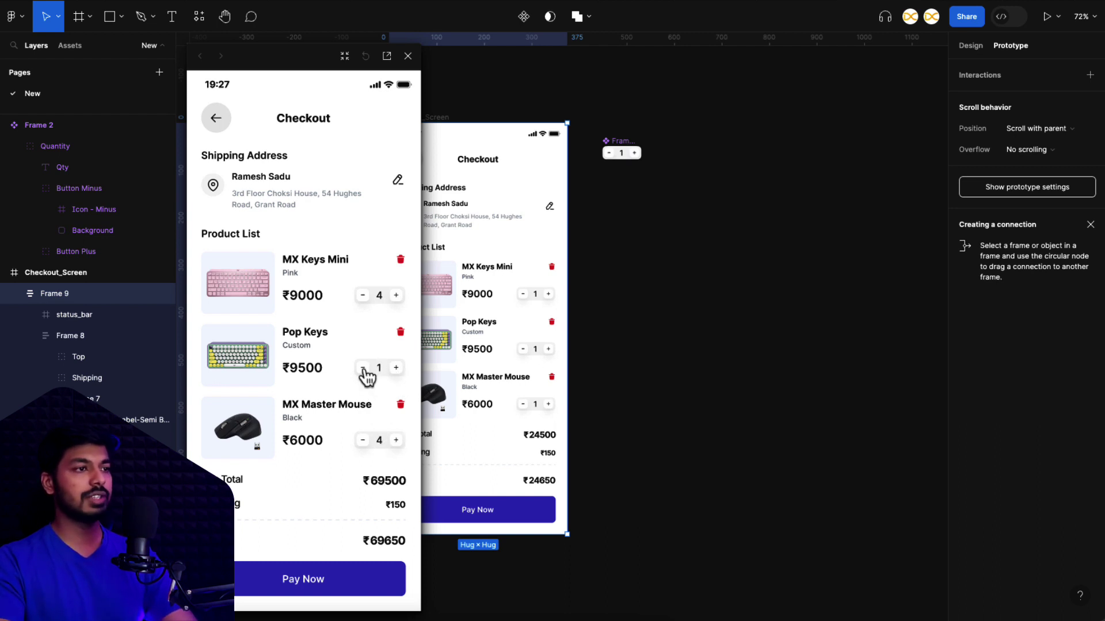
pyautogui.click(363, 368)
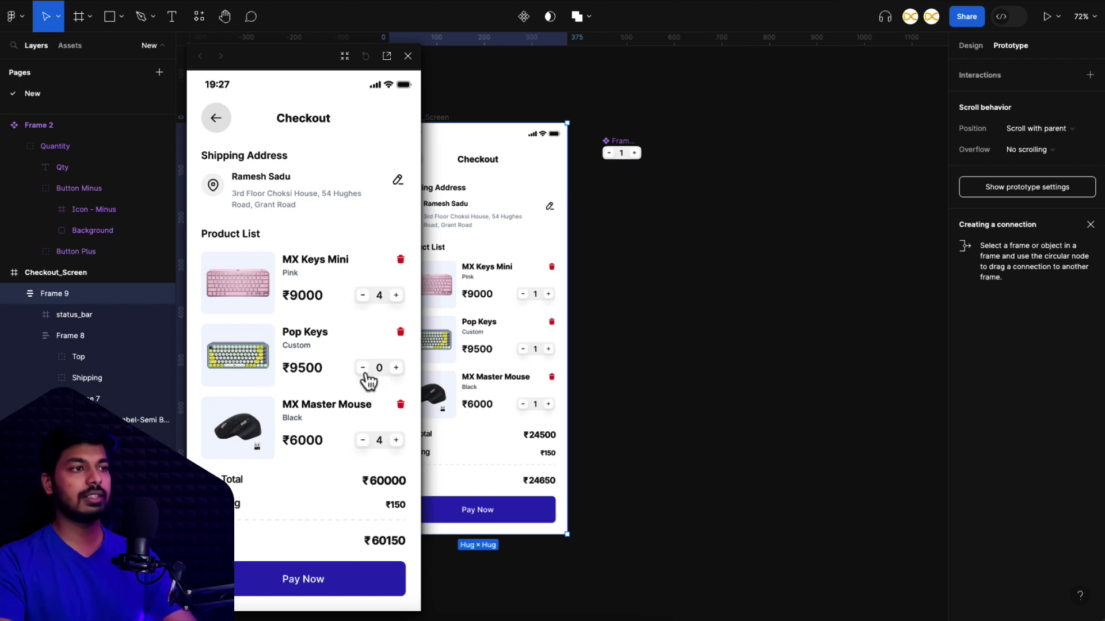
pyautogui.tripleClick(363, 299)
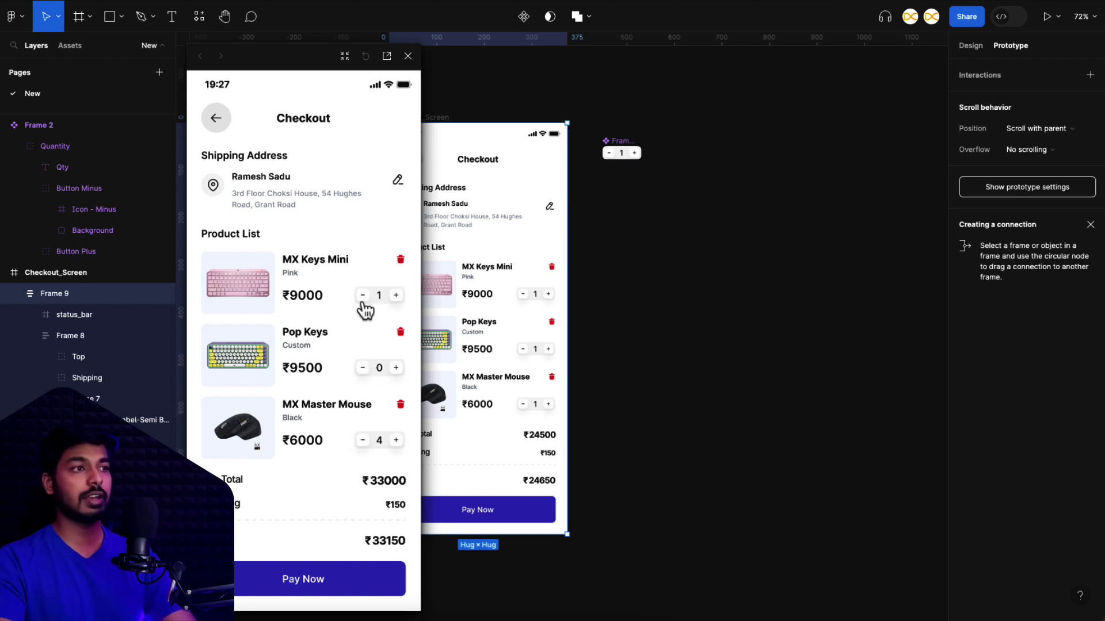
pyautogui.click(363, 302)
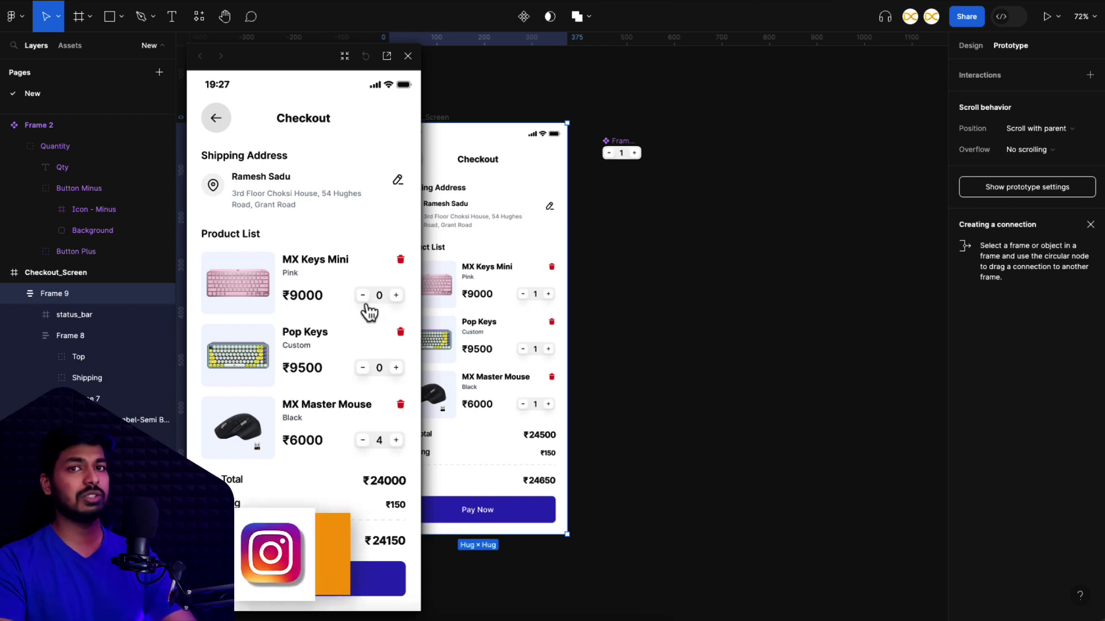